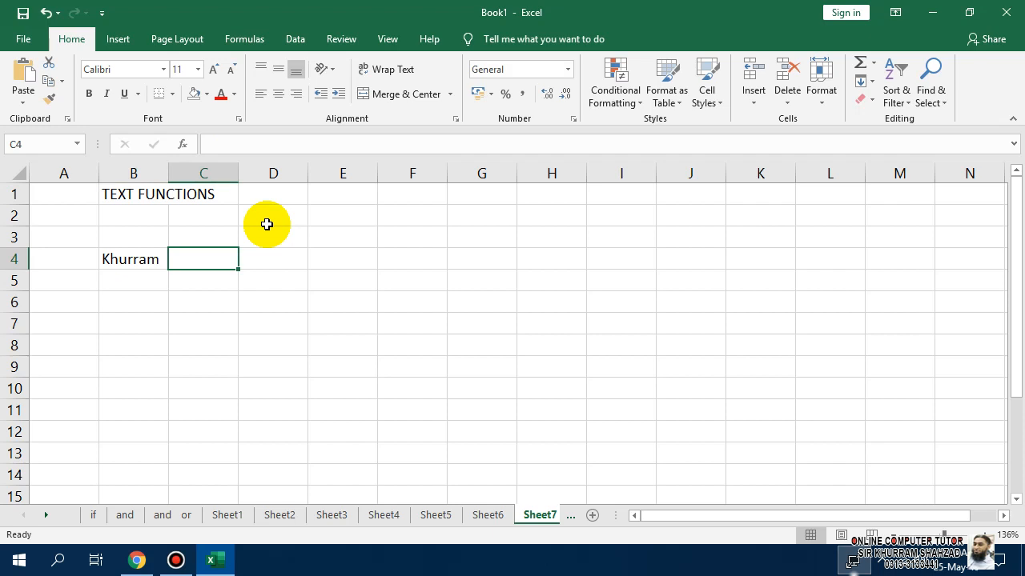
Enter the person's last name in C4 beside the first name, and widen columns B and D
text(Shahzad)
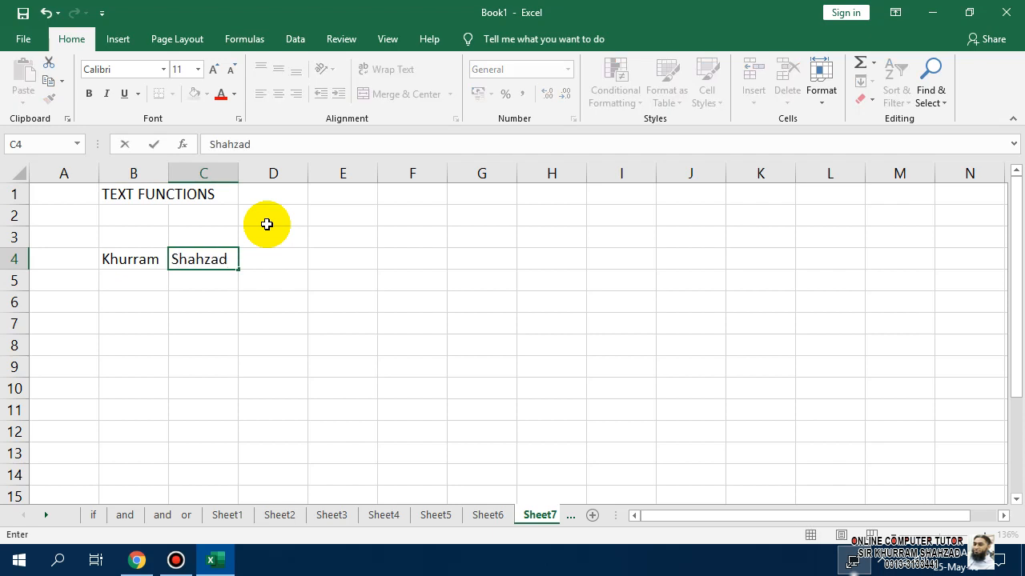
click(299, 311)
drag(142, 256, 196, 268)
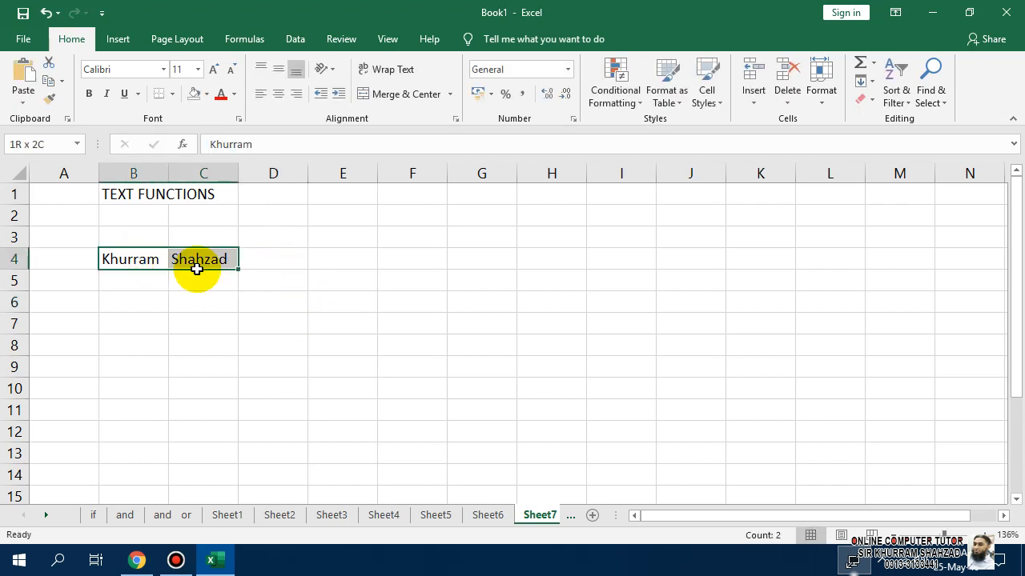
drag(168, 173, 195, 175)
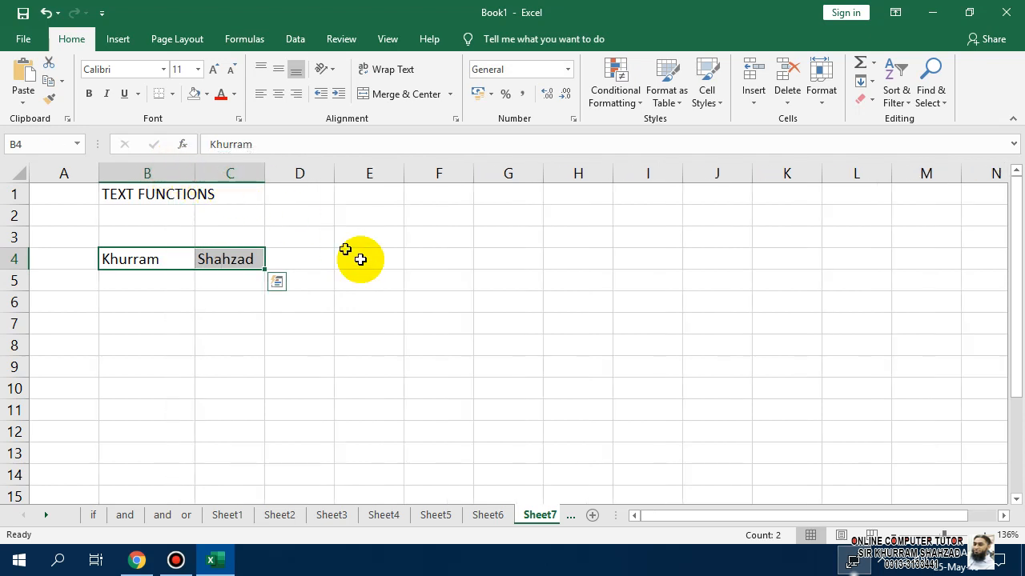
drag(334, 173, 464, 174)
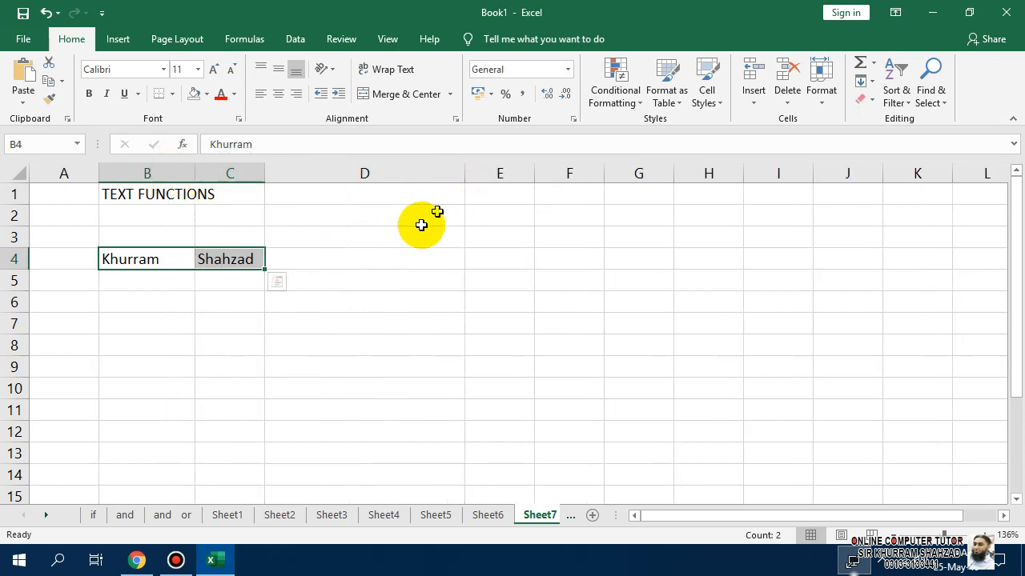
Apply all borders to the range B3:D4
click(288, 260)
drag(153, 237, 344, 257)
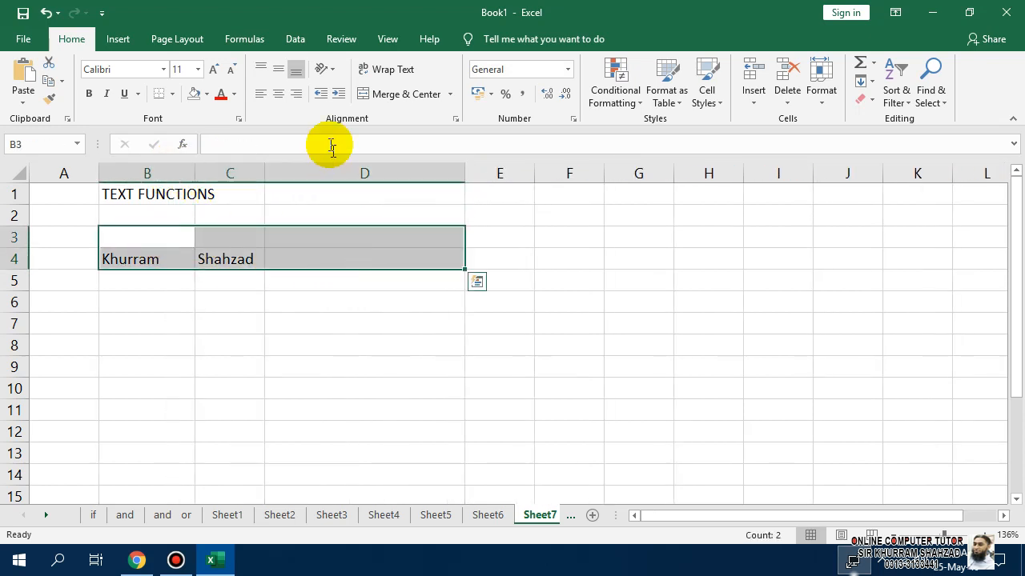
click(158, 94)
click(232, 344)
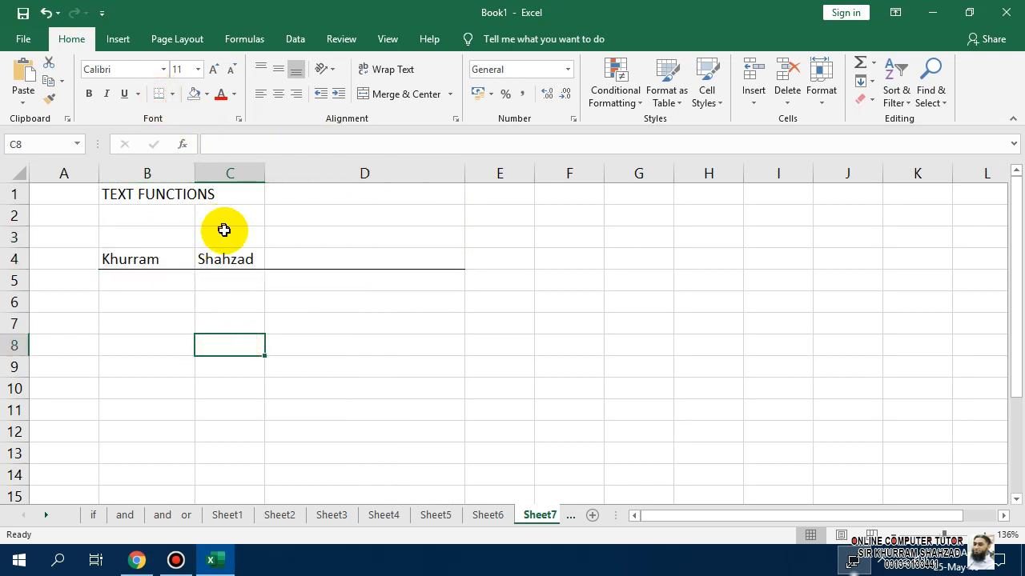
drag(165, 233, 337, 254)
click(171, 96)
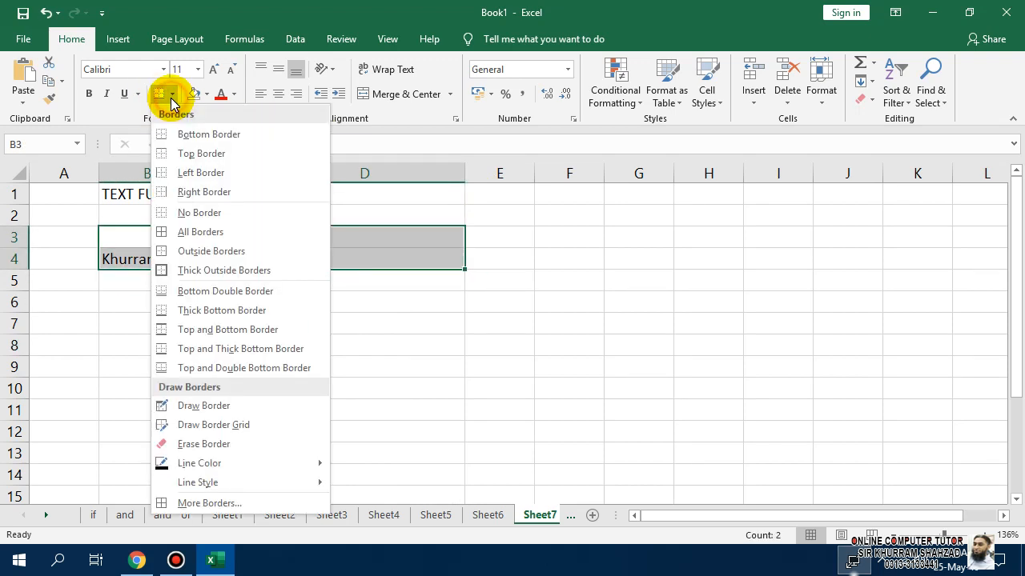
click(192, 231)
Insert a blank row at row 2, above the bordered table
click(330, 211)
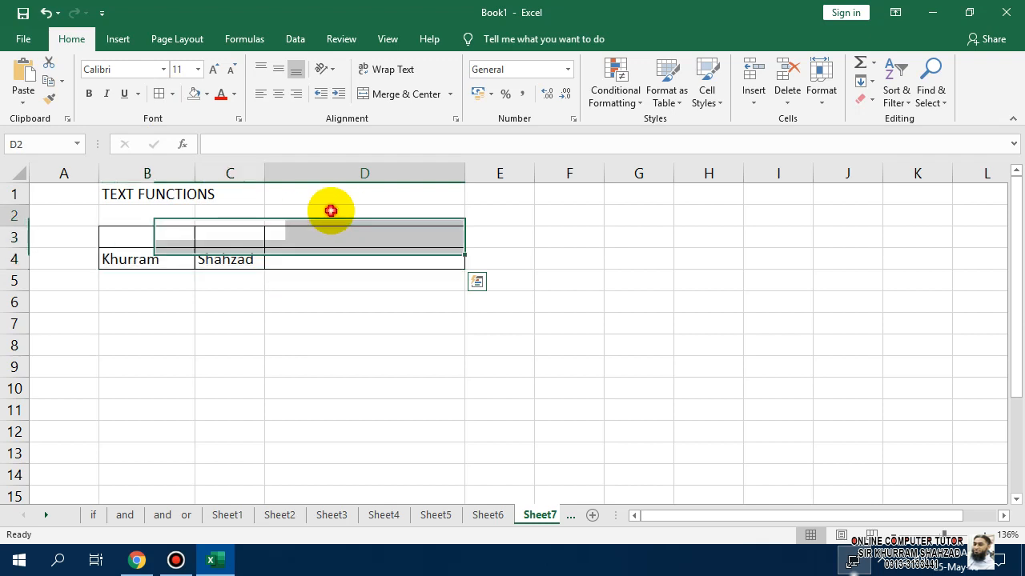
right_click(14, 216)
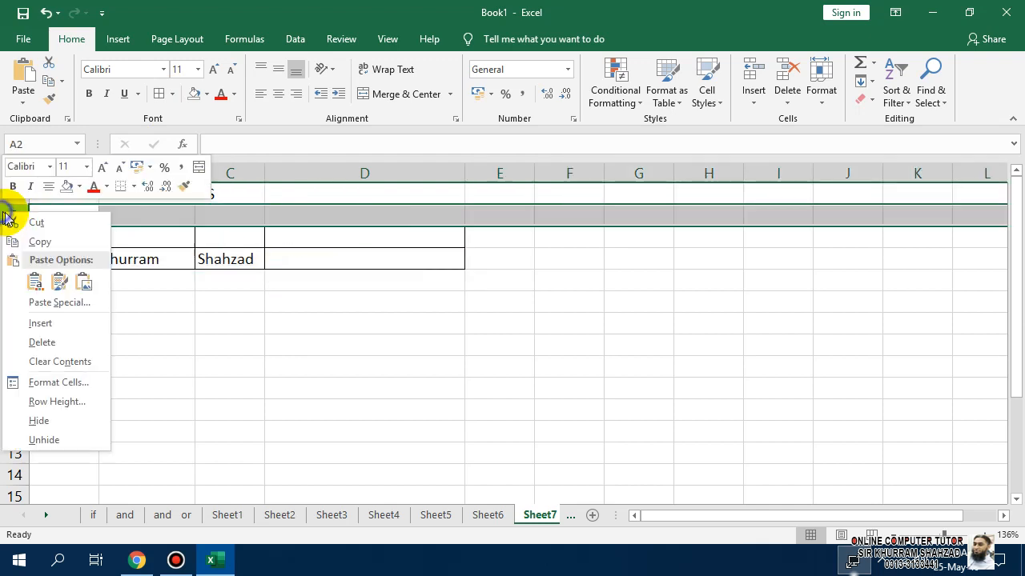
click(48, 324)
click(232, 388)
Merge and center cells B3:D3 and apply borders to the merged cell
drag(384, 236, 163, 232)
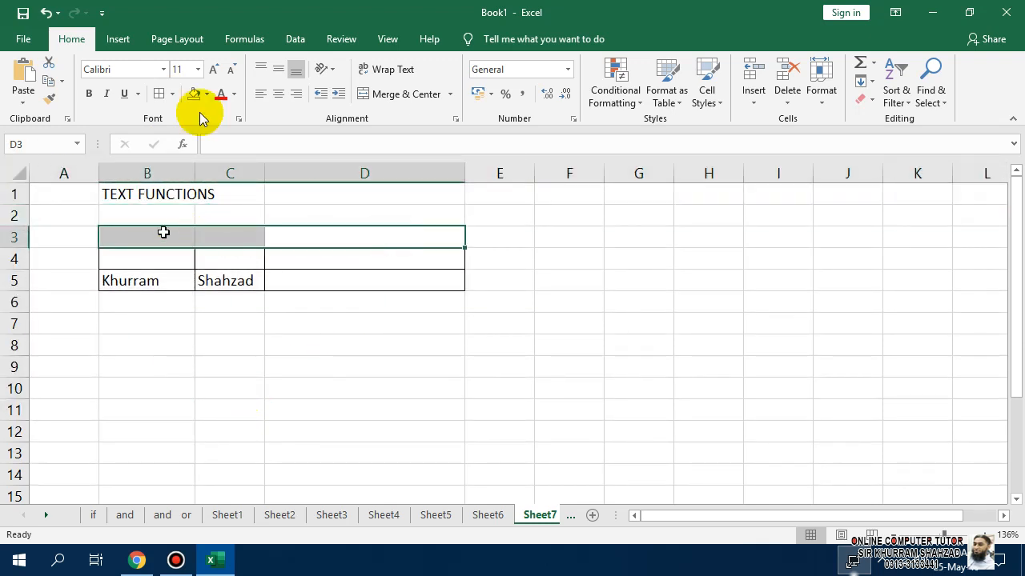
click(362, 95)
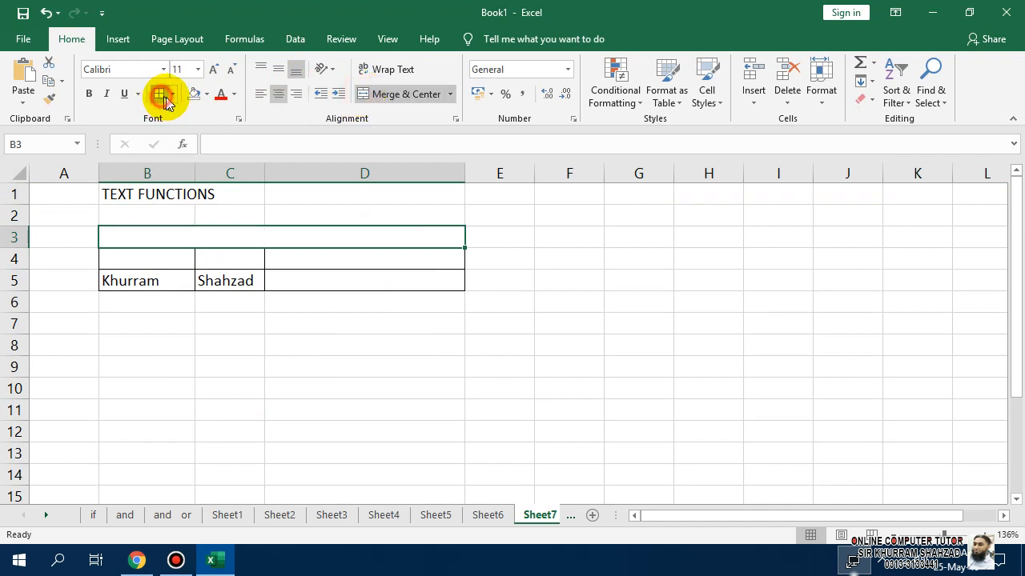
click(164, 96)
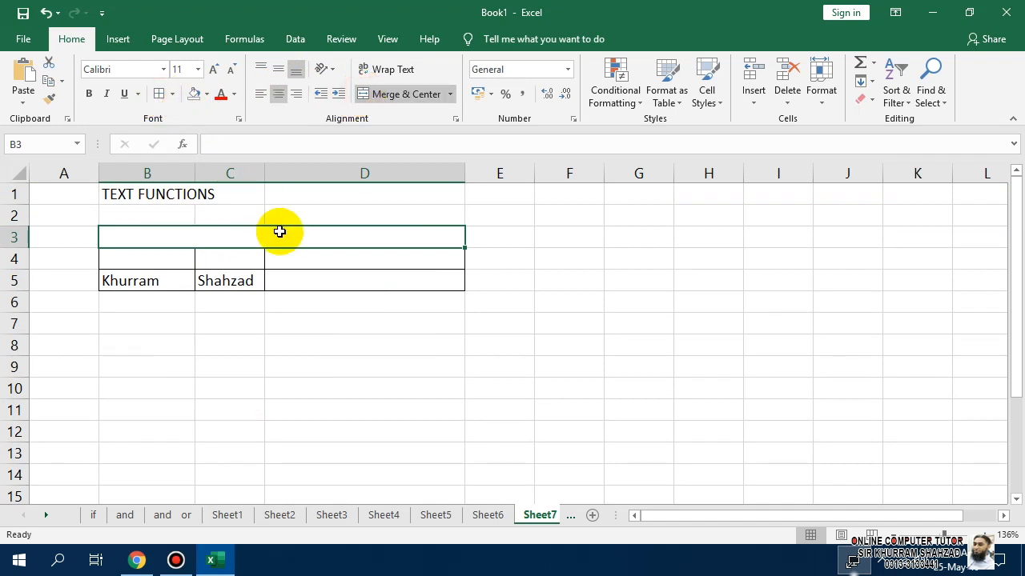
Enter the title "JOING STRINGS" in the merged cell B3
text(JOIN)
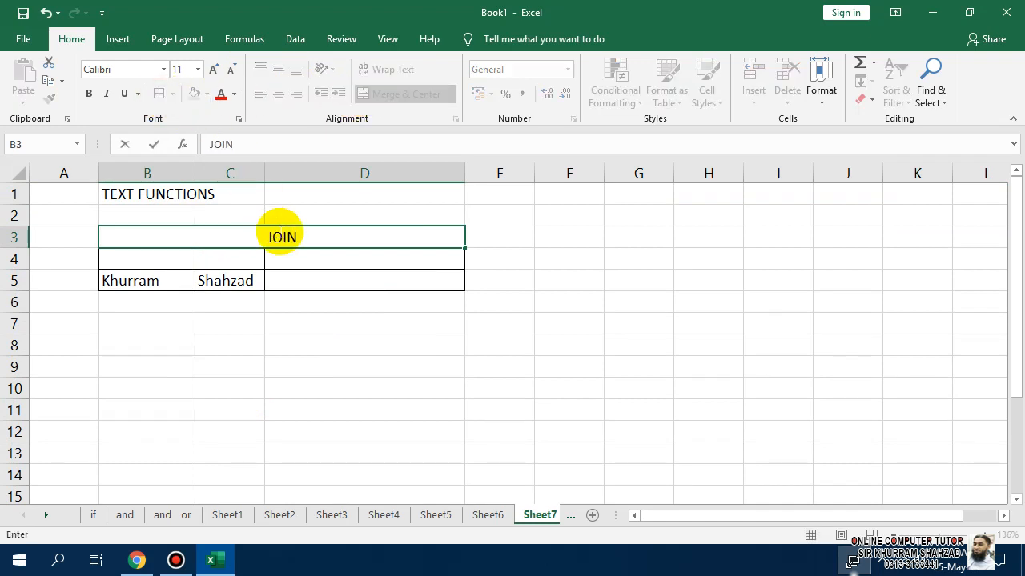
text(G STRINGS)
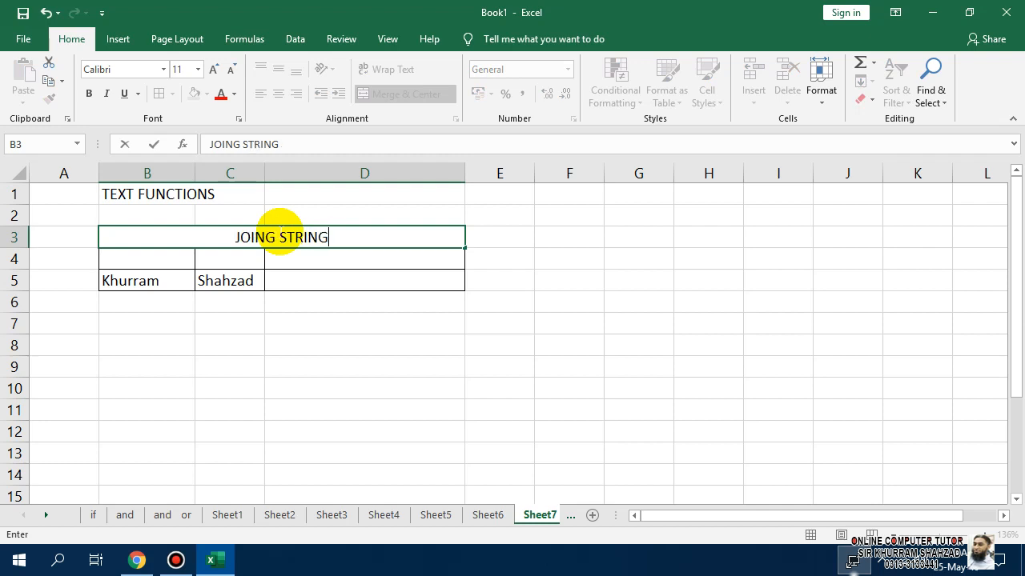
key(Return)
Give the title cell B3 an orange fill and red text
click(279, 232)
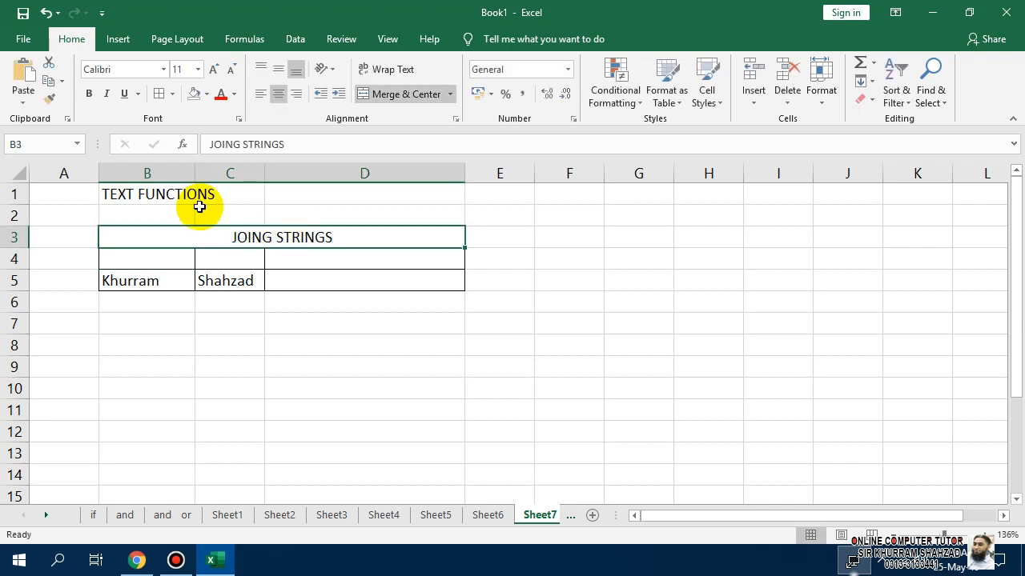
click(213, 95)
click(207, 94)
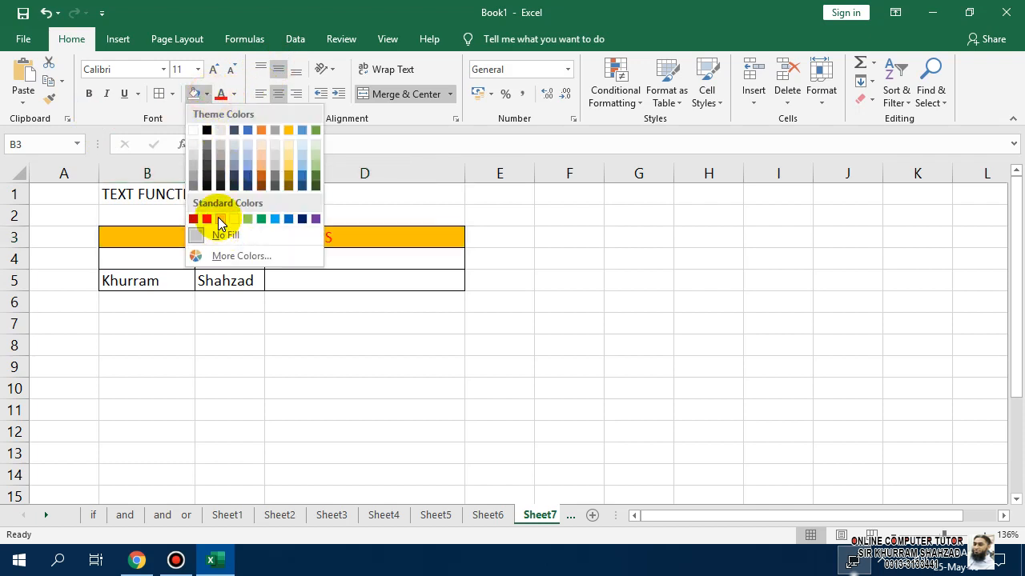
click(218, 218)
Make the title in B3 bold and enlarge its font by five size increments
click(89, 95)
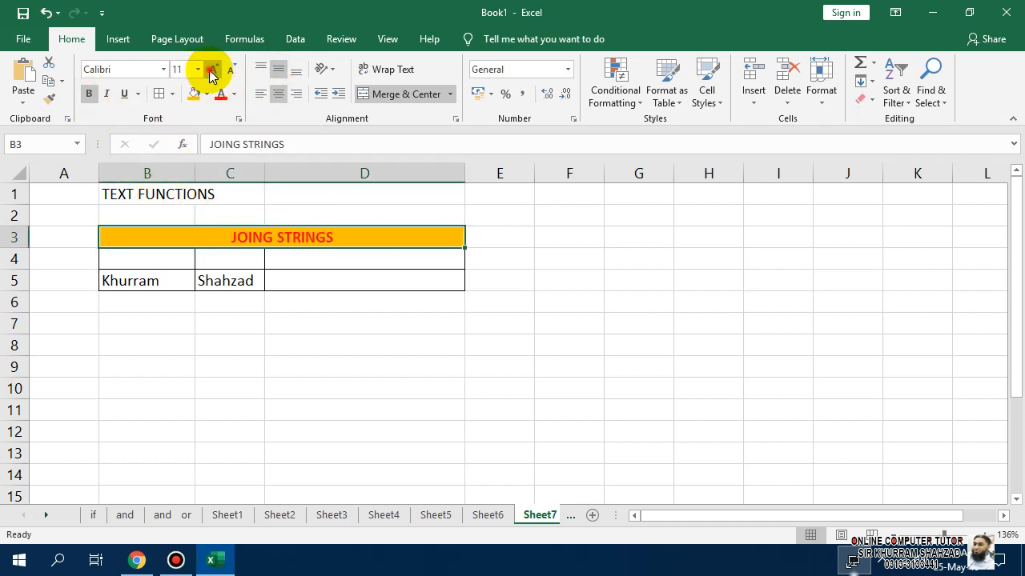
click(212, 70)
click(213, 71)
click(212, 71)
click(212, 71)
click(212, 71)
click(148, 277)
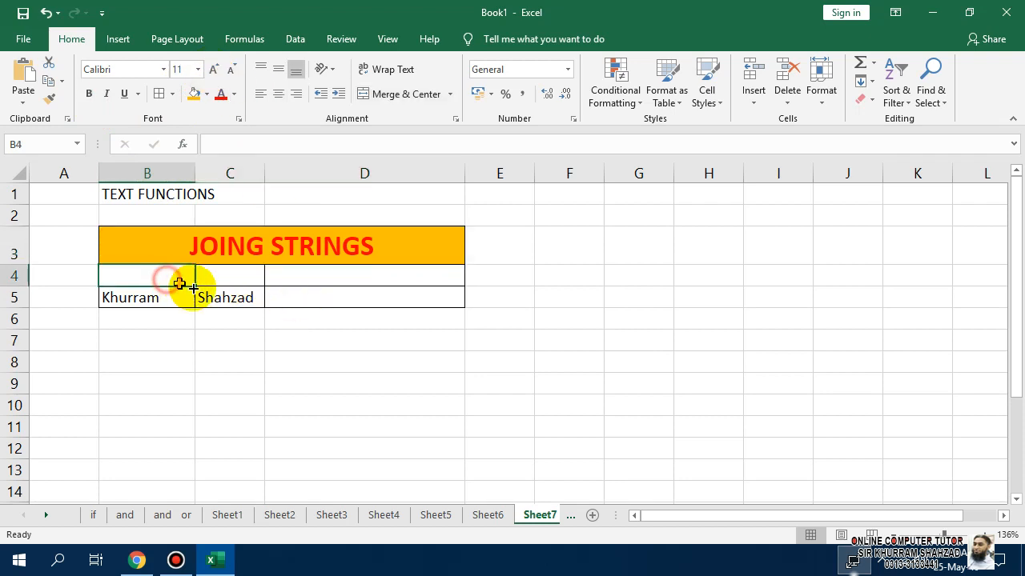
right_click(16, 275)
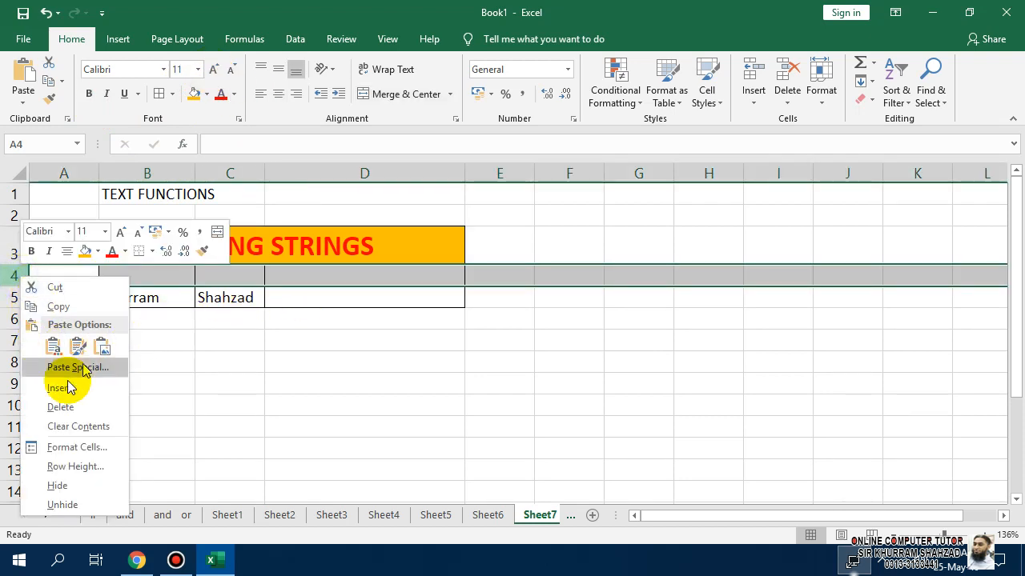
click(233, 396)
Merge and center cells B4:C4 beneath the title
click(232, 278)
drag(231, 278, 156, 277)
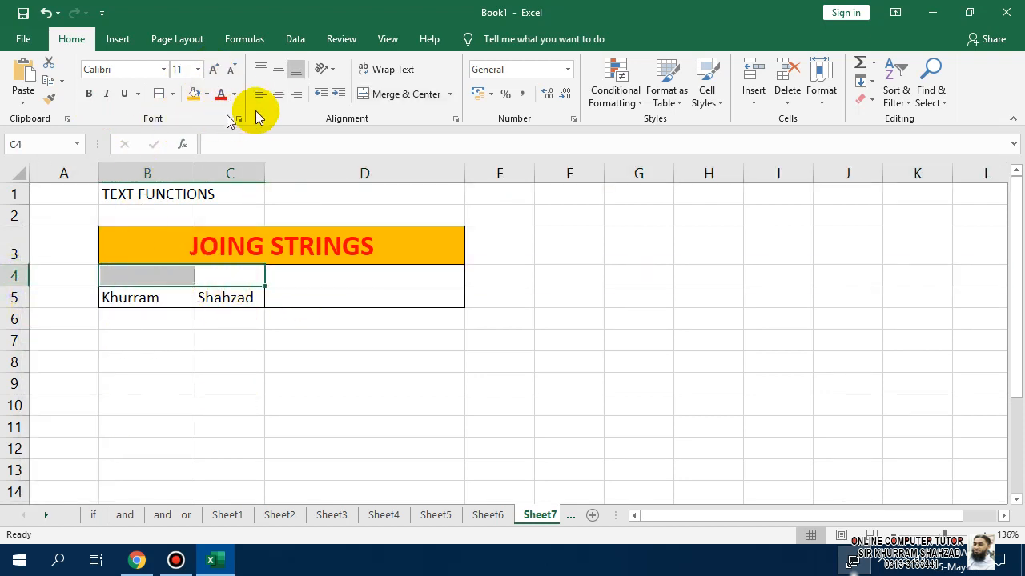
click(370, 94)
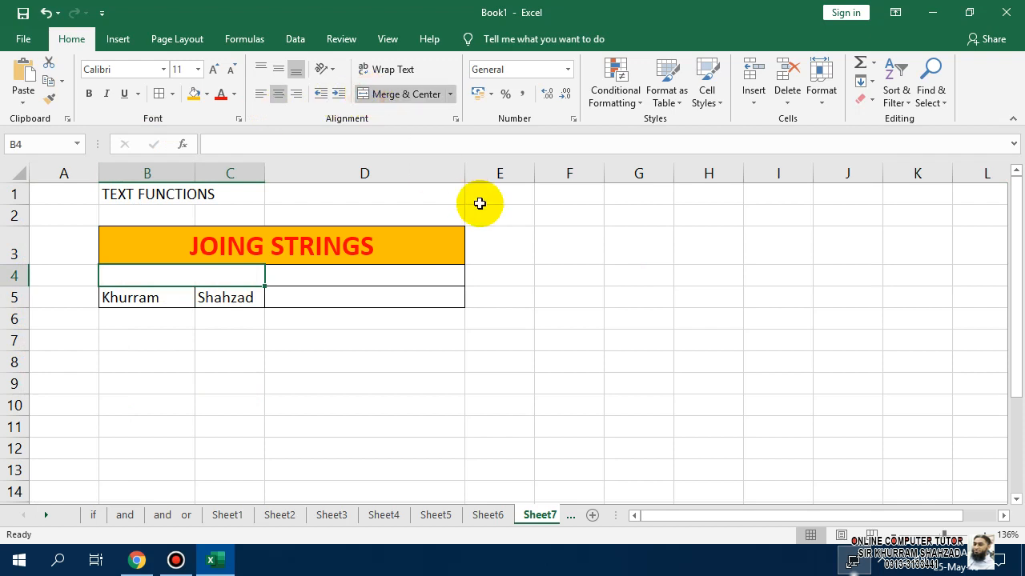
Enter the column headings DATA in the merged cell B4 and RESULT in D4
text(D)
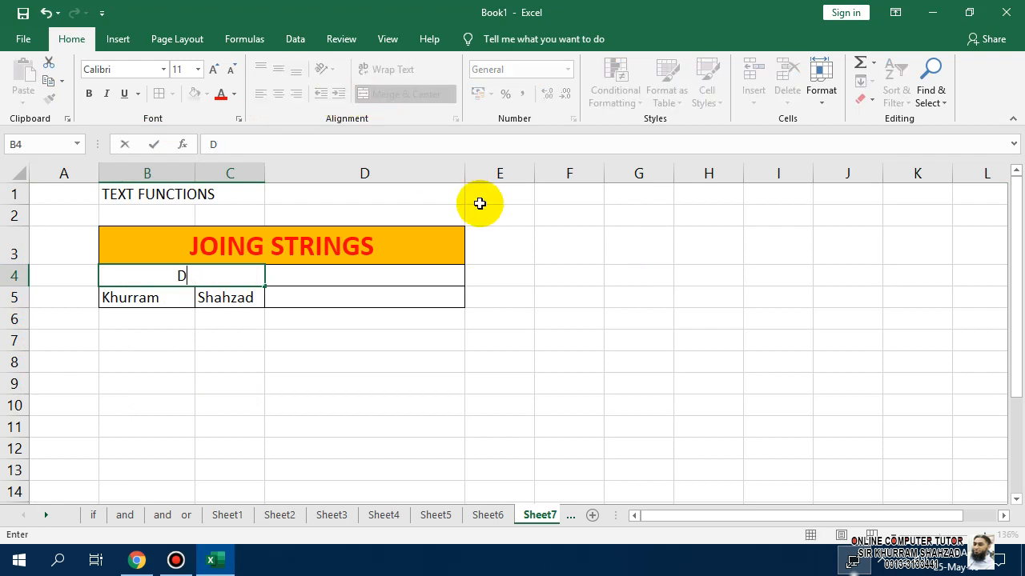
text(TTA)
key(Tab)
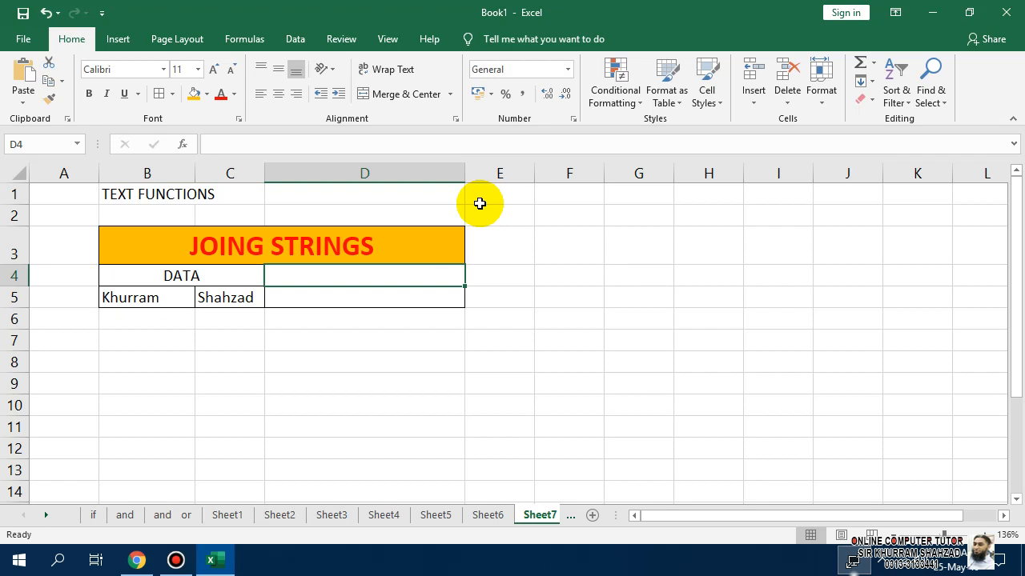
text(RESULT)
key(Return)
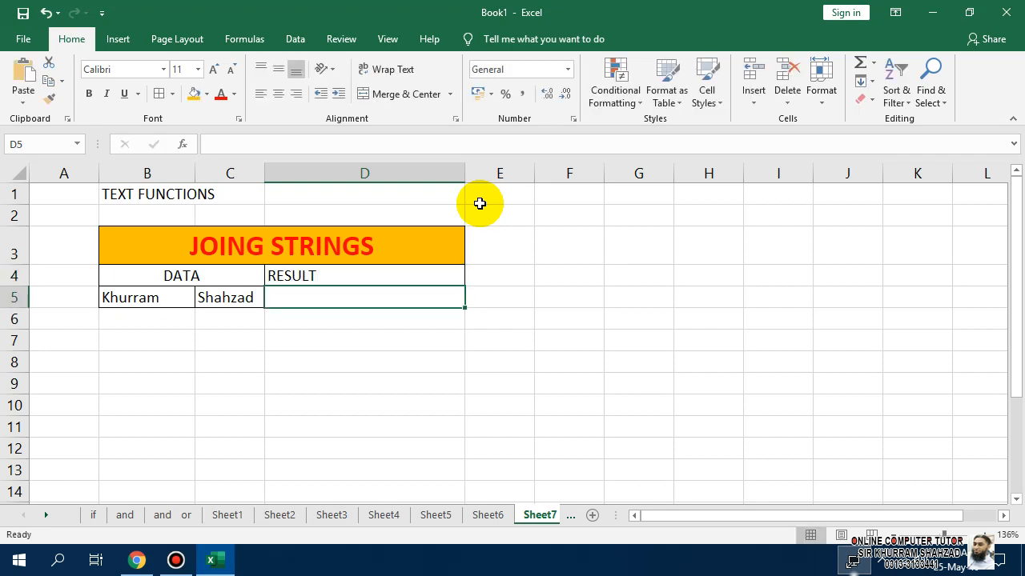
Center the contents of B4:D5 and make them bold
click(350, 276)
drag(281, 283, 147, 297)
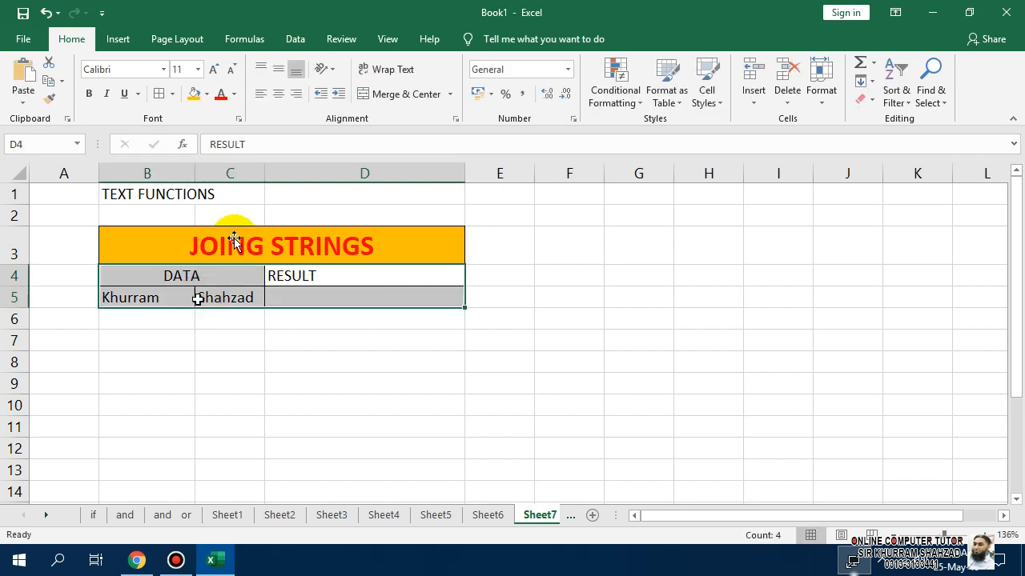
click(277, 94)
click(89, 94)
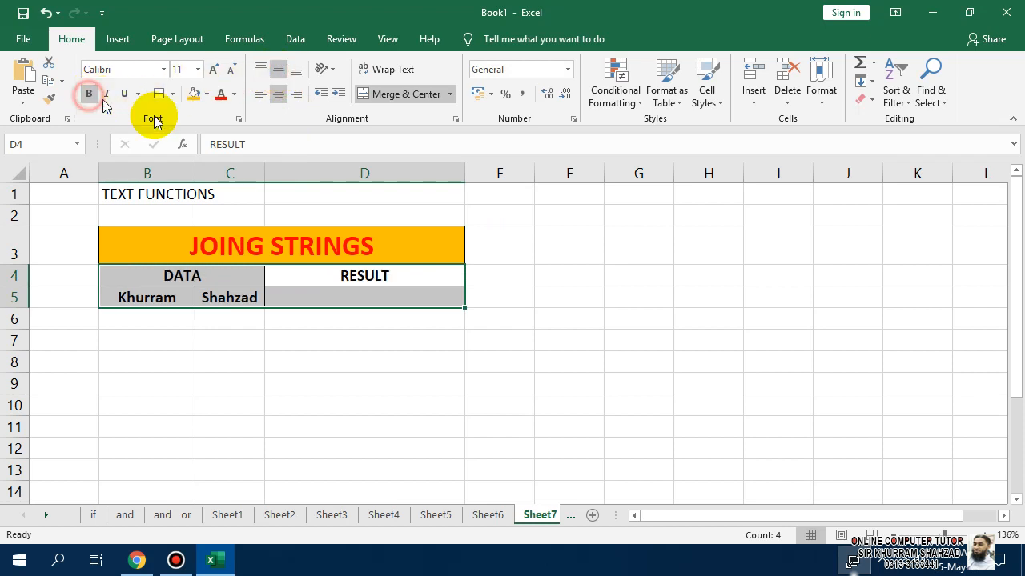
Fill the DATA and RESULT heading cells in row 4 with a light blue-gray color
click(344, 342)
drag(359, 272, 229, 267)
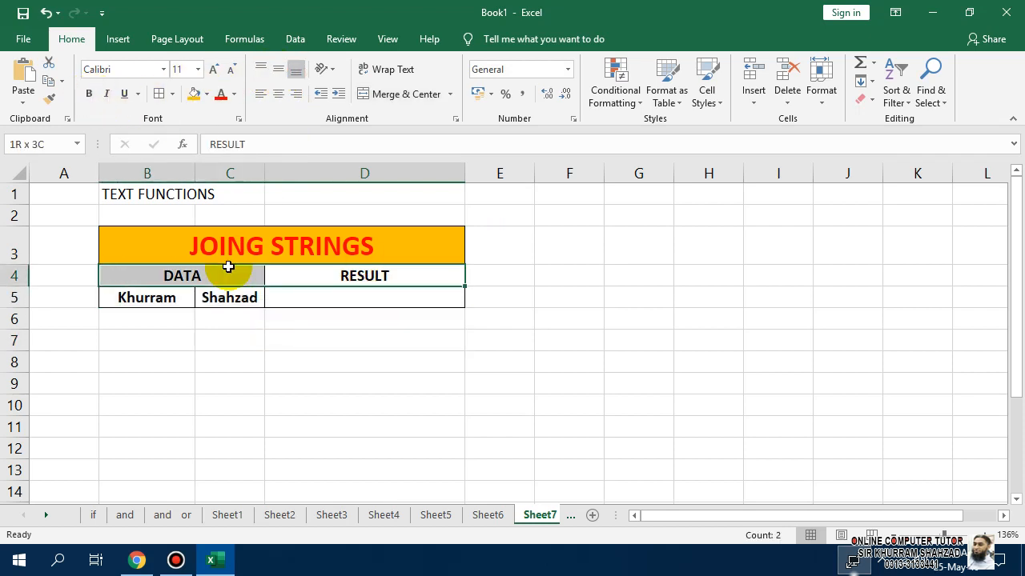
click(233, 93)
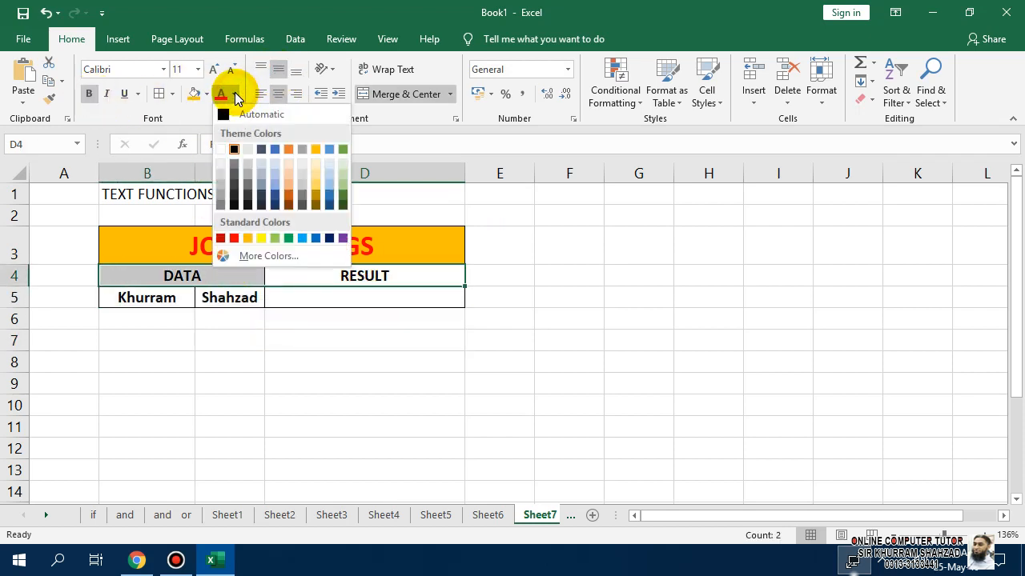
click(206, 94)
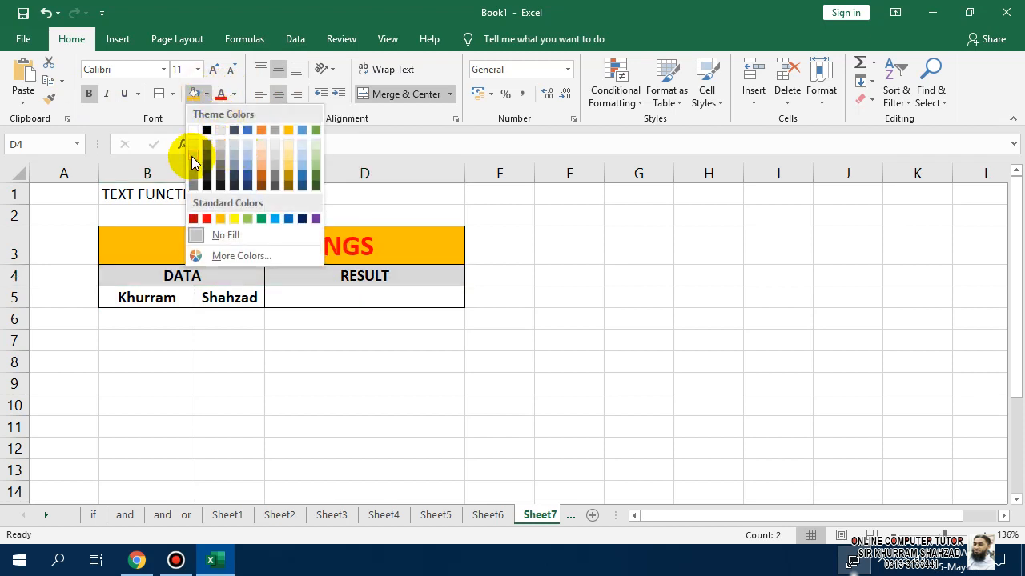
click(234, 144)
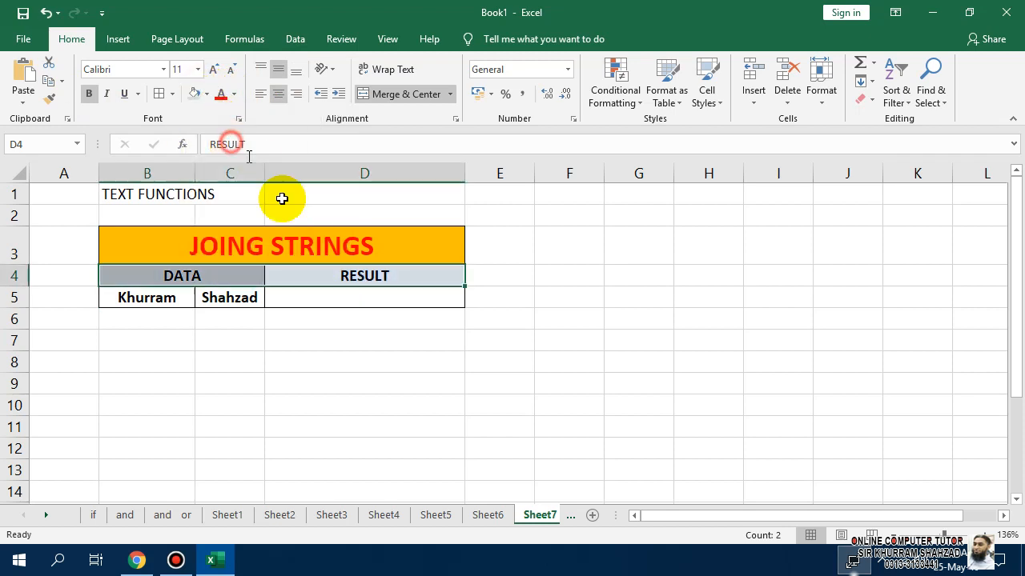
click(337, 296)
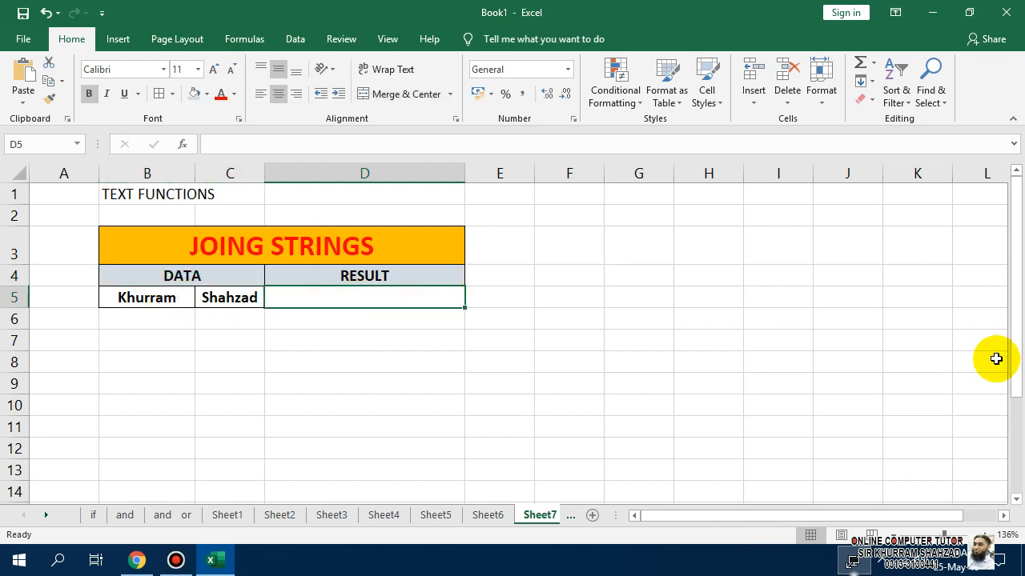
key(Left)
key(Left)
key(Right)
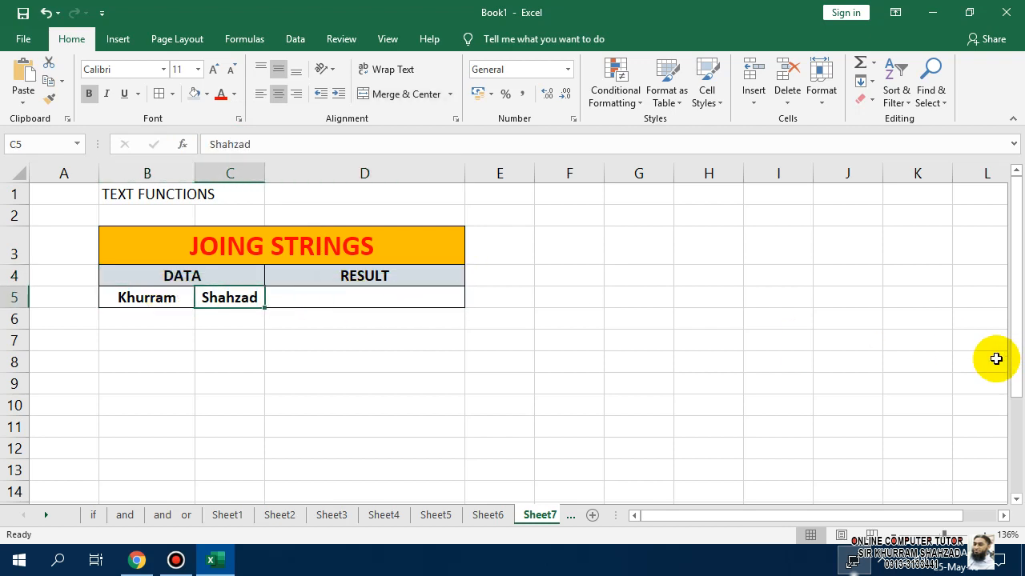
key(Left)
key(Right)
key(Right)
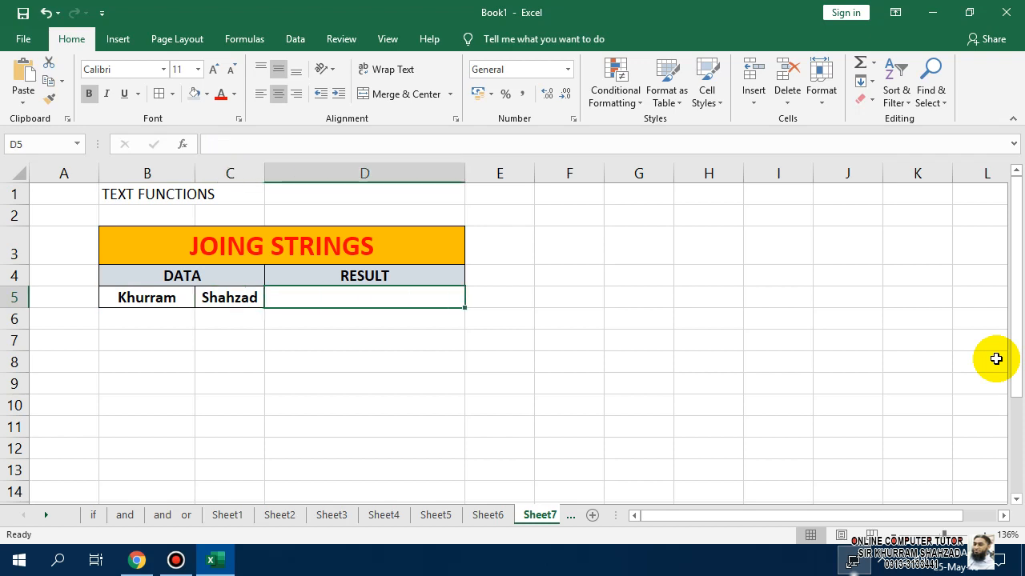
Enter the formula =B5& " "&C5 in D5 to join the two names with a space
text(=)
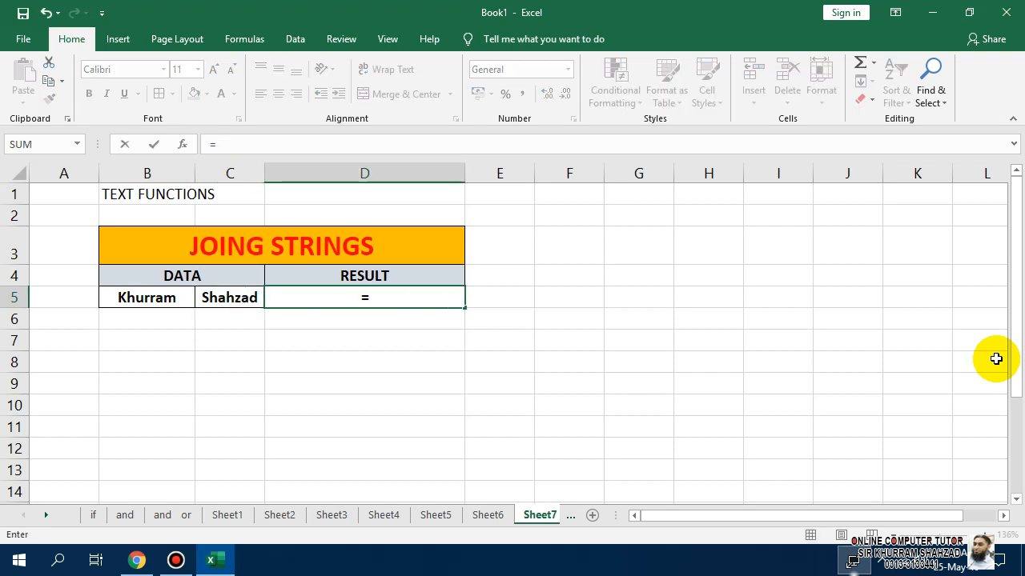
key(Left)
key(Left)
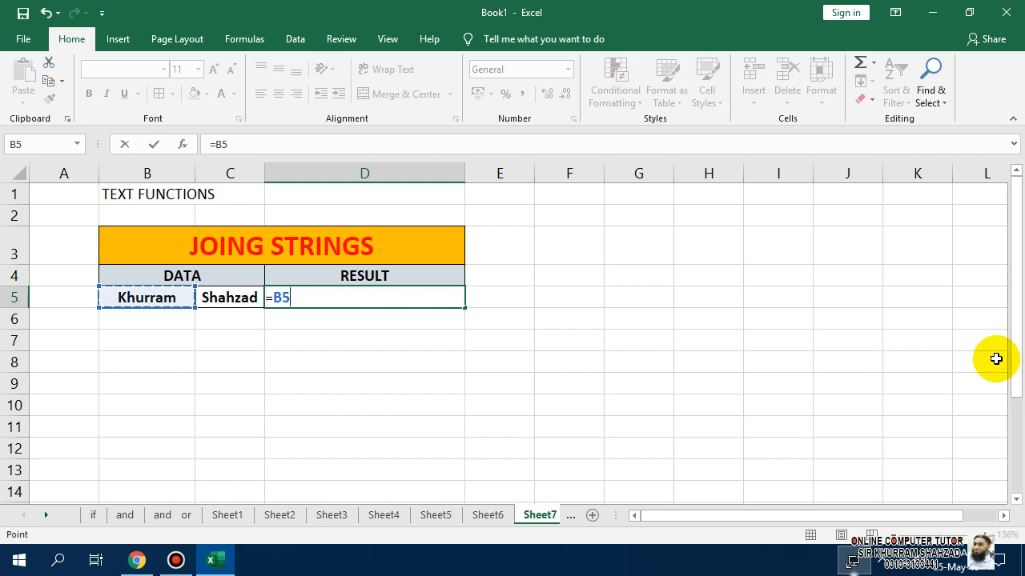
text(&)
text(" "&)
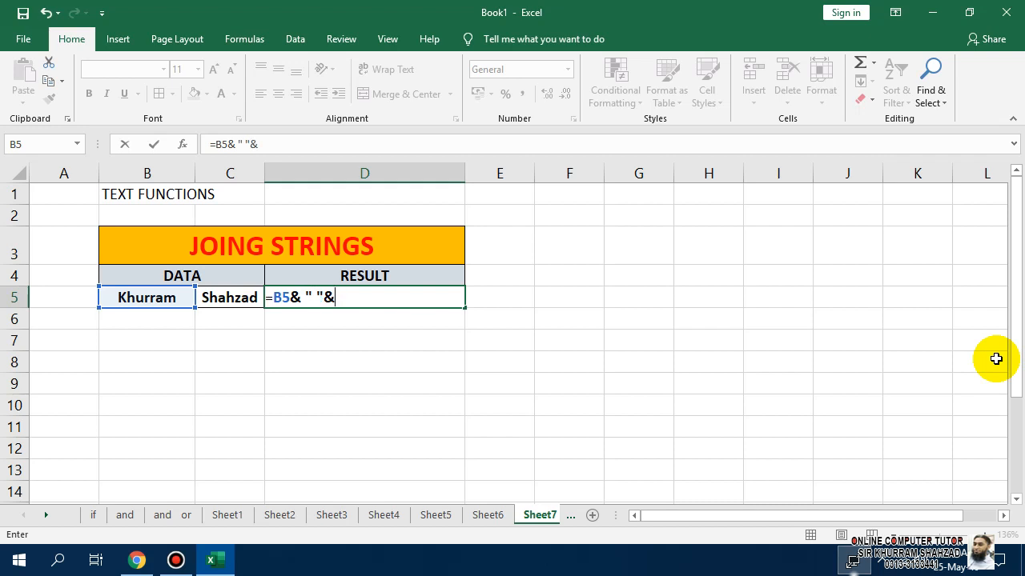
key(Left)
key(Return)
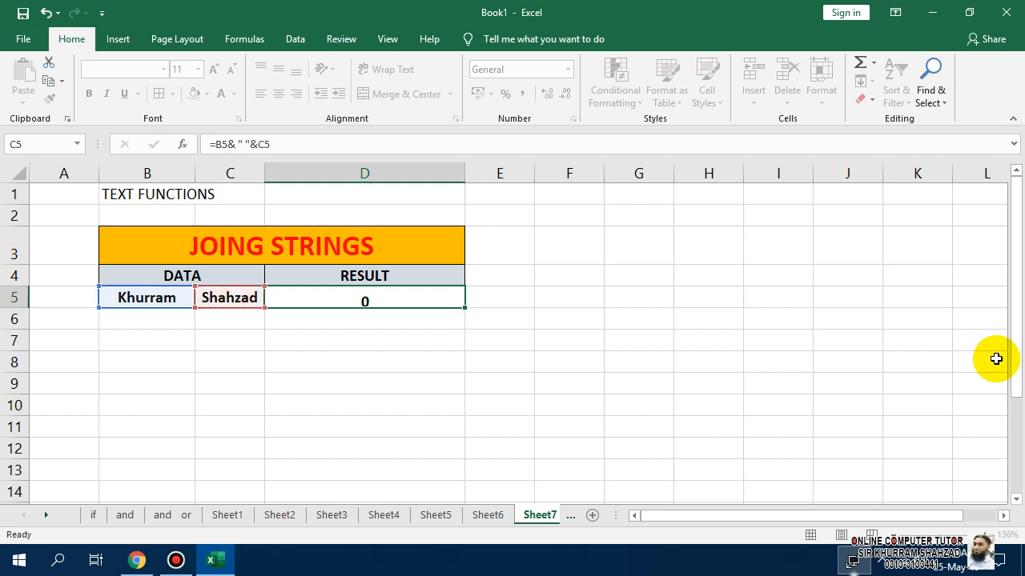
key(Up)
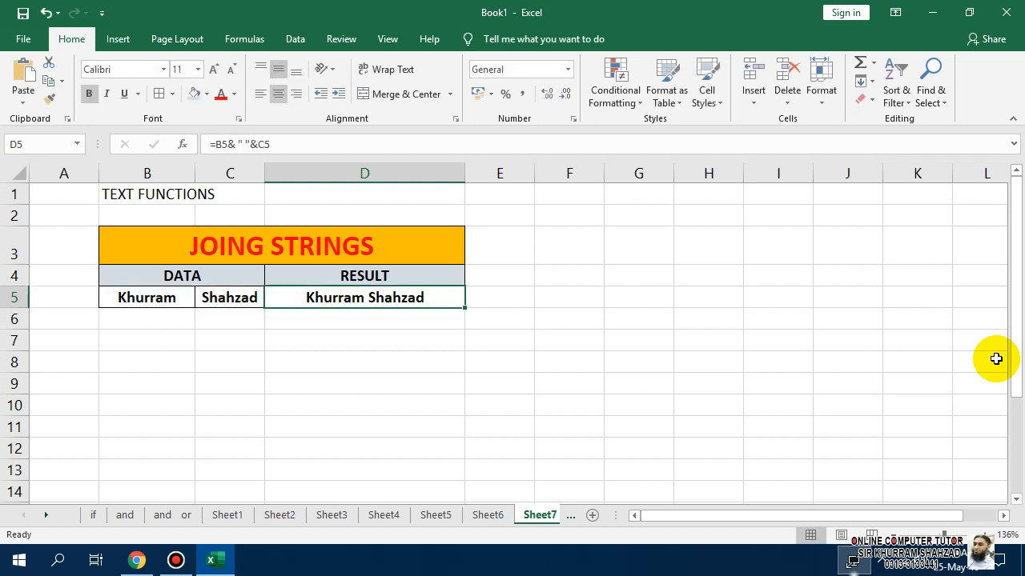
Copy the full formula text from inside cell D5
key(Down)
key(Up)
key(F2)
key(shift+Left)
key(shift+Left)
key(shift+Left)
key(shift+Left)
key(shift+Left)
key(shift+Left)
key(shift+Left)
key(shift+Left)
key(shift+Left)
key(shift+Left)
key(shift+Left)
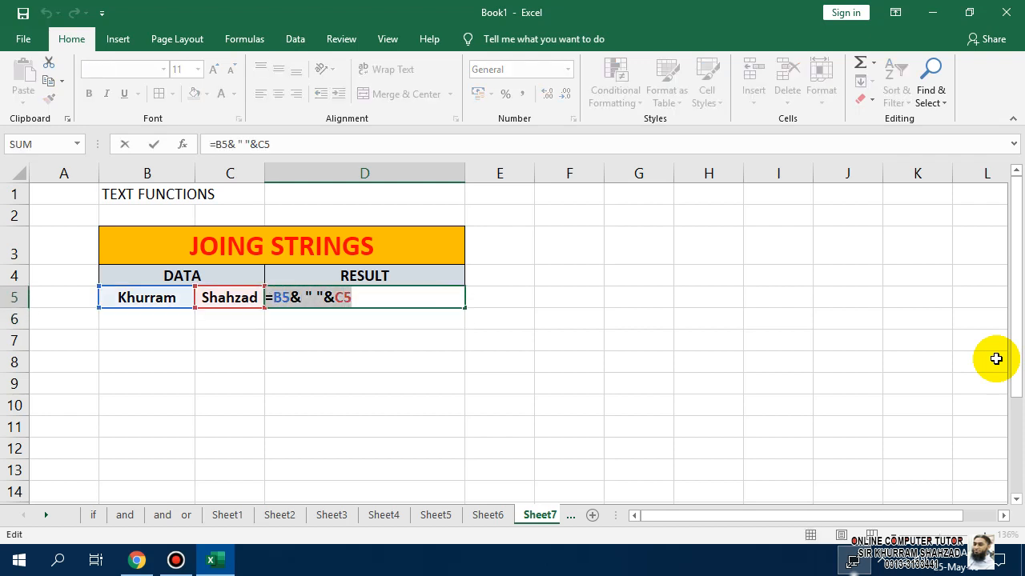
key(Return)
Merge and center B6:D6 with middle alignment and put the formula =B5& " "&C5 there as plain text
key(shift+Left)
key(shift+Left)
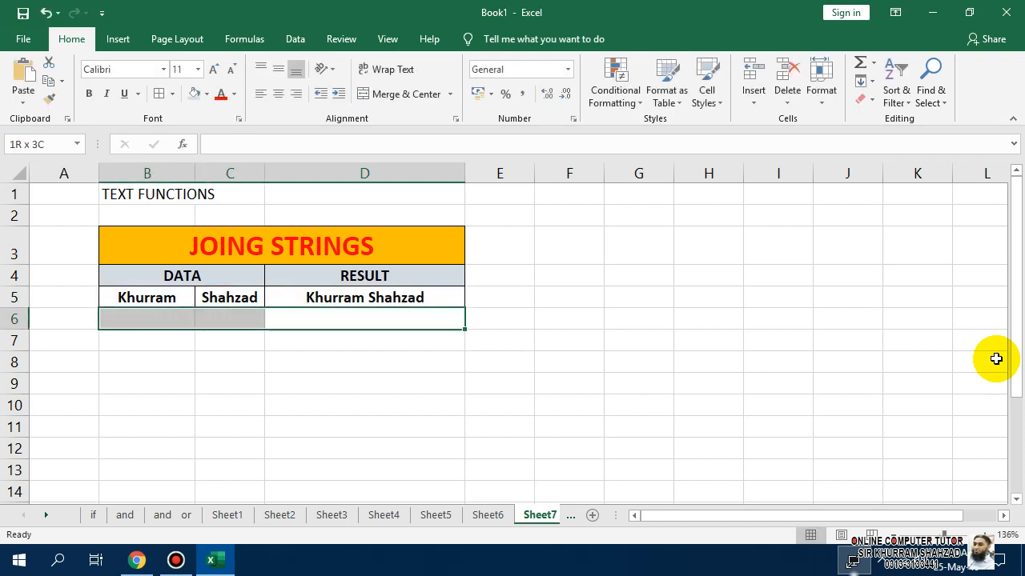
click(413, 106)
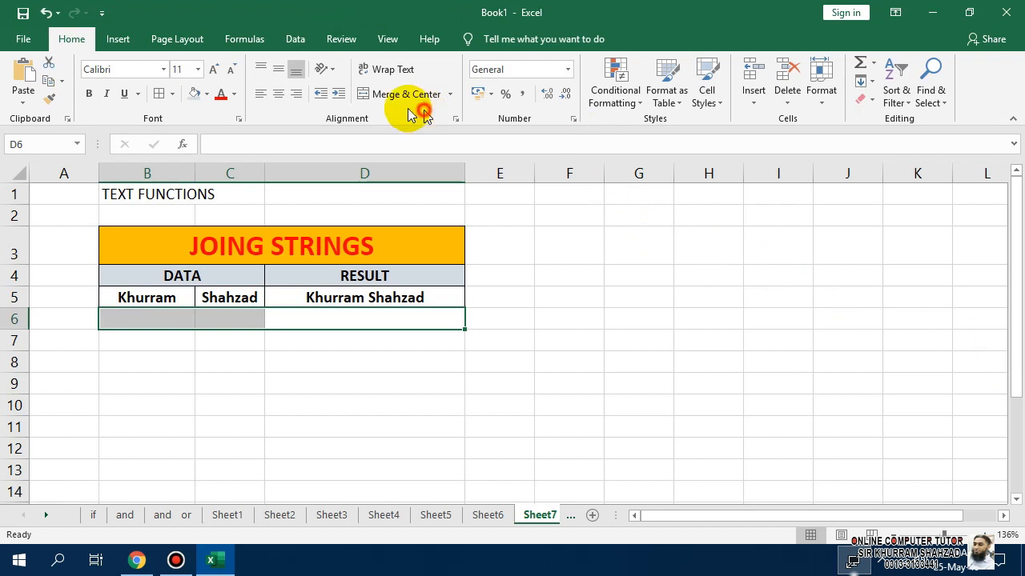
click(277, 76)
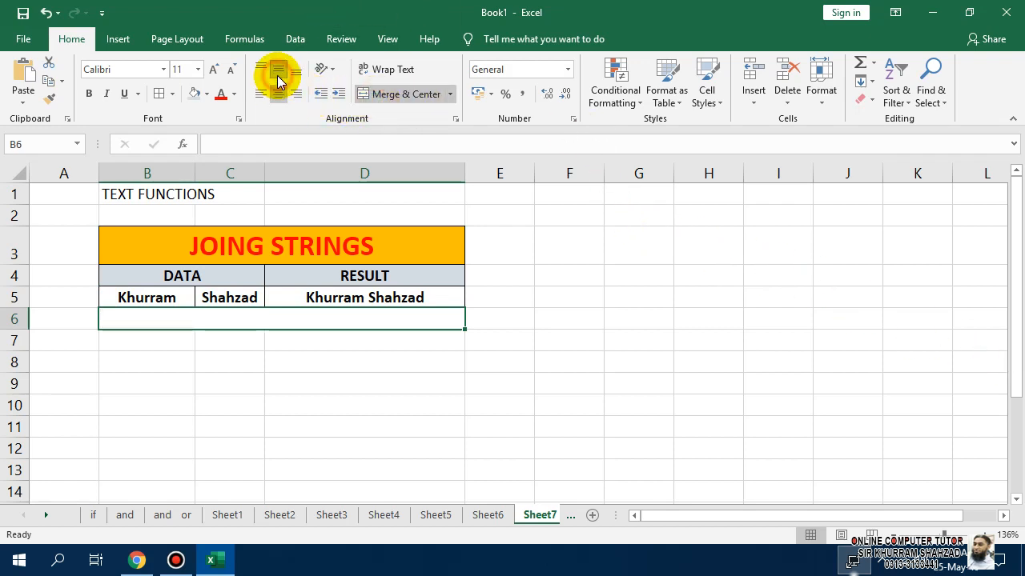
text('=B5& " "&C5)
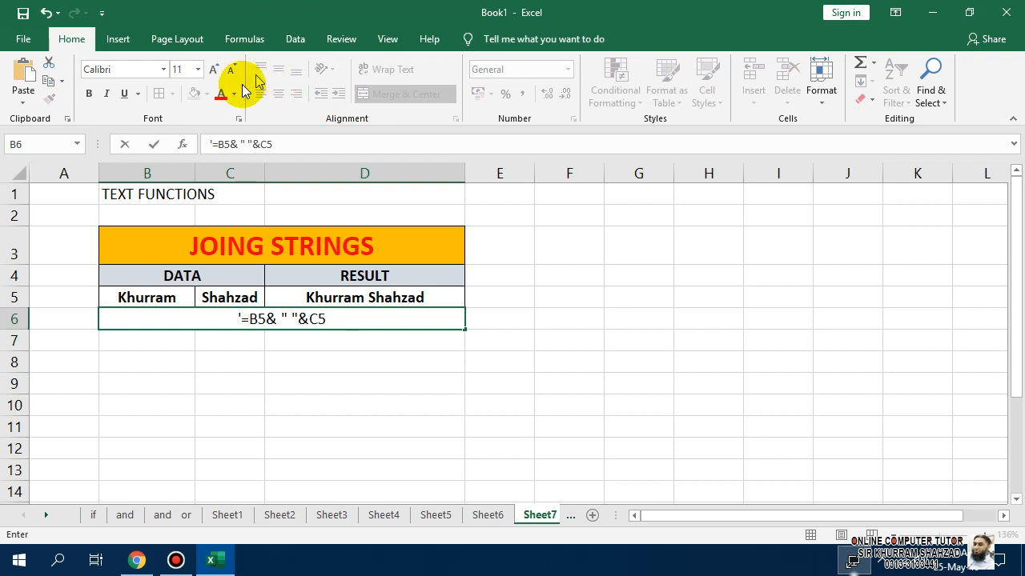
click(217, 364)
Make the formula text in merged cell B6 bold and increase its font size
click(236, 320)
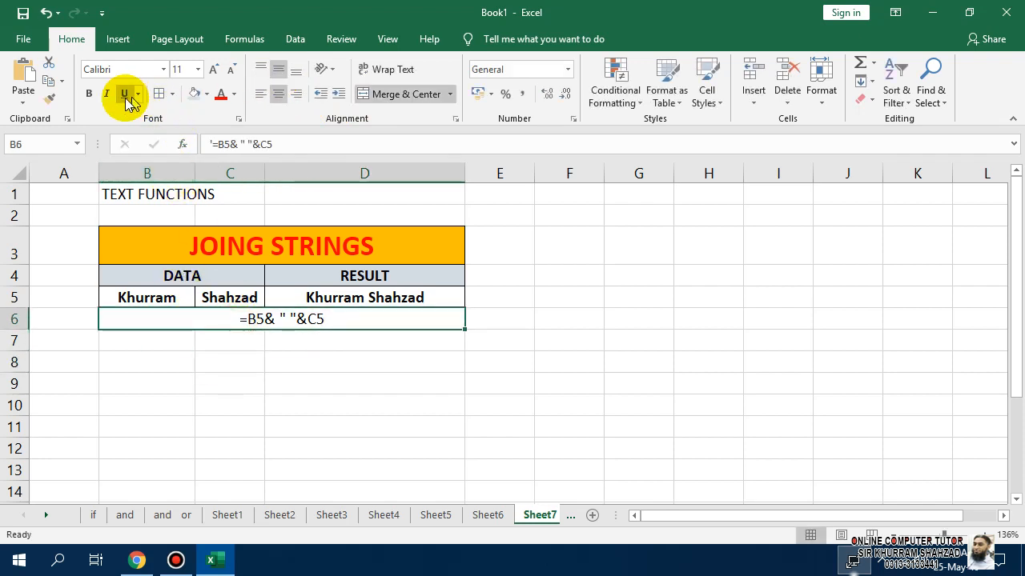
click(88, 93)
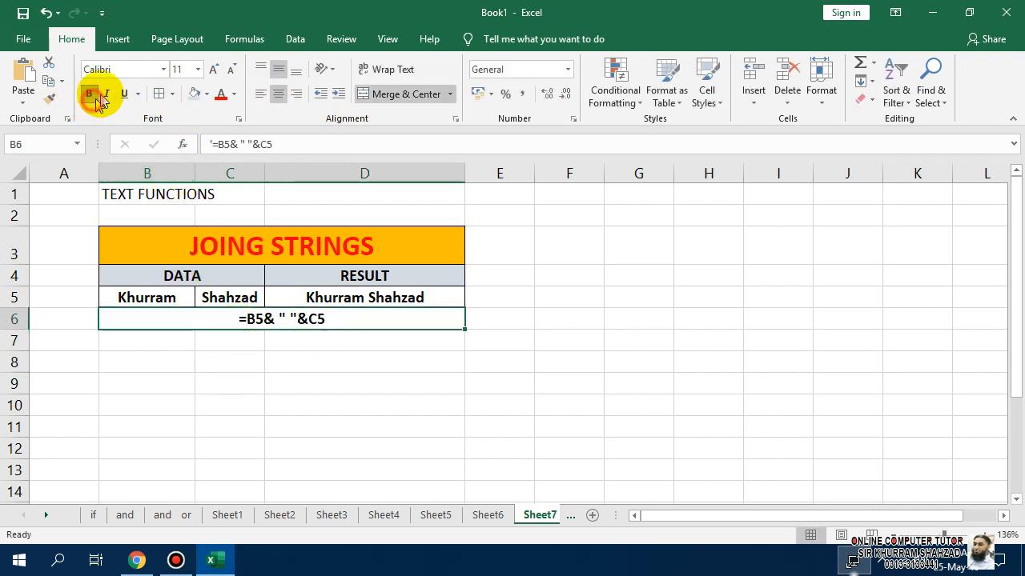
click(213, 70)
click(213, 70)
click(212, 71)
click(212, 71)
click(366, 377)
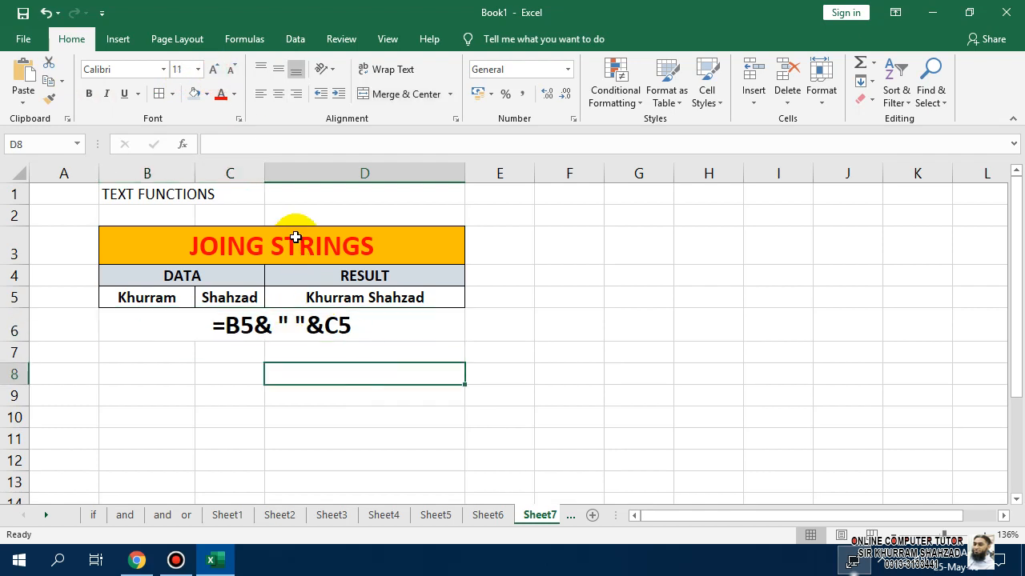
Copy the JOING STRINGS table B3:D6 to F3, keeping the source column widths
drag(297, 235, 312, 325)
key(ctrl+c)
click(551, 242)
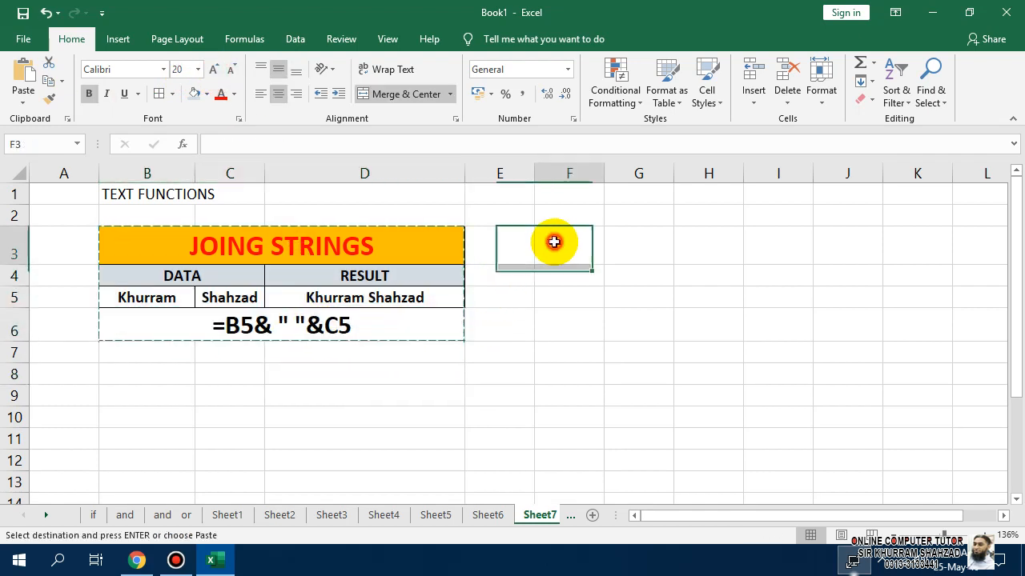
key(ctrl+v)
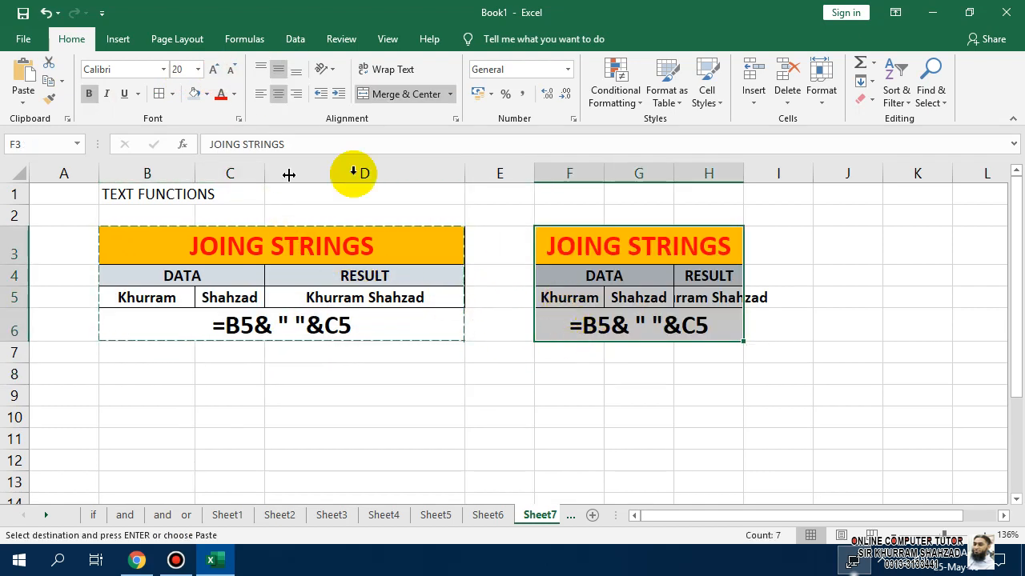
key(ctrl+z)
click(23, 100)
click(61, 171)
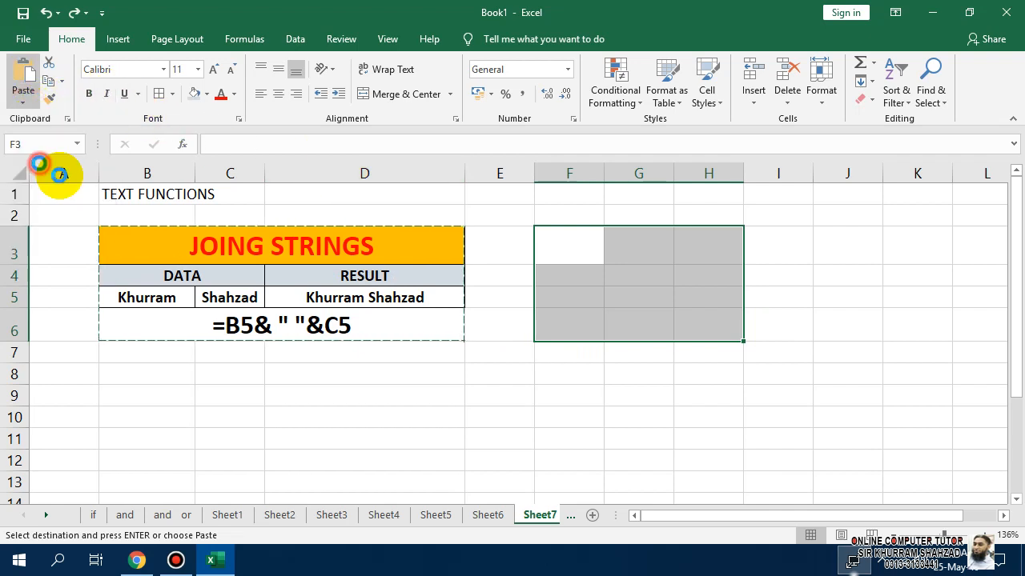
Narrow the empty column E between the two tables and delete the empty column A
drag(533, 173, 486, 178)
right_click(66, 172)
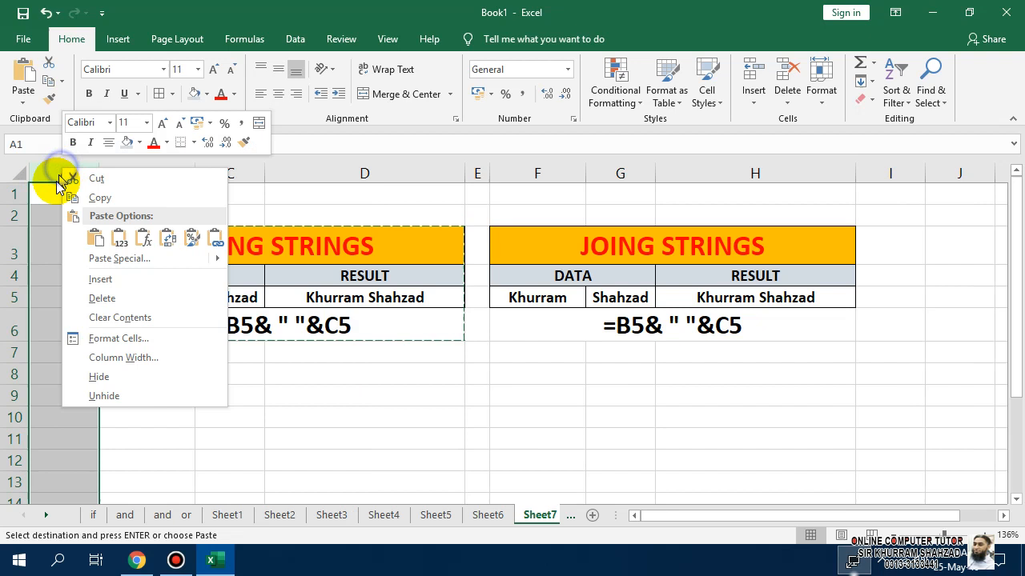
click(96, 294)
click(515, 464)
Change the title of the copied table in E3 to LEFT
click(531, 248)
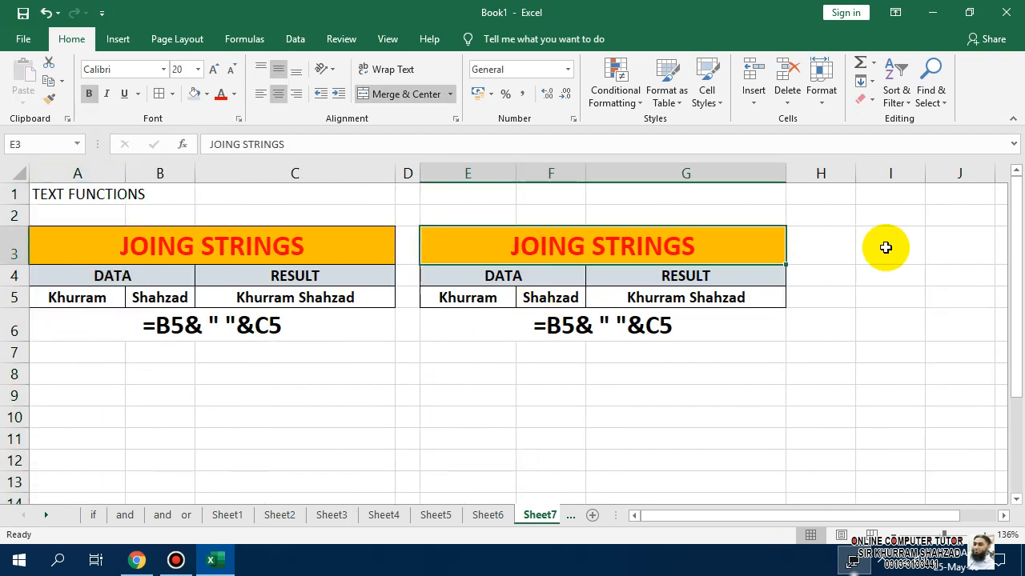
text(LEFTR)
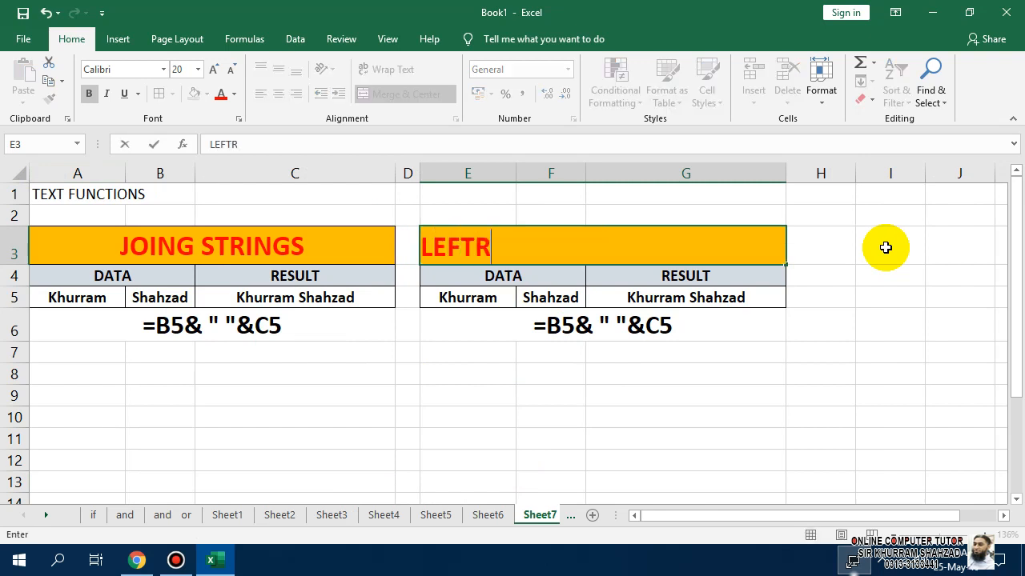
key(BackSpace)
key(Return)
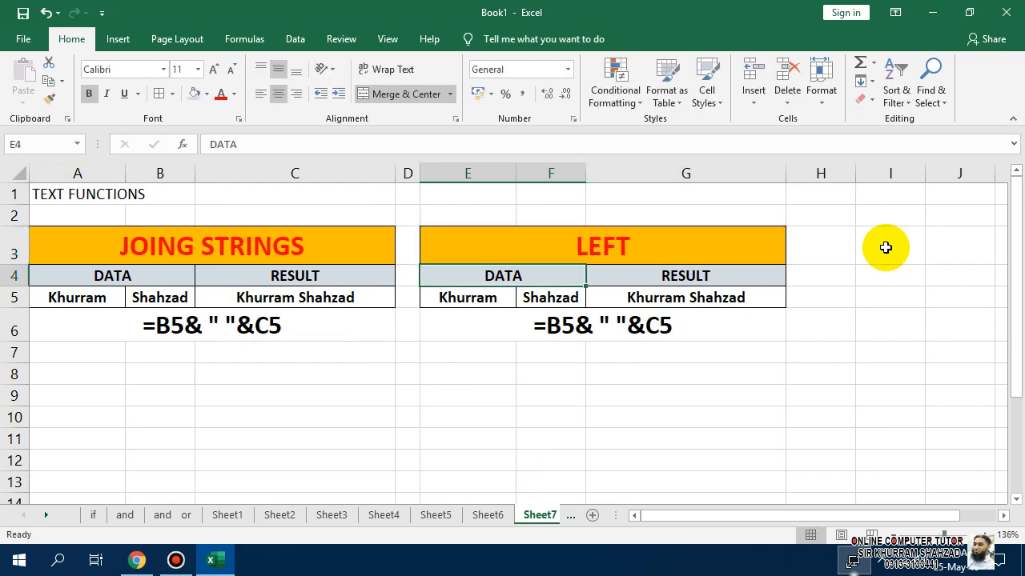
Clear the last name in F5 and the joining formula in G5 of the LEFT table
key(Right)
key(Left)
key(Down)
key(Right)
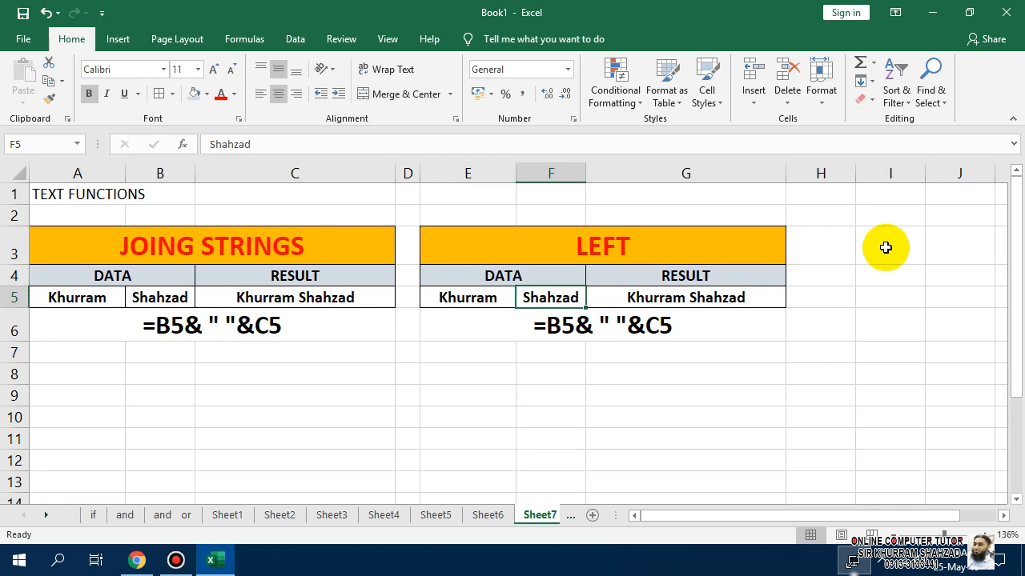
key(Delete)
key(Right)
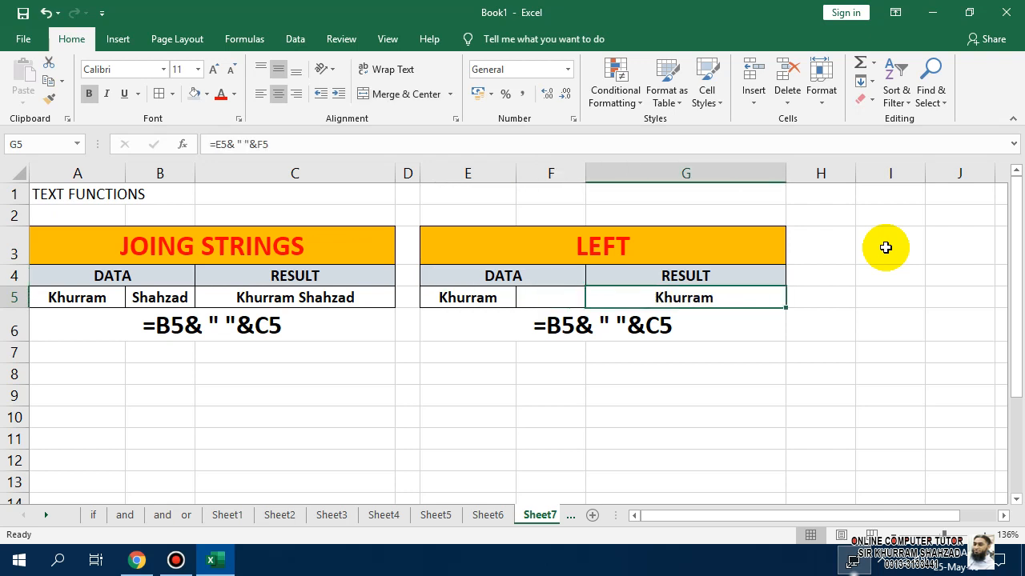
key(Delete)
key(Left)
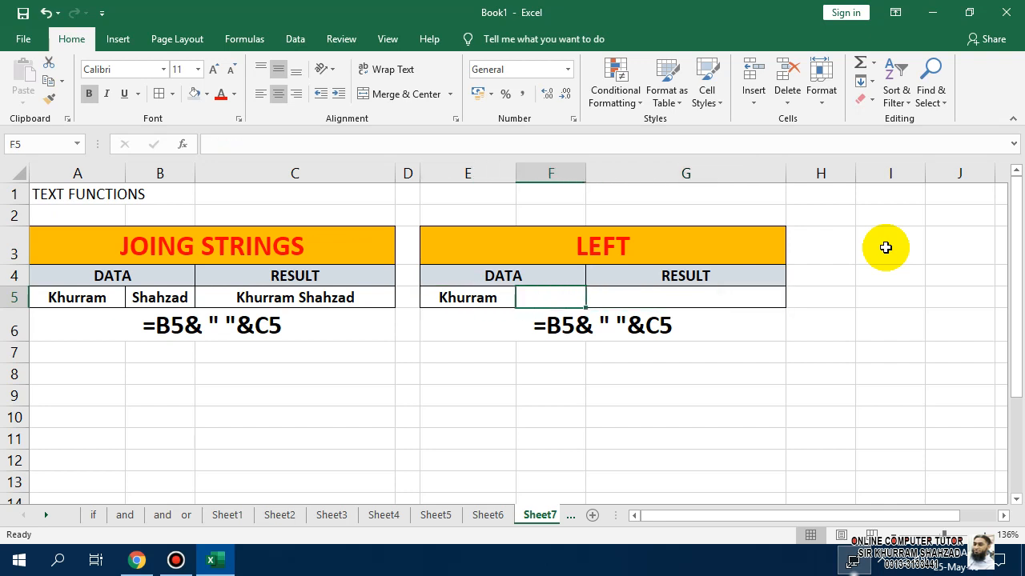
key(Left)
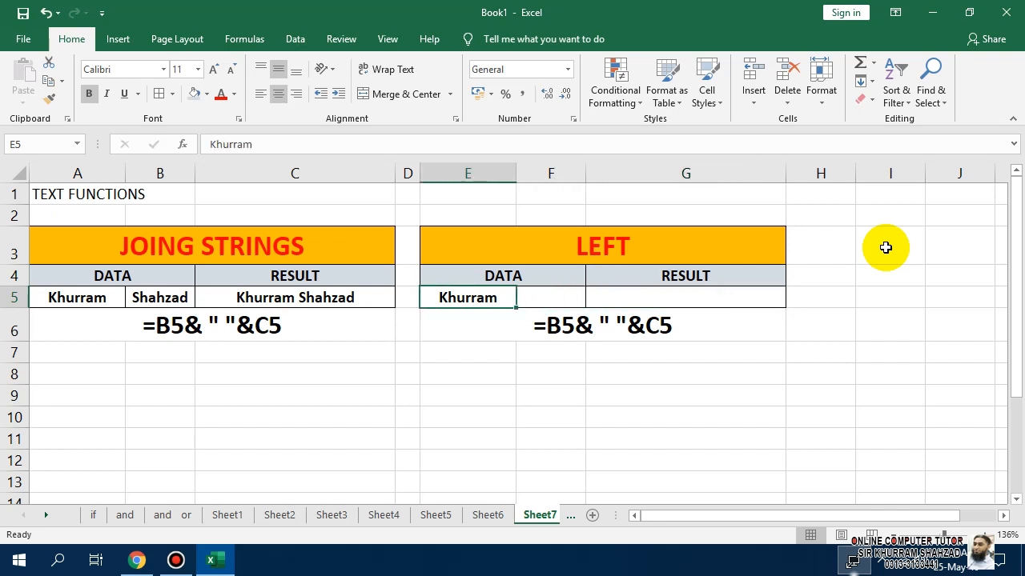
key(shift+Right)
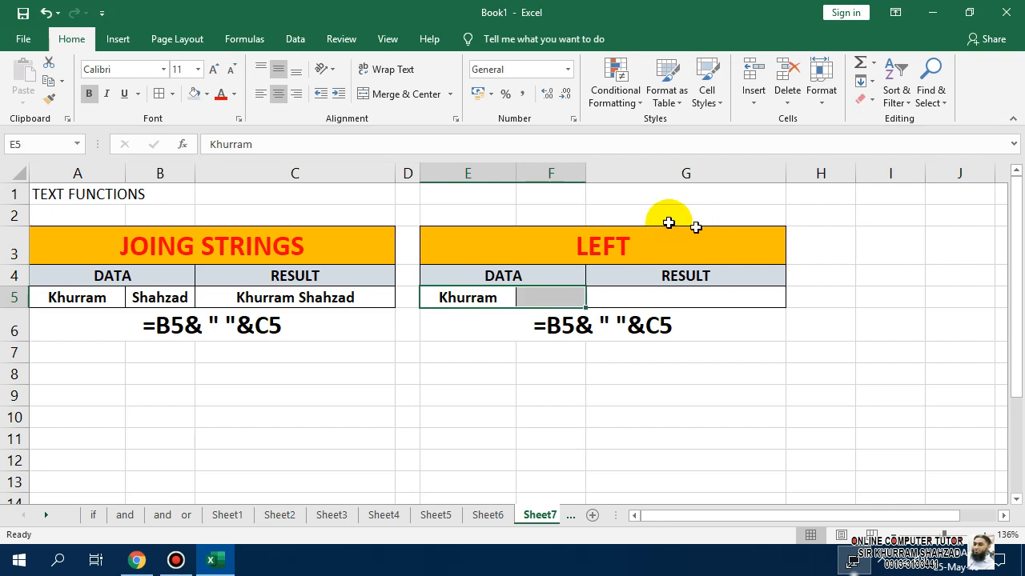
click(549, 458)
drag(516, 174, 581, 186)
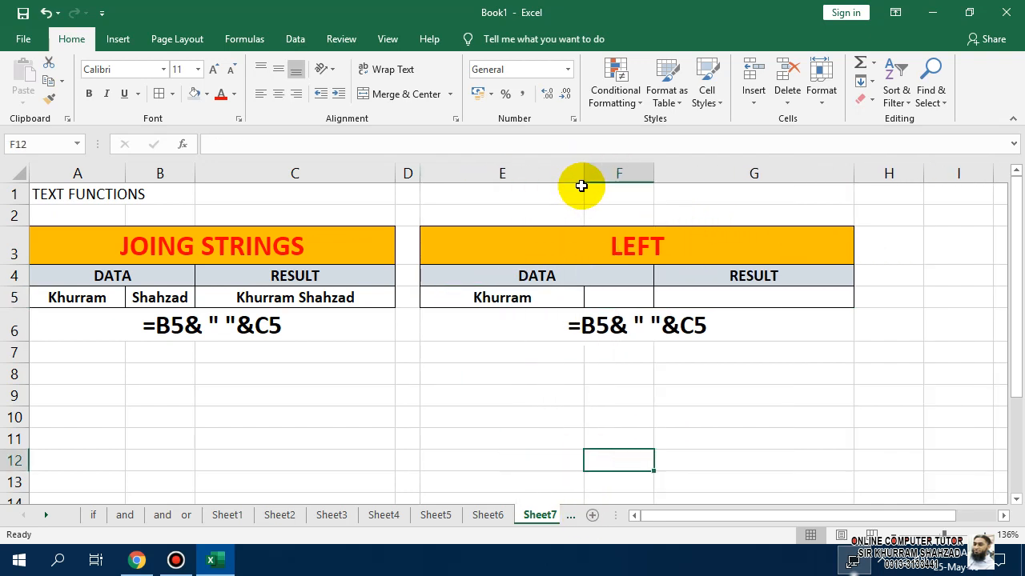
key(ctrl+z)
Delete the emptied column F from the LEFT table and widen its DATA column E
right_click(555, 175)
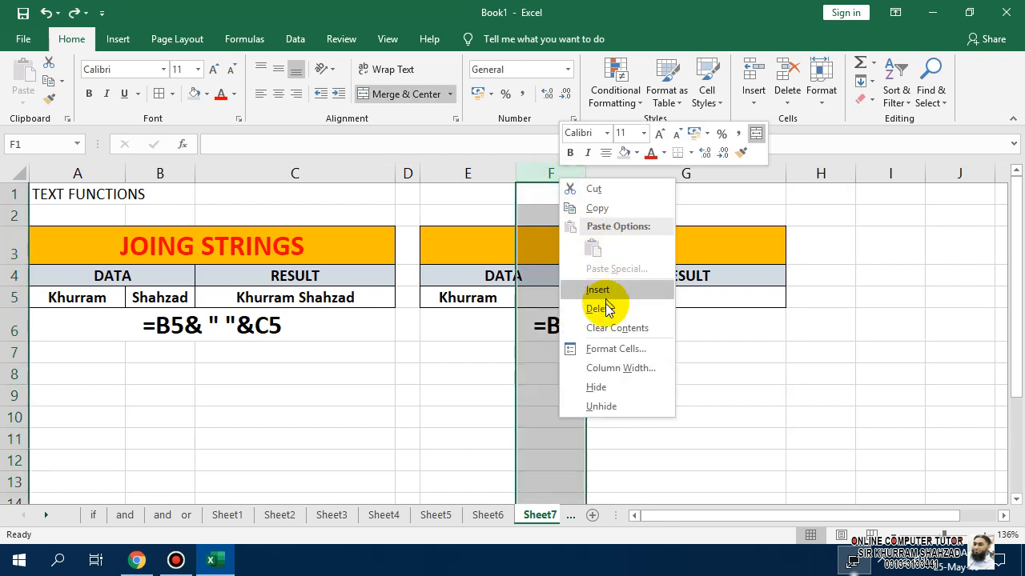
click(606, 308)
click(770, 351)
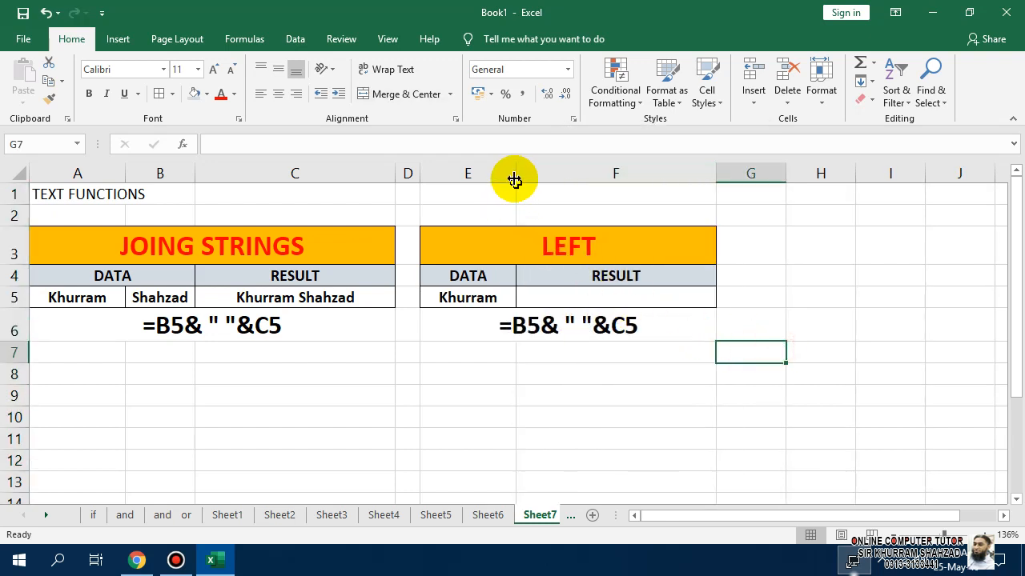
drag(513, 180, 588, 187)
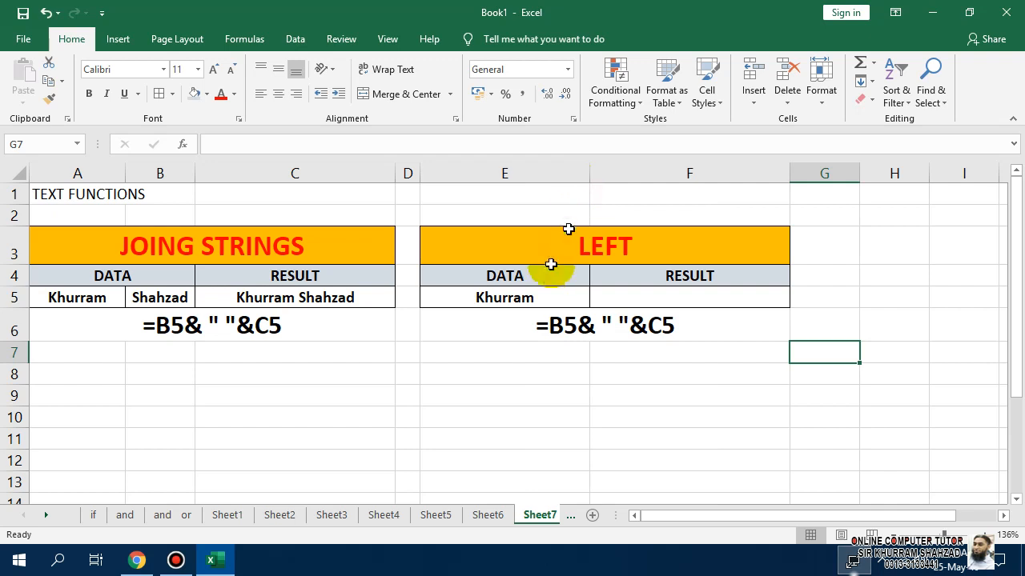
Add the last name after the first name in E5 so the cell holds the full name
double_click(551, 294)
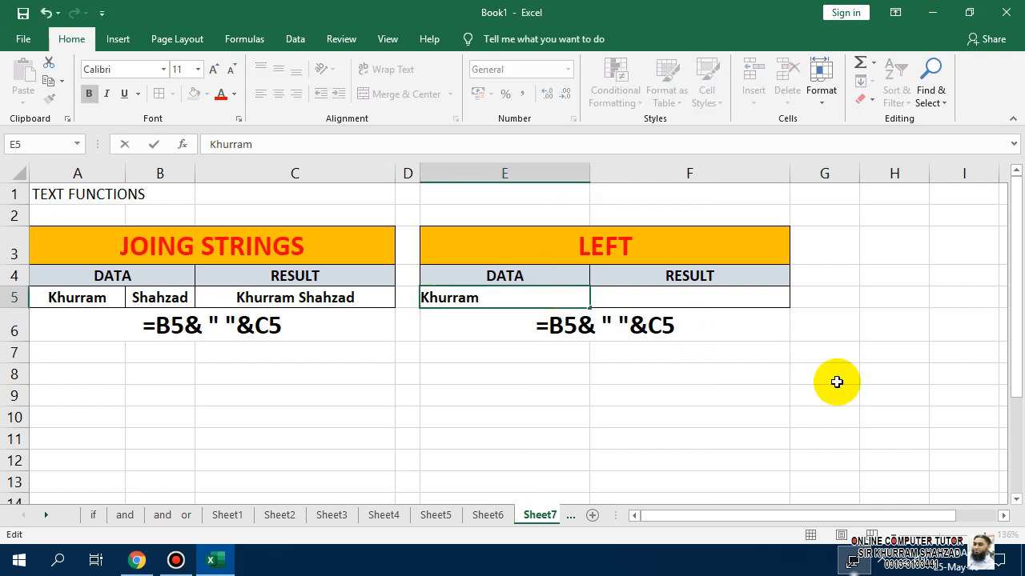
text(sHAHAZA)
key(BackSpace)
key(BackSpace)
key(BackSpace)
key(BackSpace)
key(Return)
Enter the formula =LEFT(E5,7) in F5 to extract the first seven characters of the full name
key(Right)
key(Up)
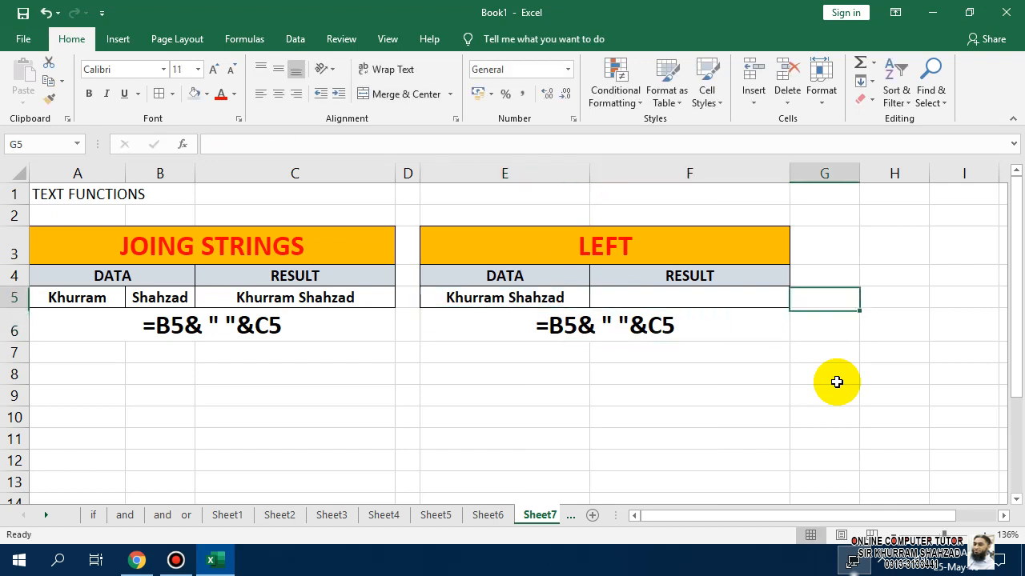
key(Left)
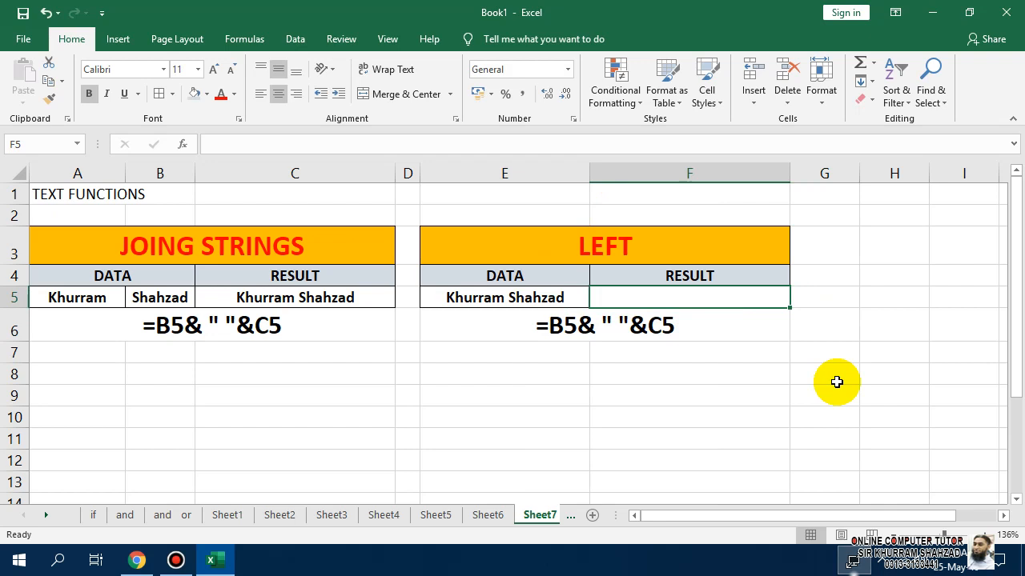
text(=left)
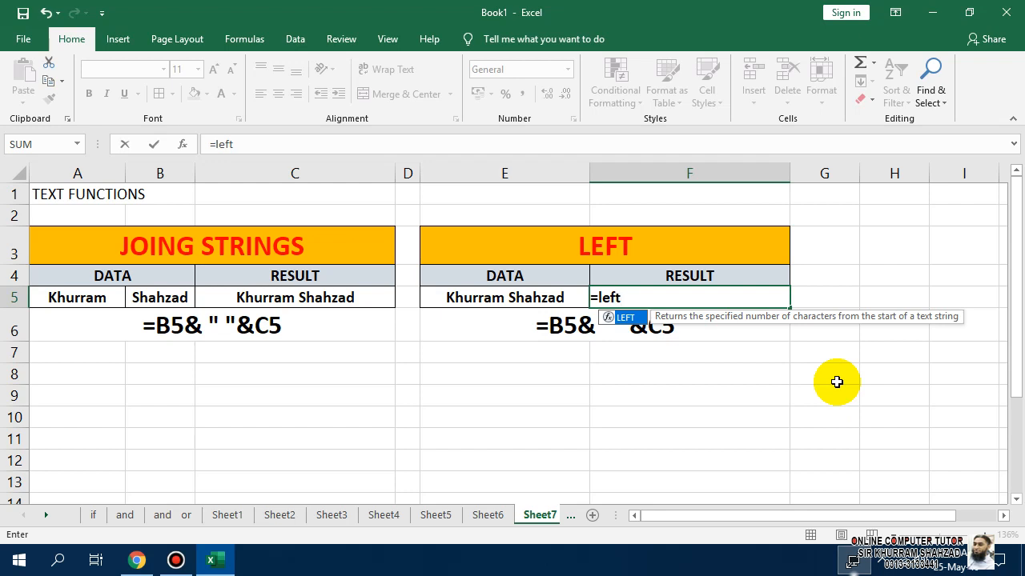
text(()
key(Left)
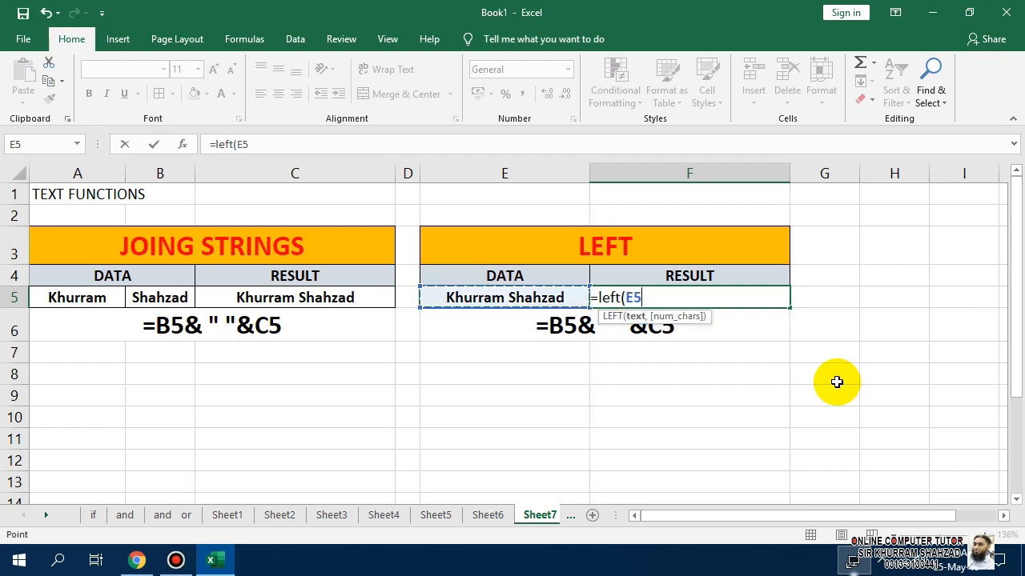
text(,7)
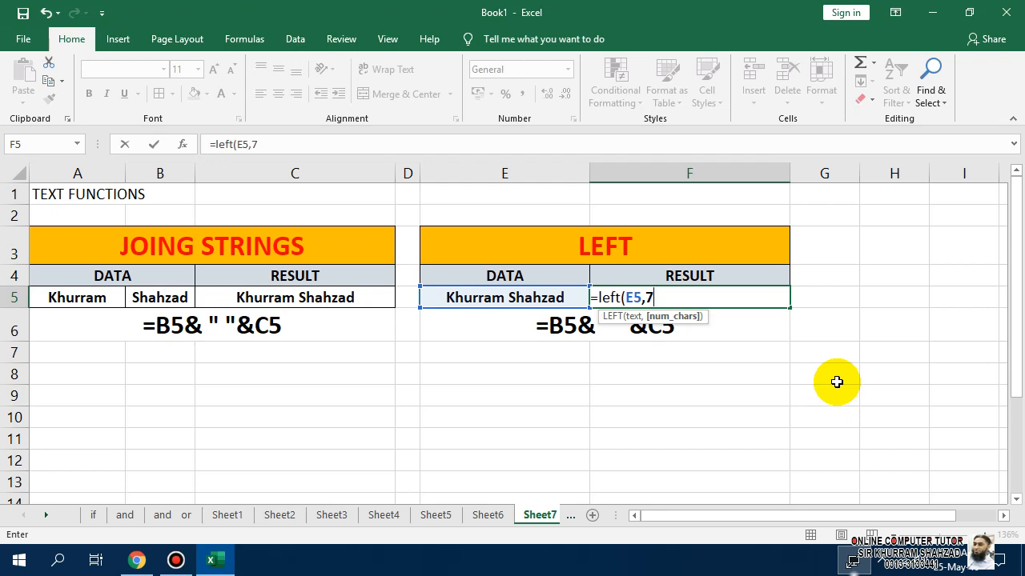
key(Return)
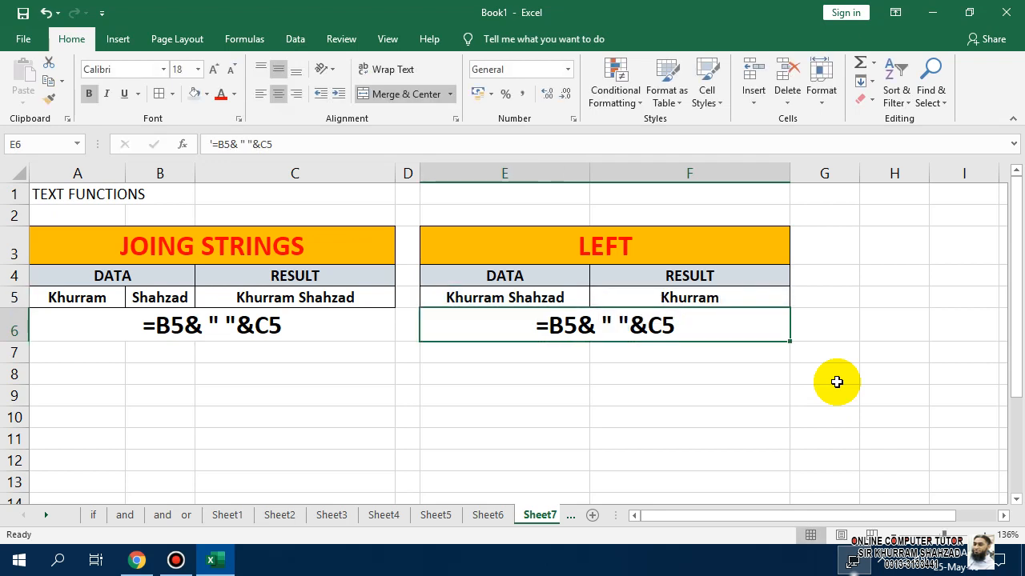
Change the number of characters in the LEFT formula in F5 to 4
key(Up)
key(F2)
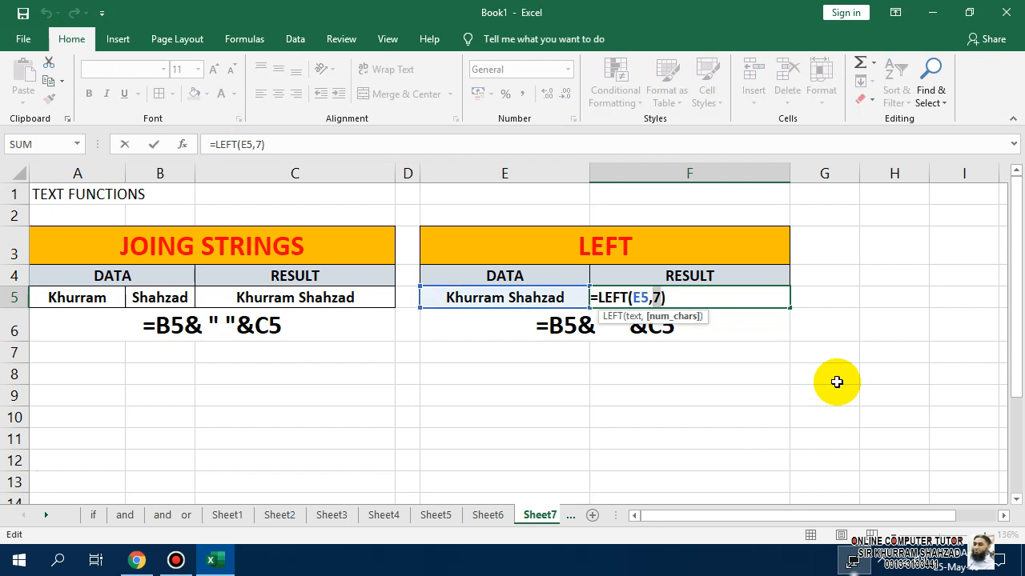
text(4)
key(Return)
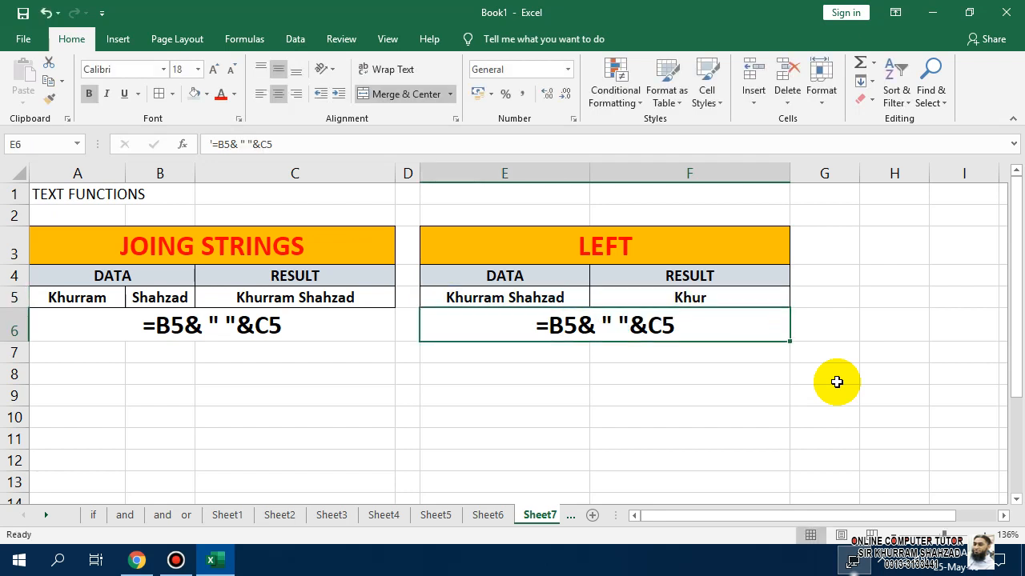
Change the number of characters in the LEFT formula in F5 to 10
key(Up)
key(F2)
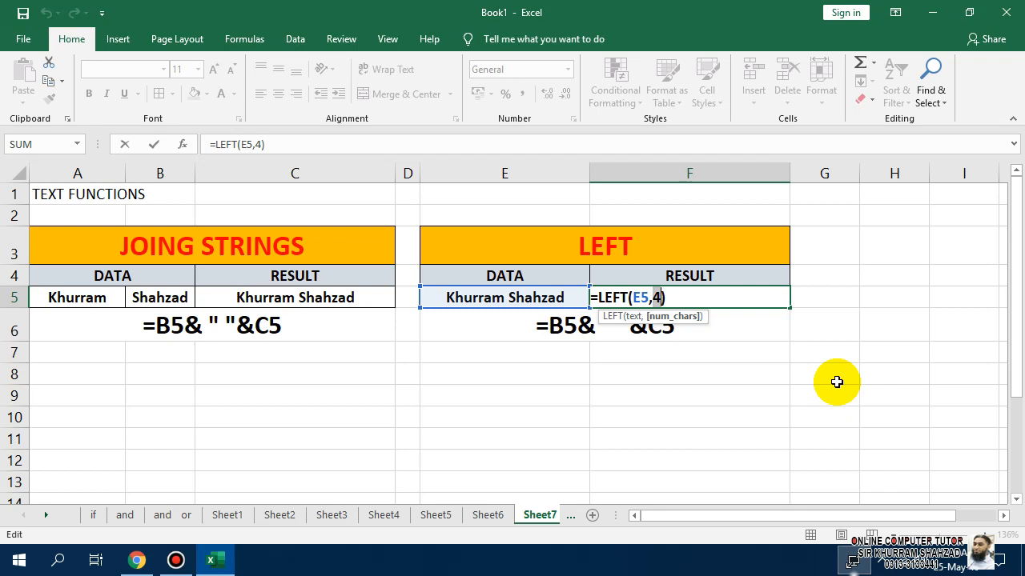
text(0)
key(BackSpace)
text(10)
key(Return)
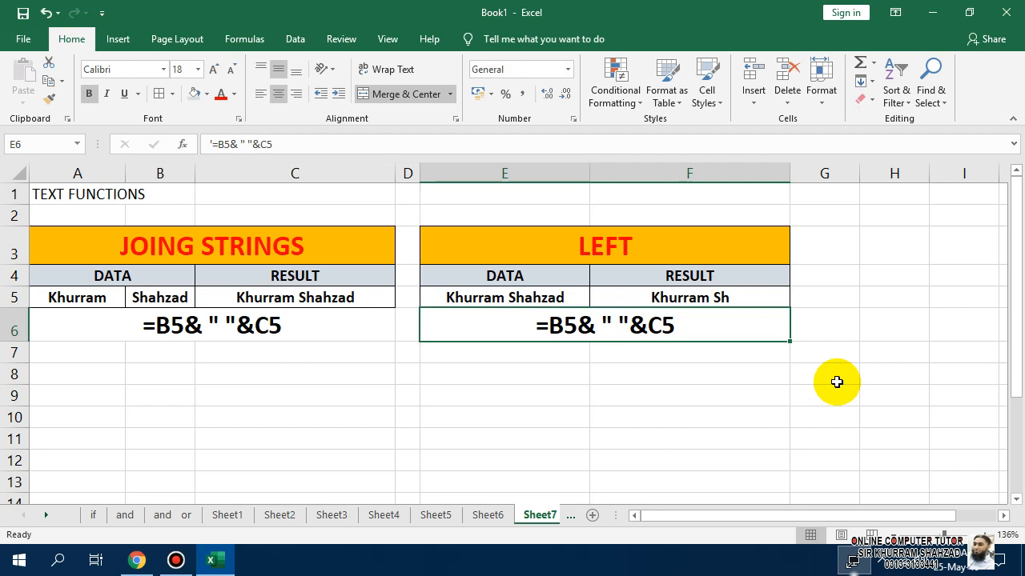
Set the number of characters in the LEFT formula in F5 back to 7
key(Up)
key(F2)
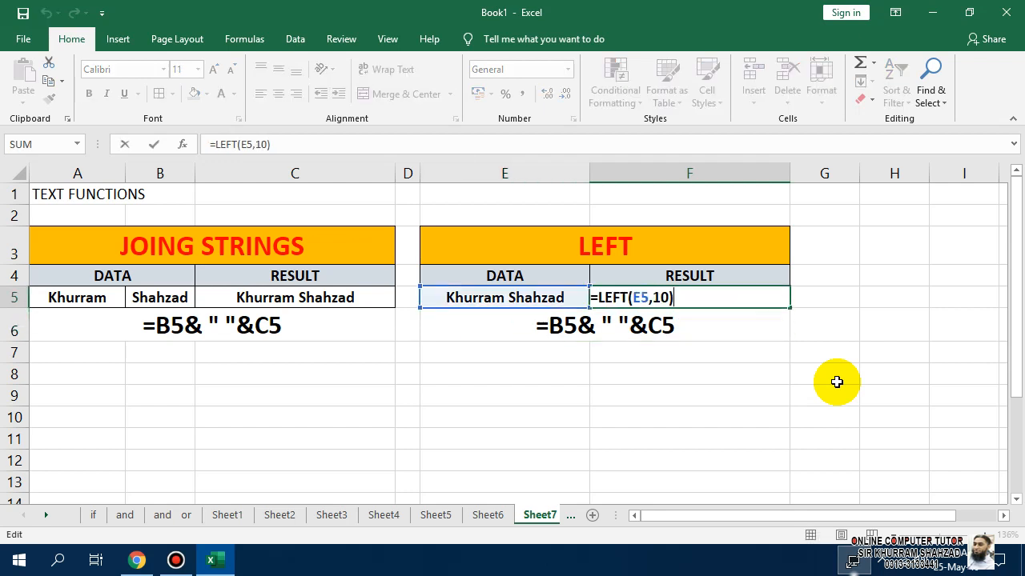
key(Left)
key(Left)
key(Delete)
key(Delete)
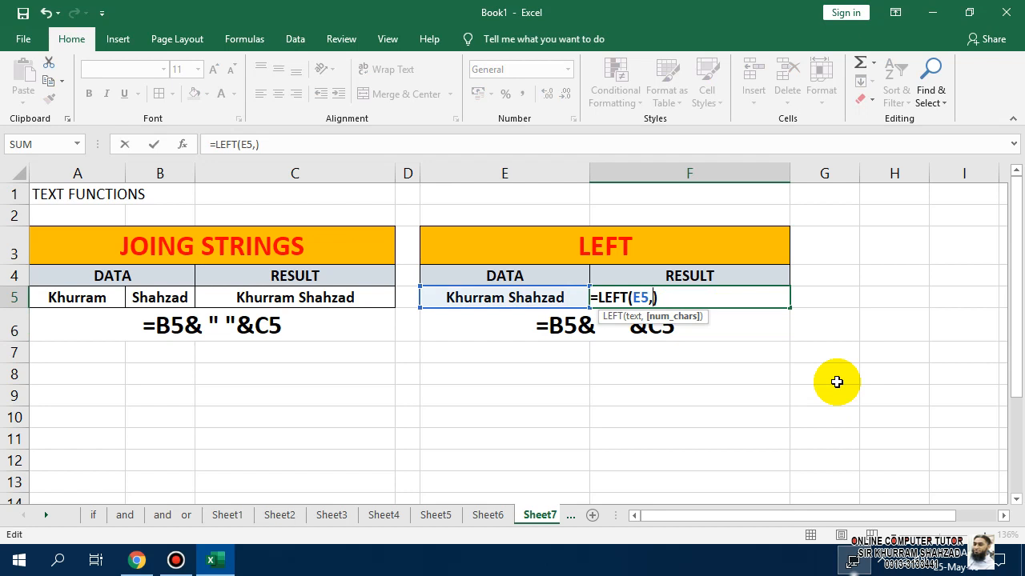
text(7)
key(Return)
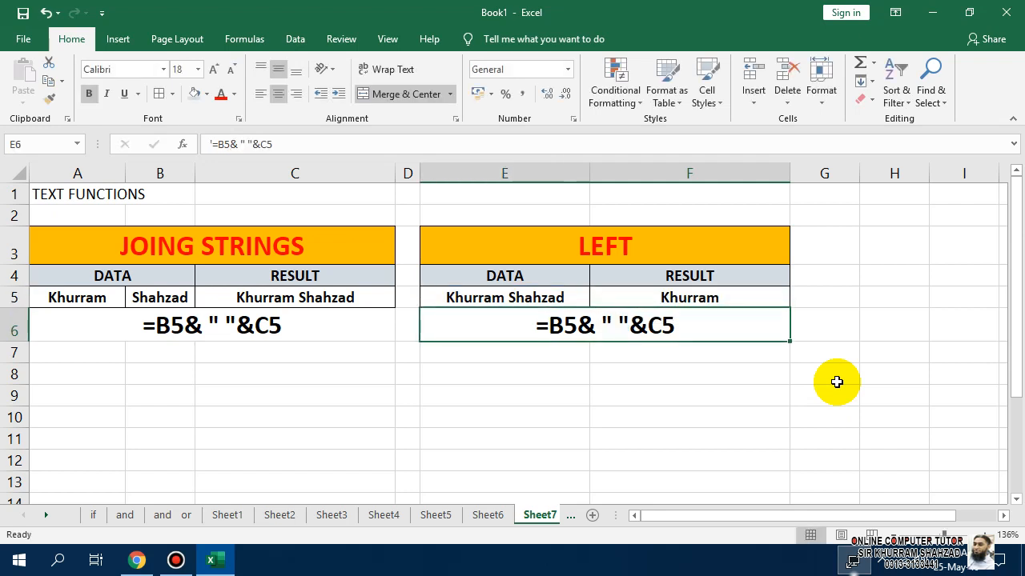
Copy the formula =LEFT(E5,7) from F5 and enter it as plain text in E6, replacing the joining formula text
key(Up)
key(F2)
key(shift+Left)
key(shift+Left)
key(shift+Left)
key(shift+Left)
key(shift+Left)
key(shift+Left)
key(shift+Left)
key(shift+Left)
key(shift+Left)
key(shift+Left)
key(shift+Left)
key(ctrl+c)
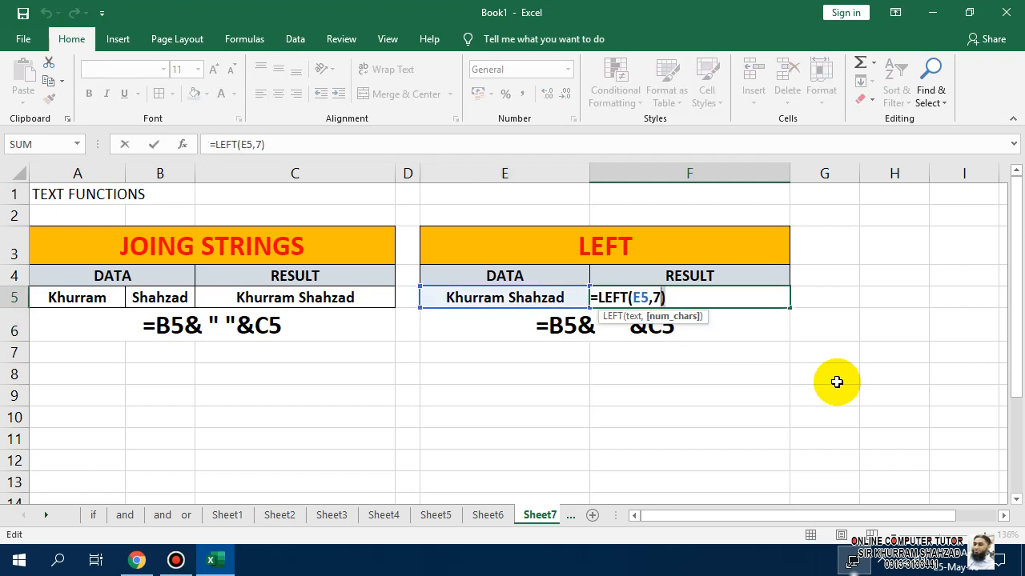
key(Return)
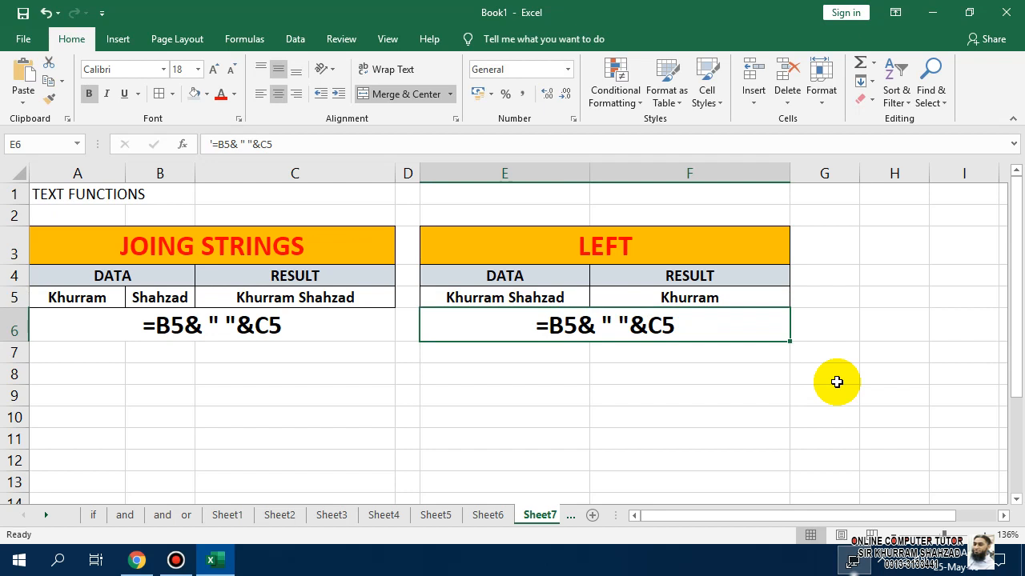
text(')
key(ctrl+v)
key(Return)
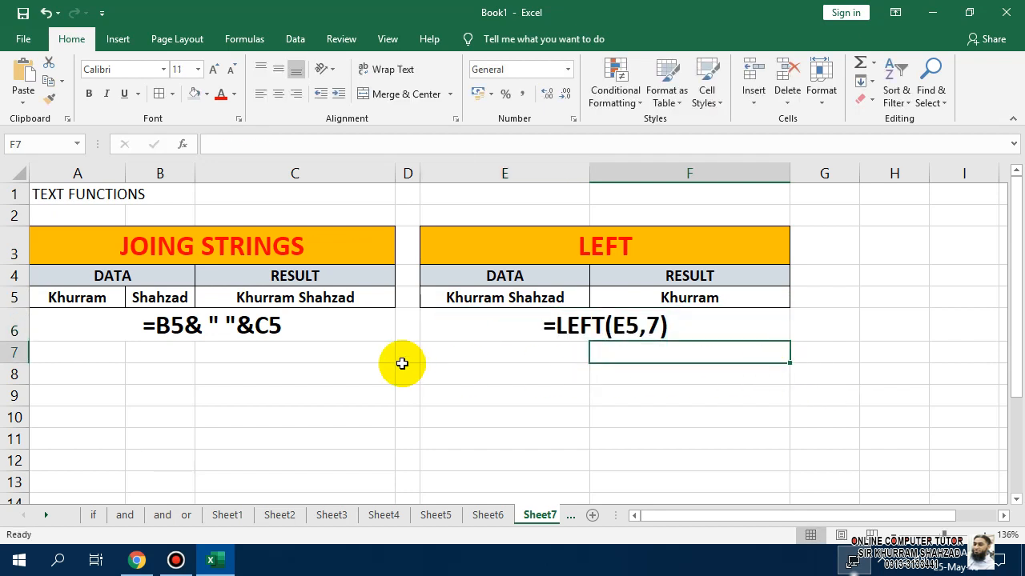
Copy both example tables in A3:F6 and paste them at A8 keeping the source column widths
drag(233, 250, 532, 325)
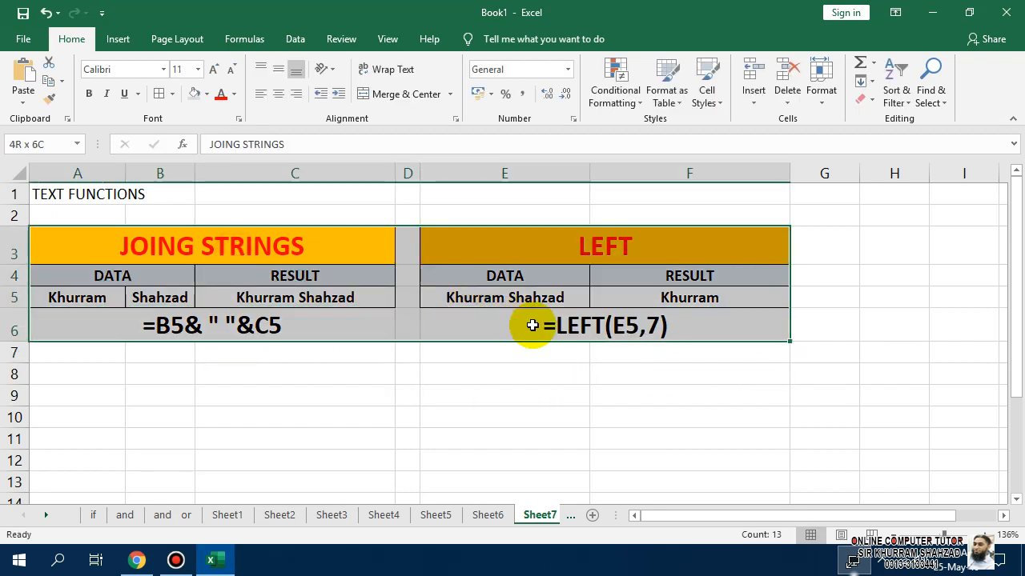
key(ctrl+c)
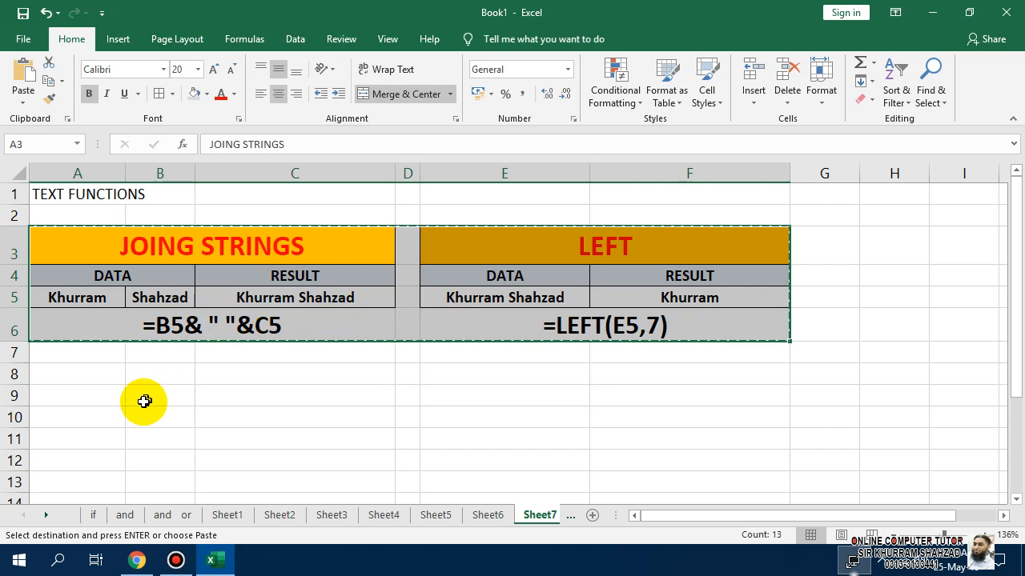
click(60, 374)
click(23, 102)
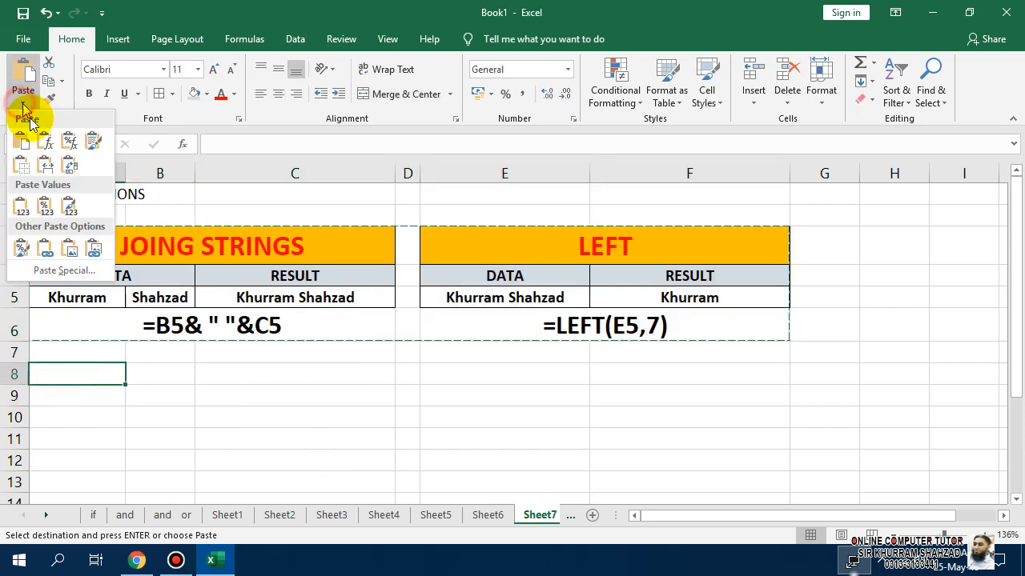
click(42, 168)
click(264, 430)
Change the title of the pasted table in A8 to RIGHT
click(229, 379)
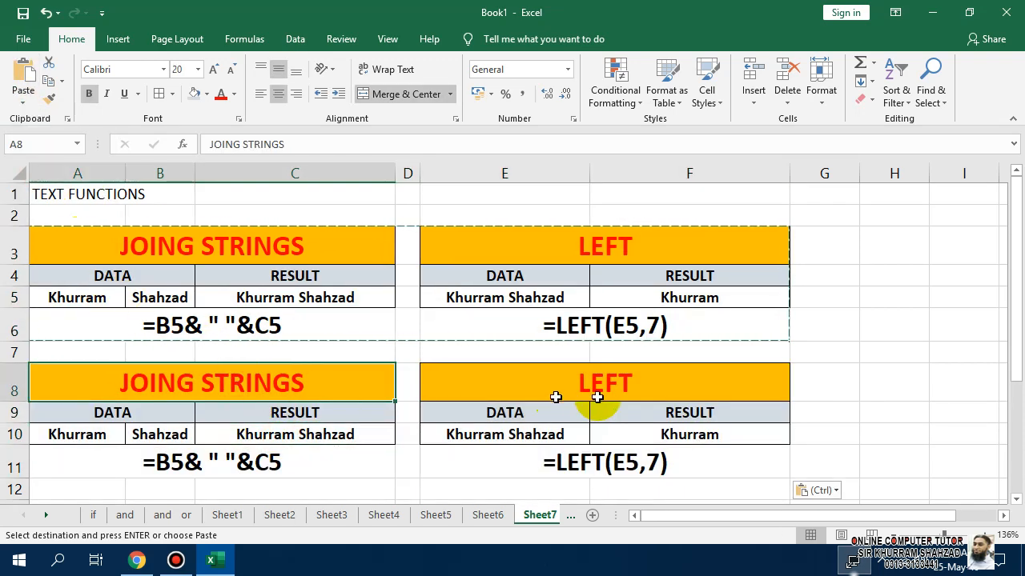
text(right)
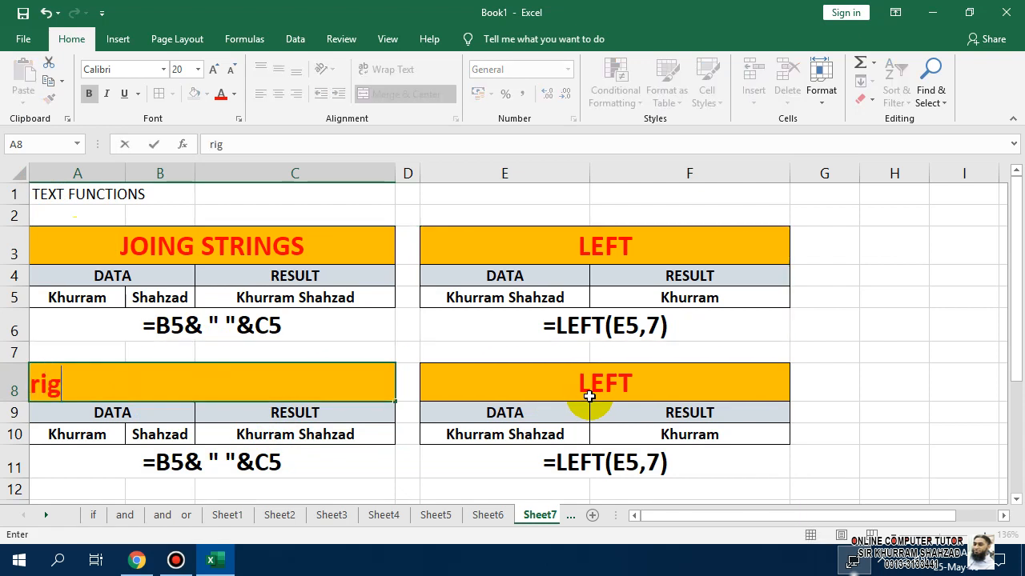
key(BackSpace)
key(BackSpace)
key(BackSpace)
key(BackSpace)
key(BackSpace)
text(RIGHT)
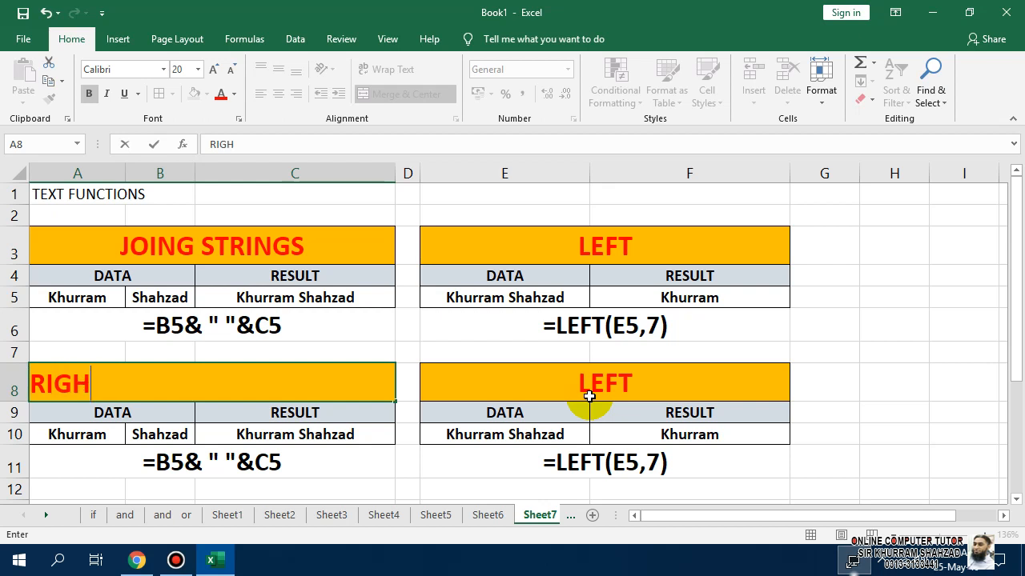
key(Return)
key(Right)
key(Right)
key(Down)
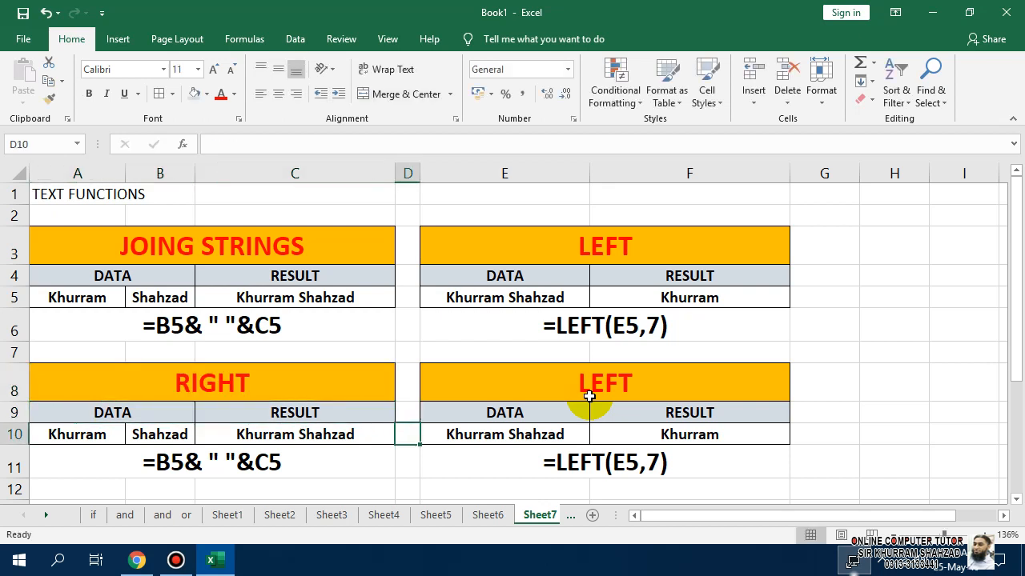
key(Left)
key(F2)
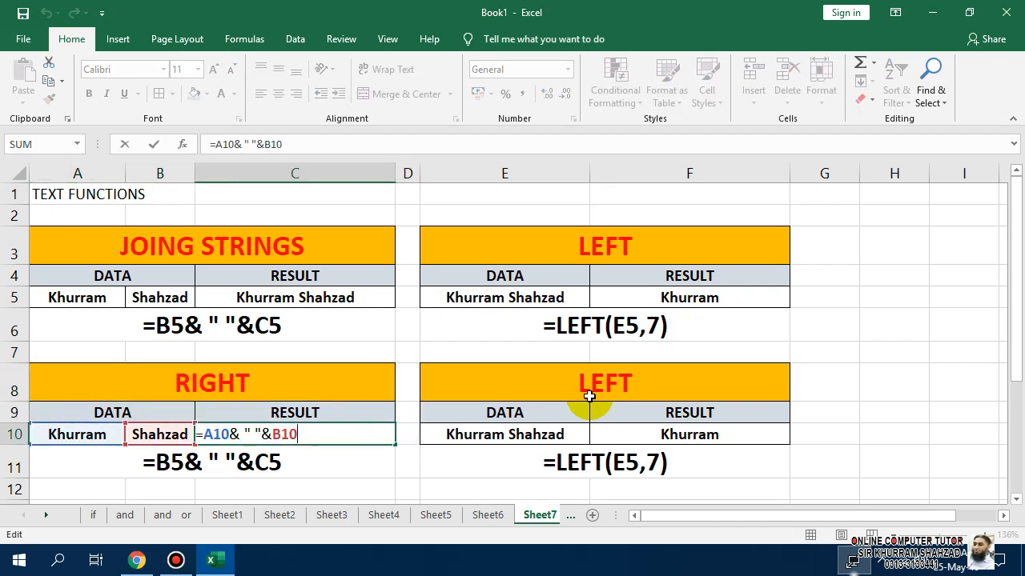
key(ctrl+Return)
key(F2)
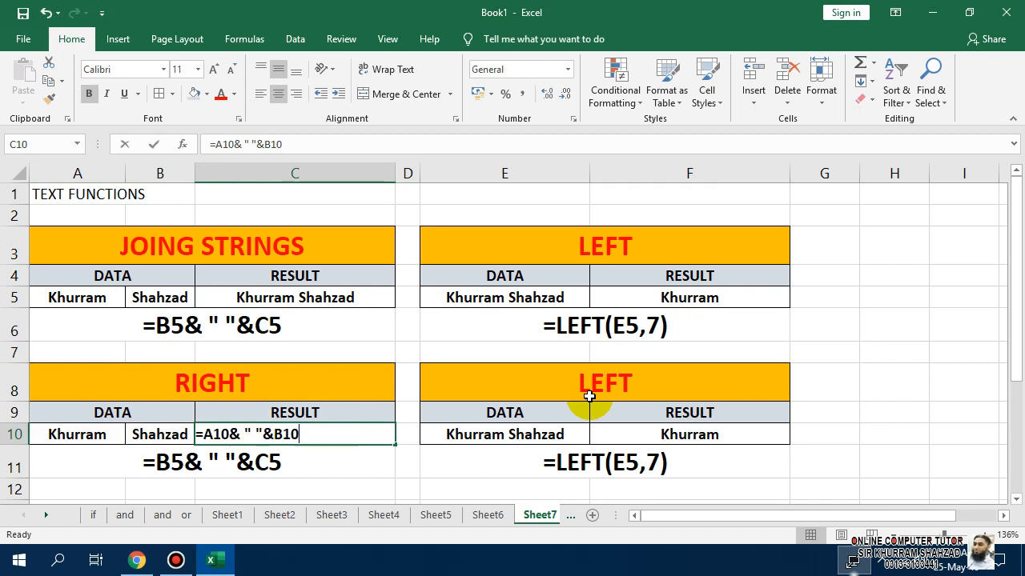
key(Escape)
text(=RIGHT)
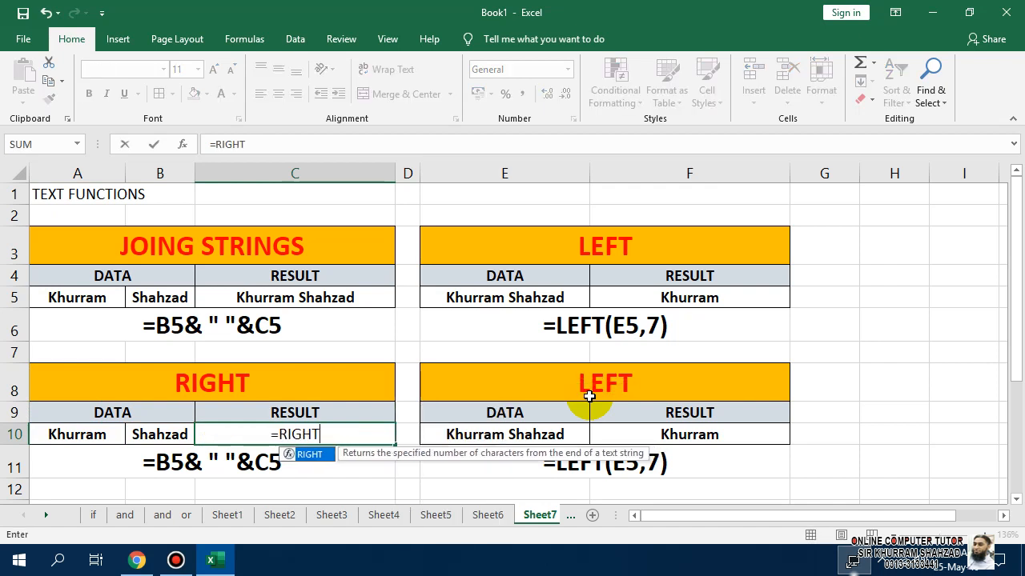
text(()
key(Left)
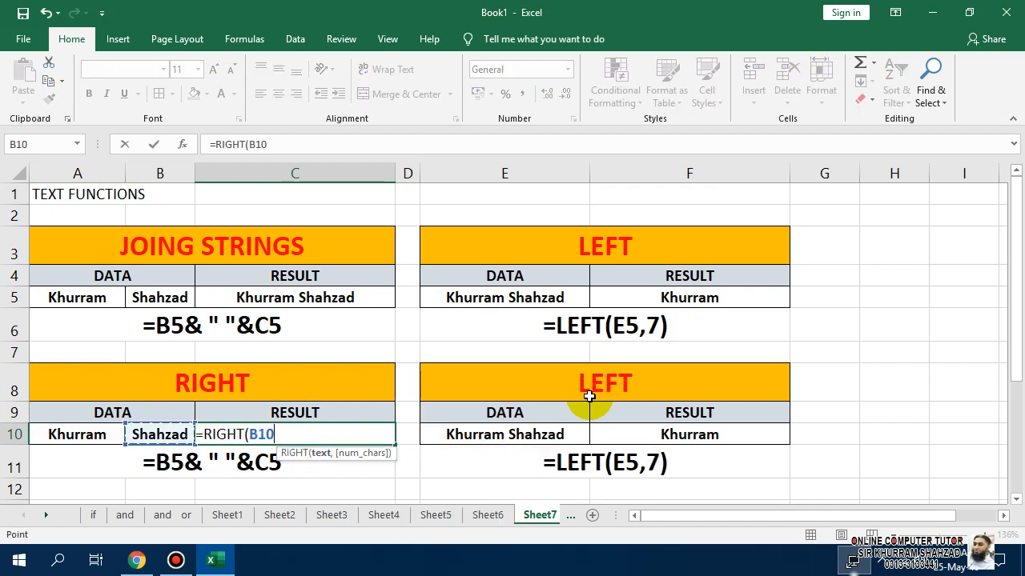
key(Left)
key(Escape)
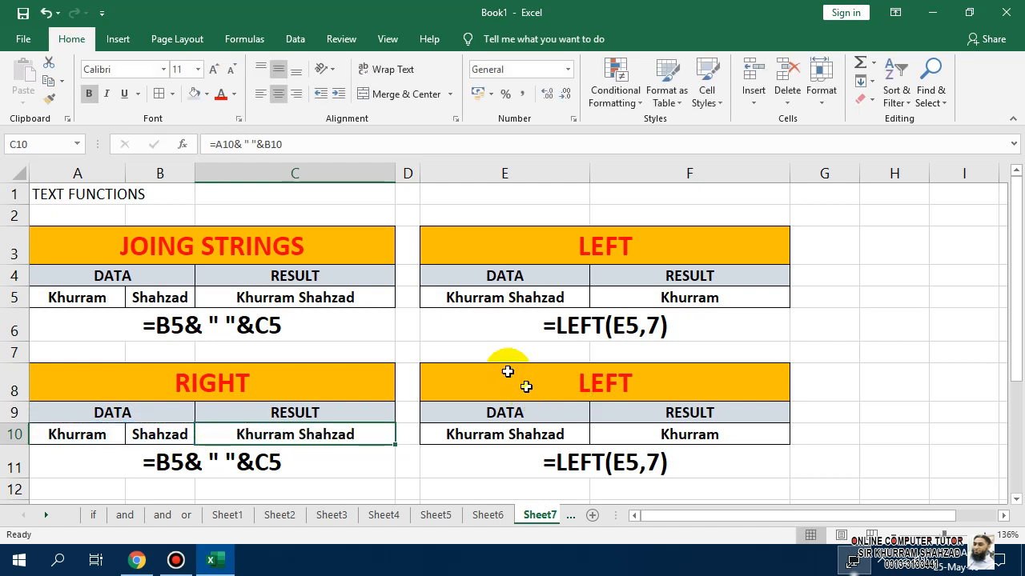
Copy the full name from E5 of the LEFT table into A10 of the RIGHT table
click(489, 289)
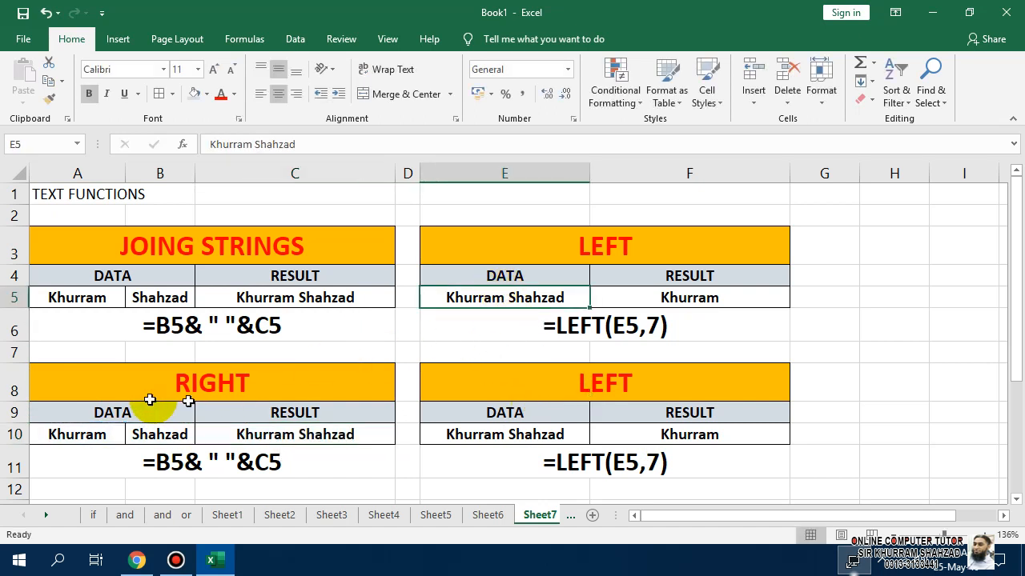
key(ctrl+c)
click(82, 448)
click(83, 433)
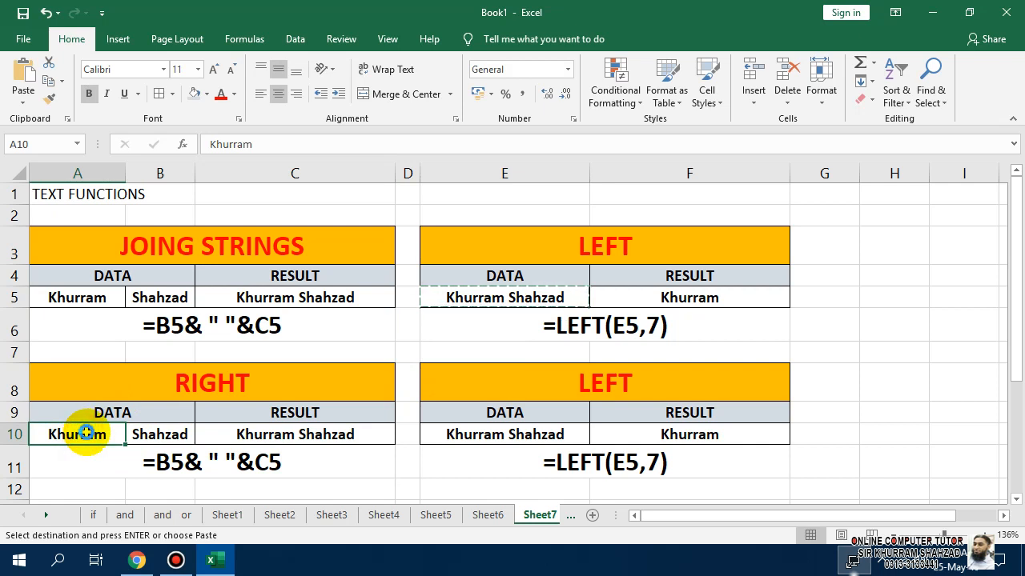
key(ctrl+v)
Clear the last name in B10 and merge and center A10:B10 into one data cell
drag(160, 435, 103, 434)
click(153, 437)
key(Delete)
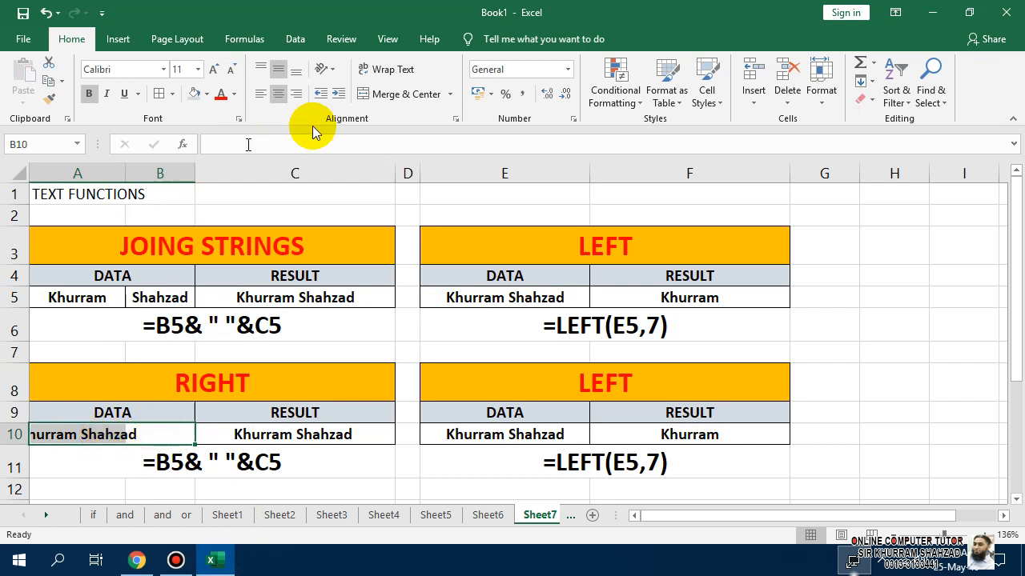
click(389, 95)
Replace the result in C10 of the RIGHT table with the formula =RIGHT(A10,5)
click(318, 436)
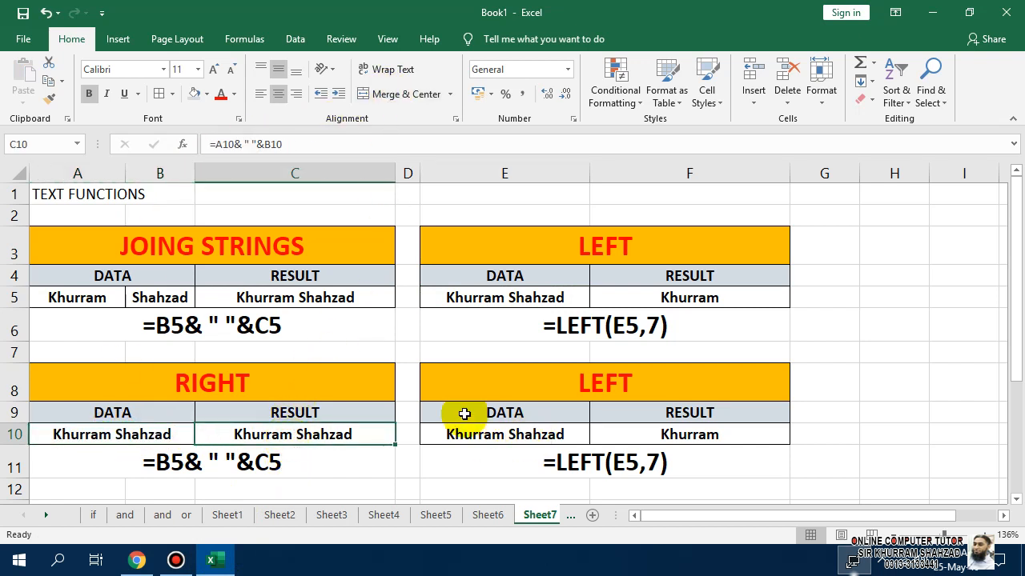
key(Delete)
text(=rIGHT)
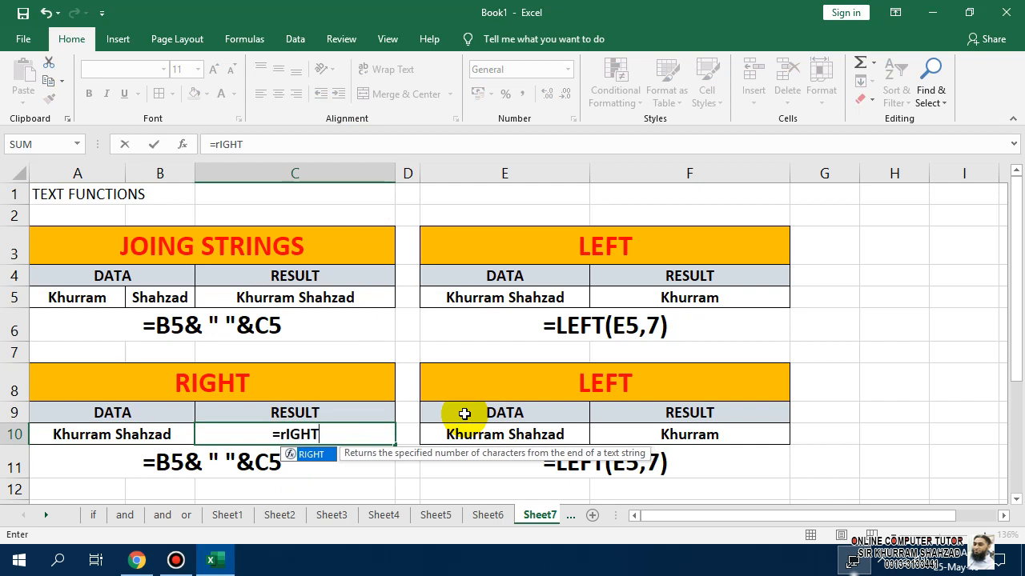
key(Tab)
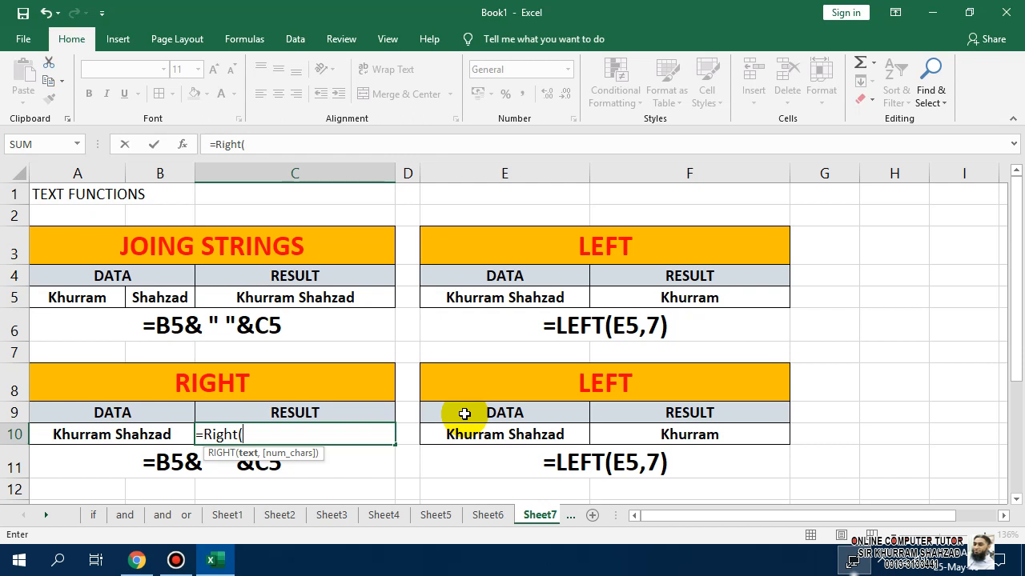
key(Left)
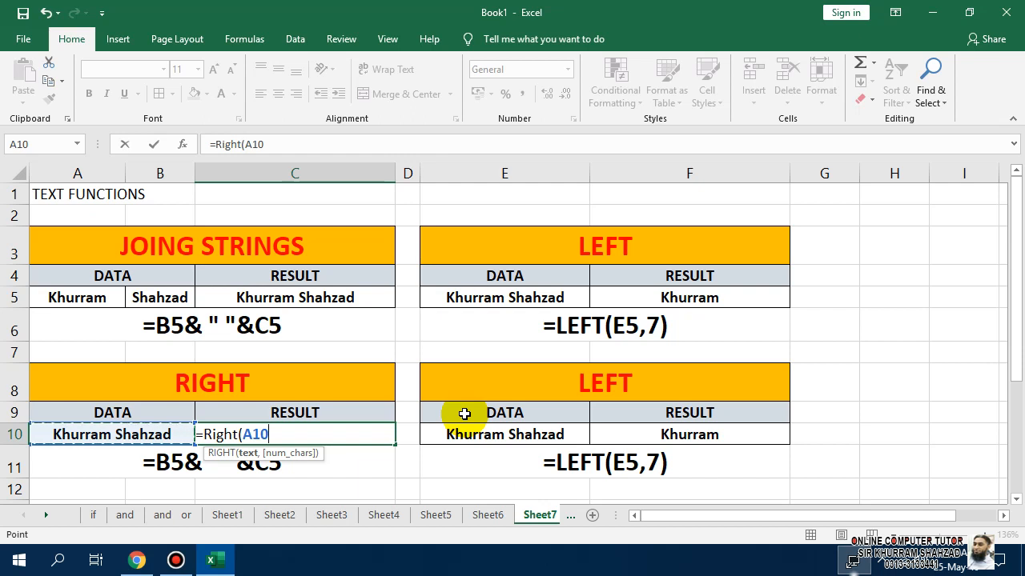
text(,5)
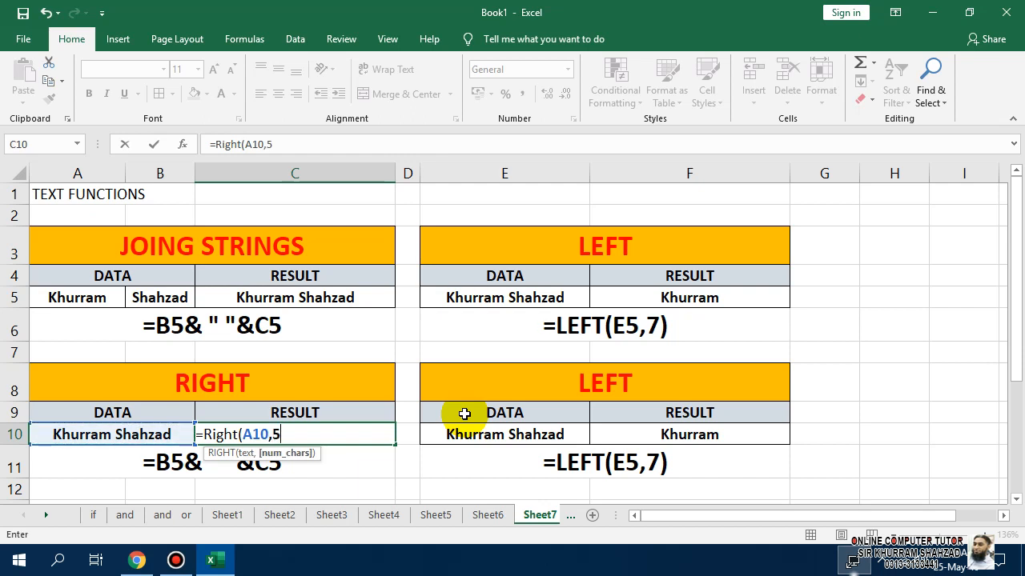
text())
key(Return)
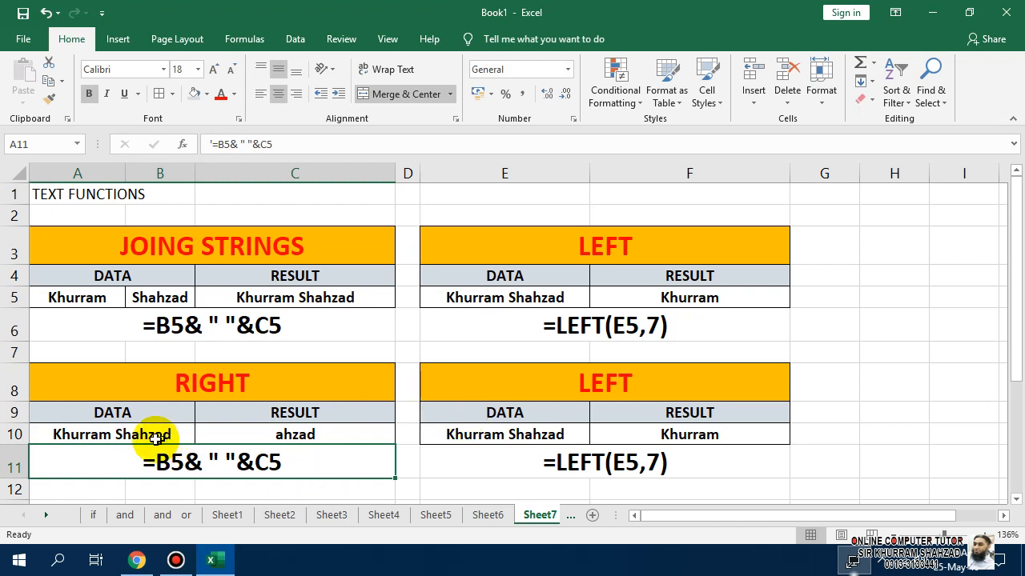
Change the number of characters in the C10 RIGHT formula to 7
click(280, 431)
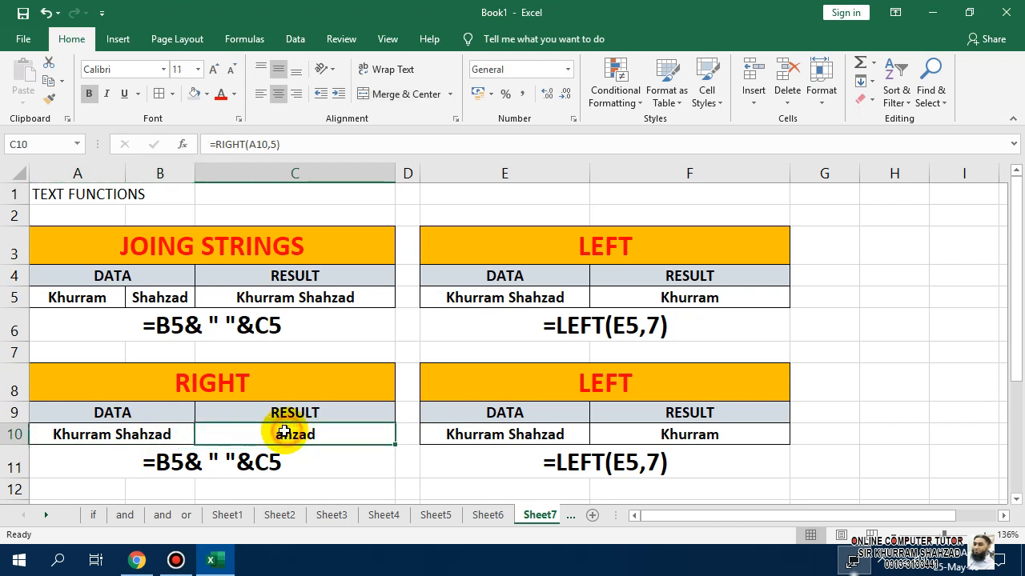
click(276, 467)
double_click(301, 431)
key(Left)
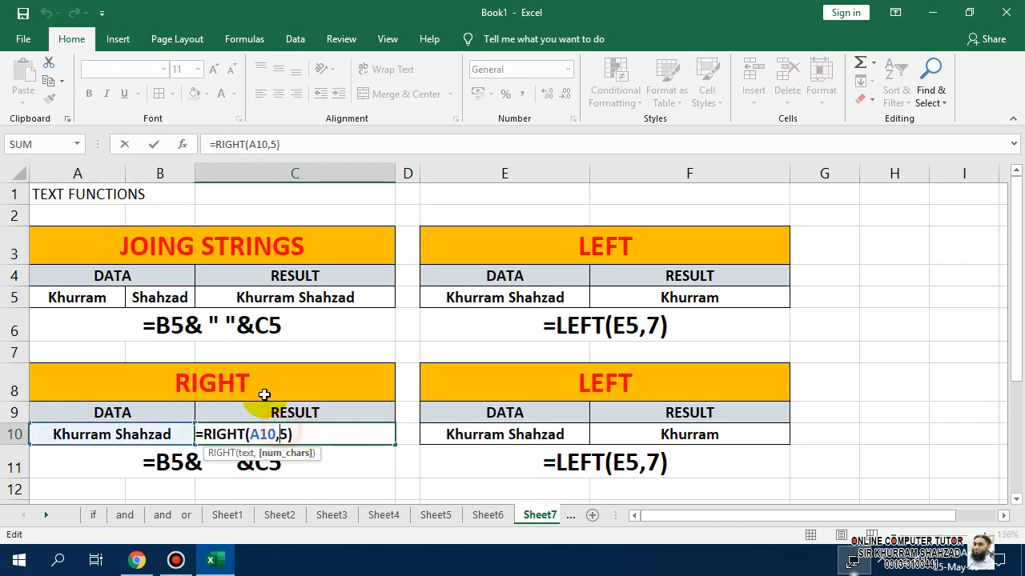
key(BackSpace)
text(7)
key(Return)
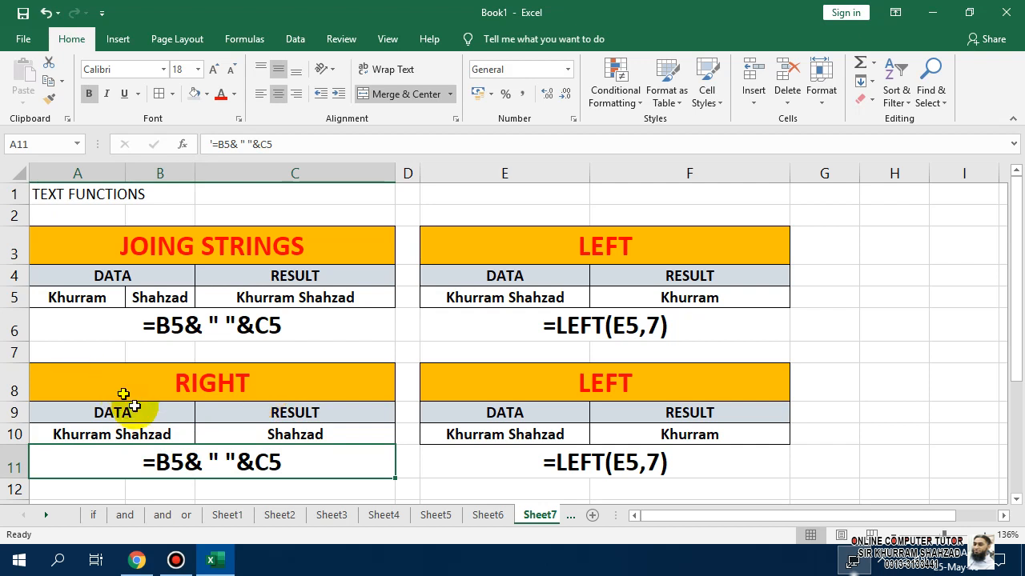
Copy the formula from C10 and enter it in A11 as visible text, =RIGHT(A10,7)
click(257, 428)
double_click(260, 430)
drag(305, 431, 153, 417)
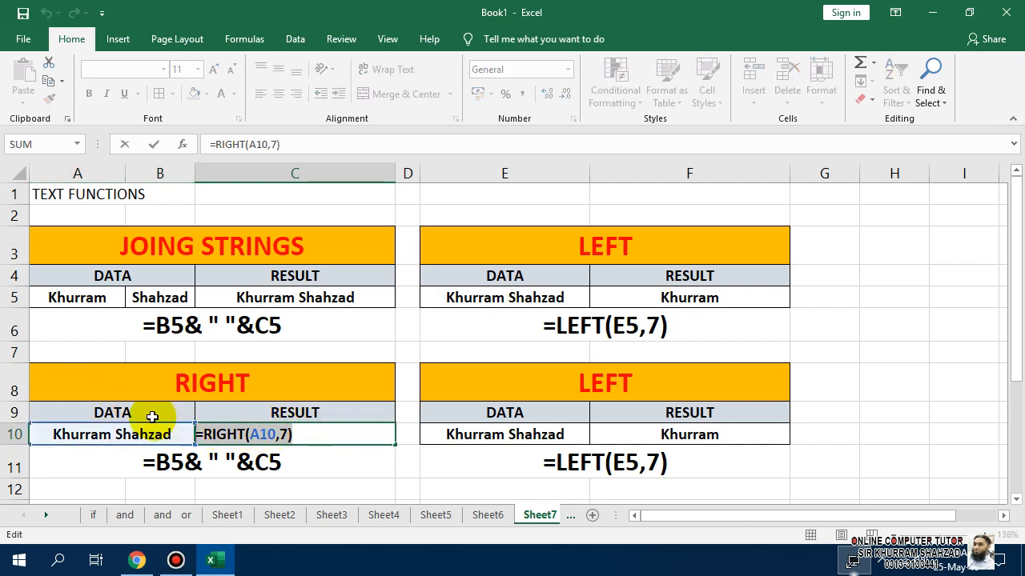
key(Return)
text('=RIGHT(A10,7))
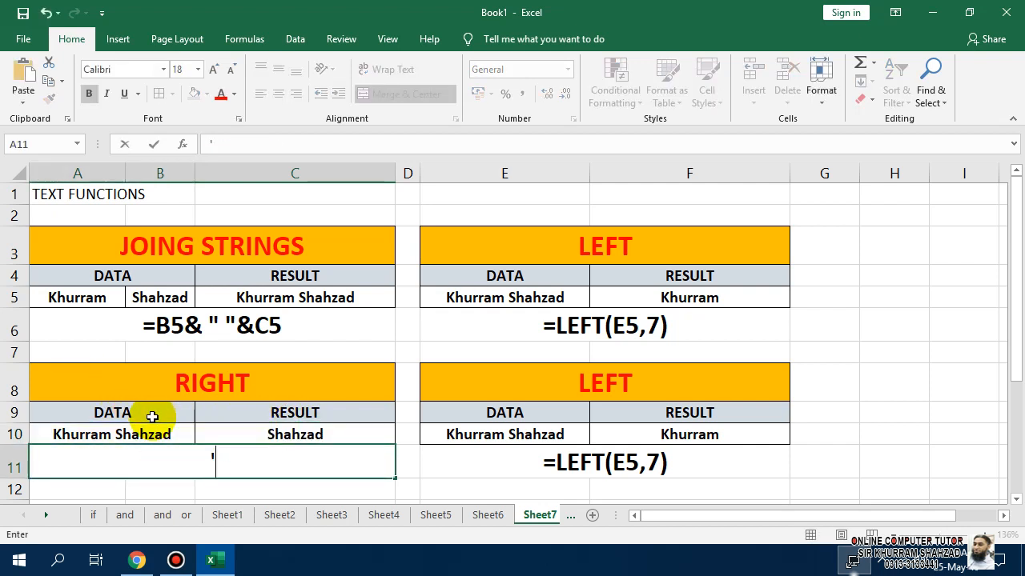
key(Return)
Change the title of the second pasted table in E8 to MID
key(Right)
key(Up)
key(Up)
key(Up)
key(Up)
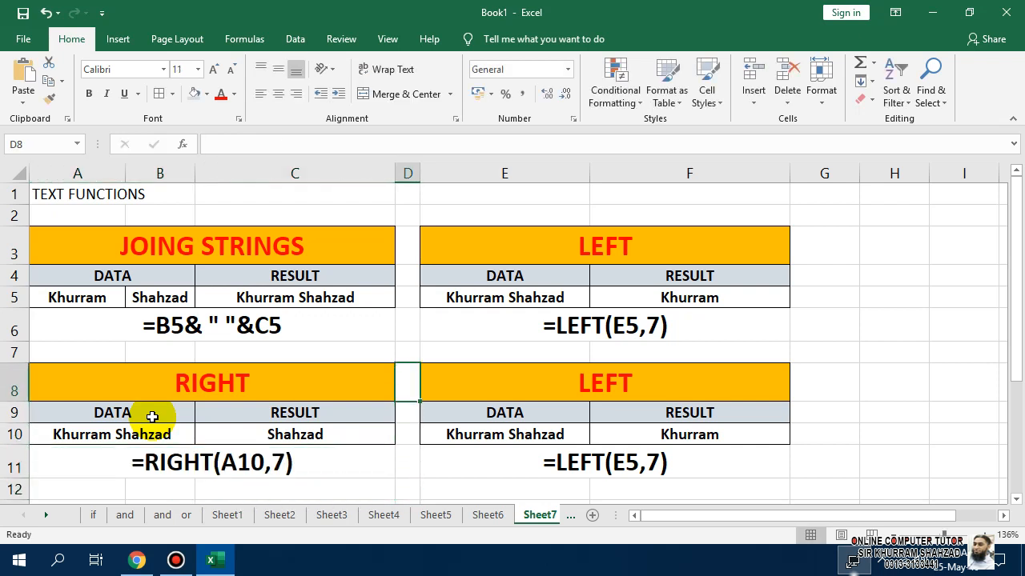
key(Right)
key(Up)
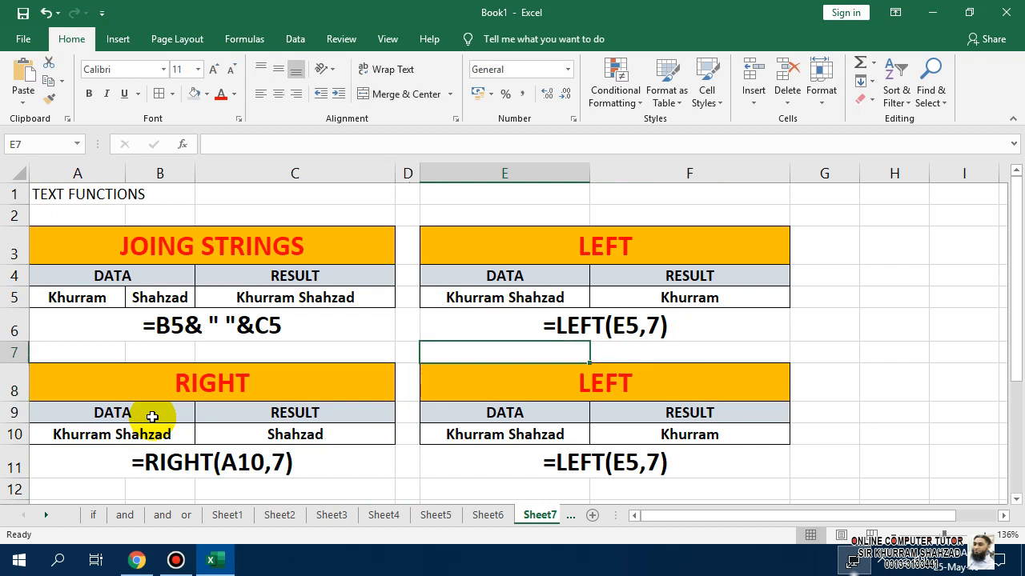
key(Down)
text(MID)
key(Return)
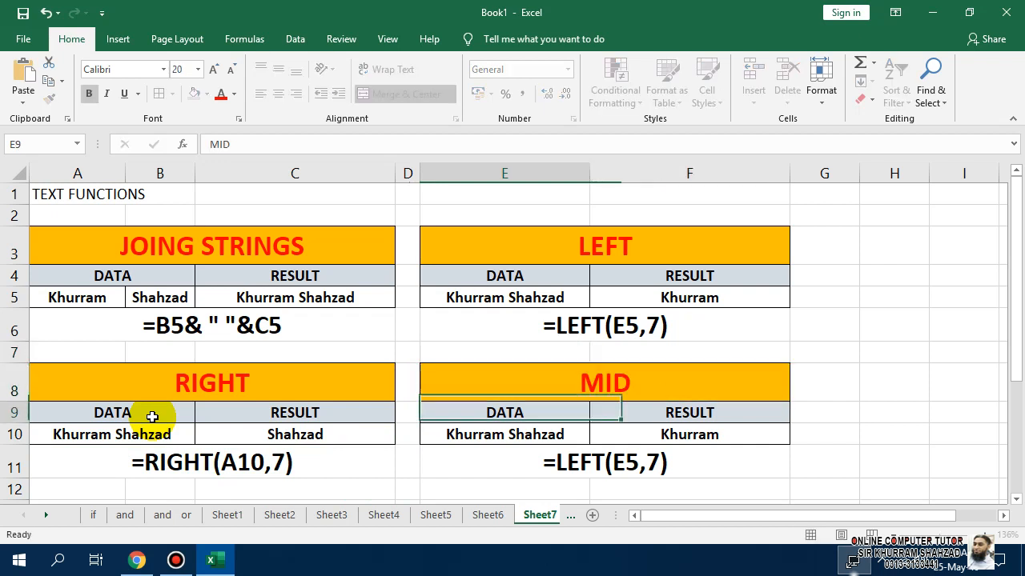
Replace the result in F10 of the MID table with the formula =MID(E10,7,4)
key(Down)
key(Right)
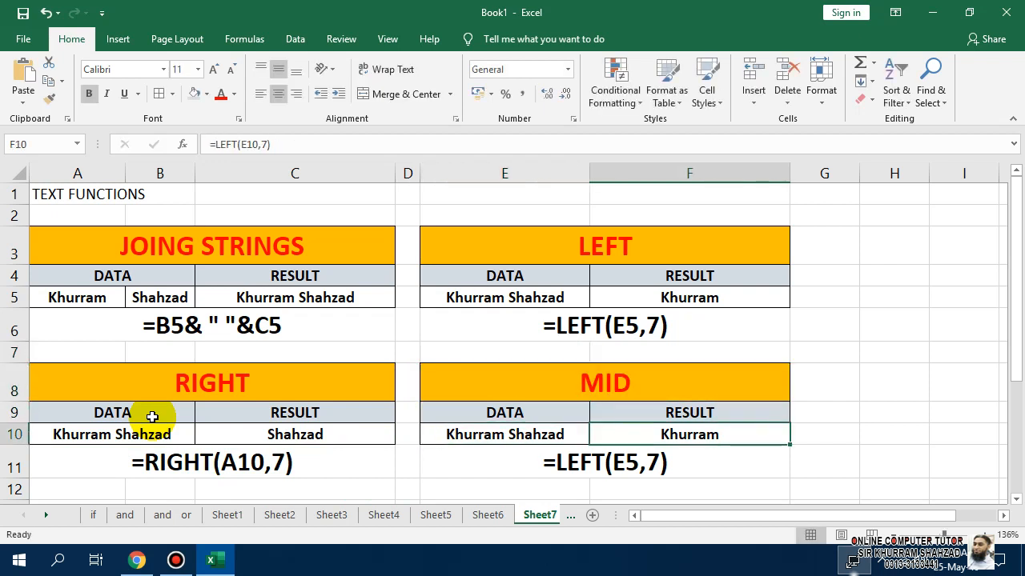
key(Delete)
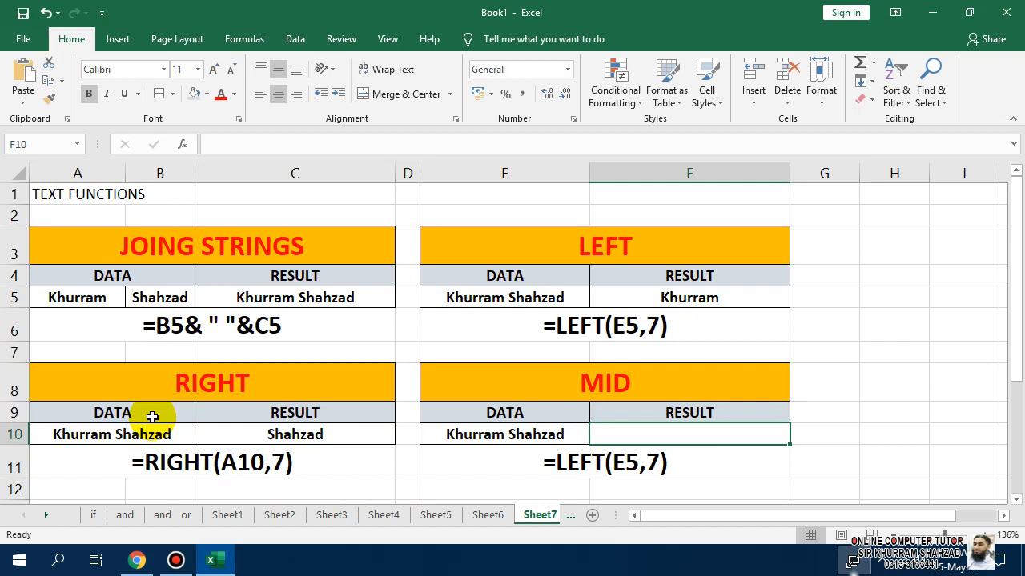
text(=MID)
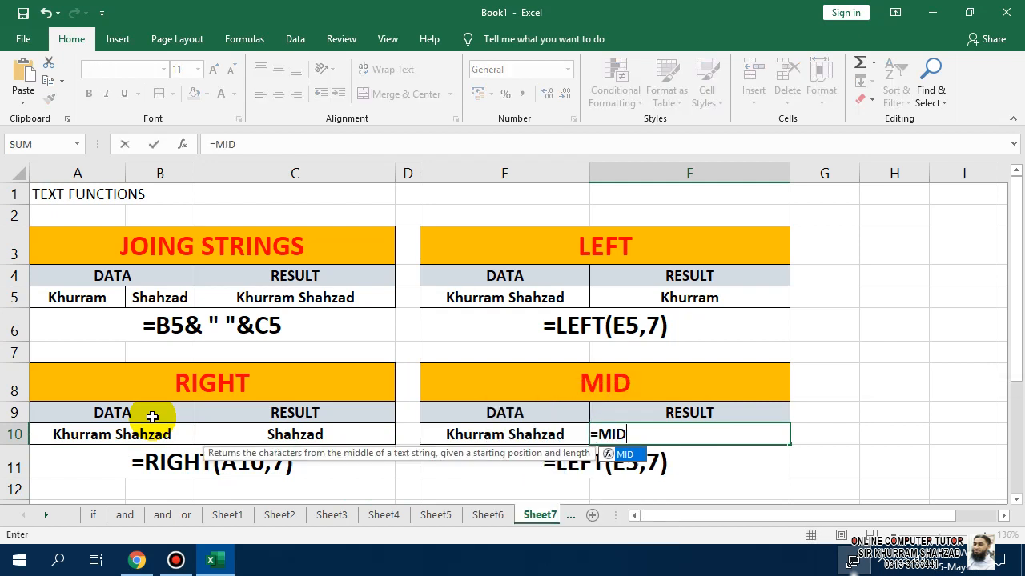
text(()
key(Left)
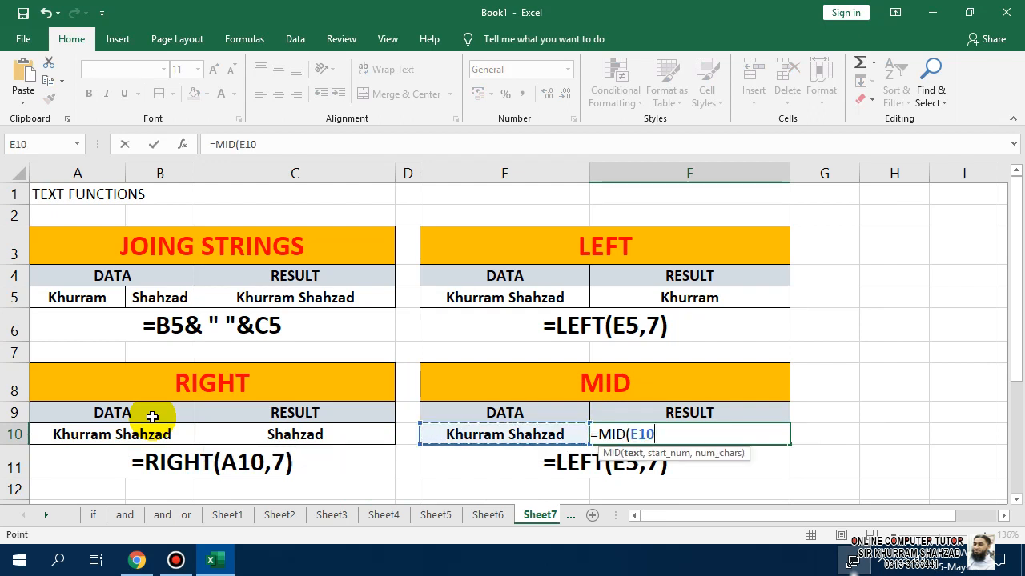
text(,)
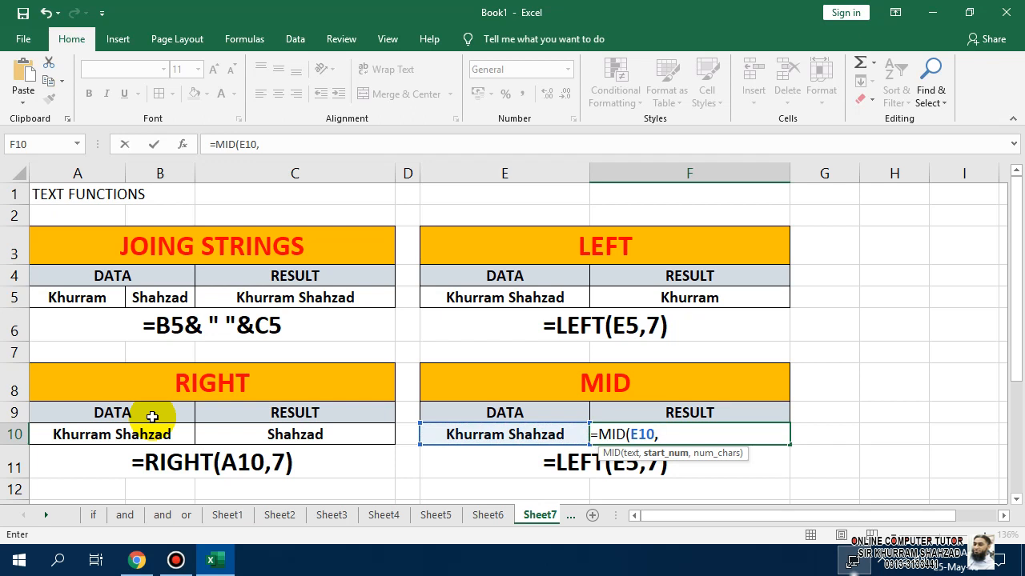
text(7,)
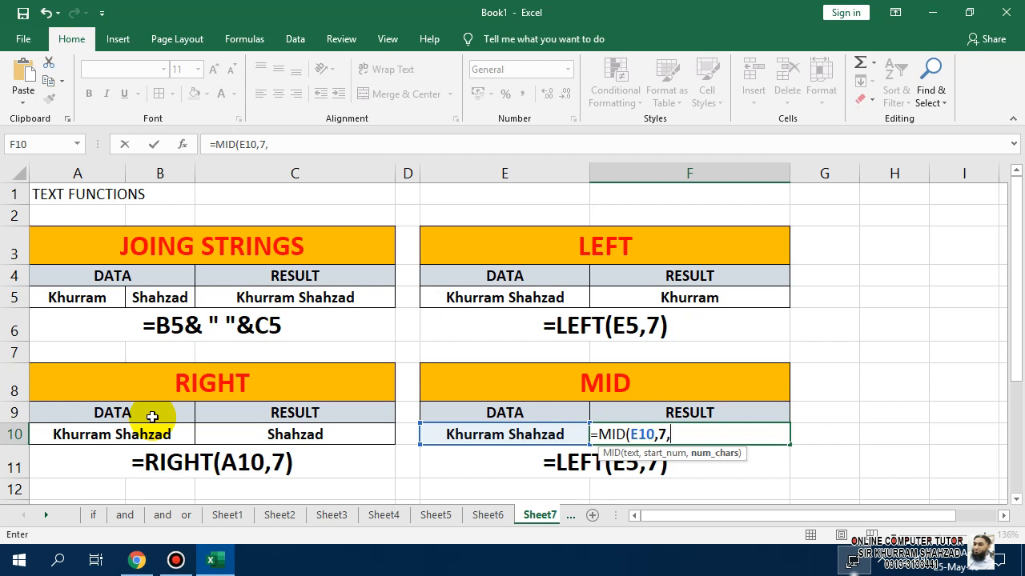
text(4))
key(Return)
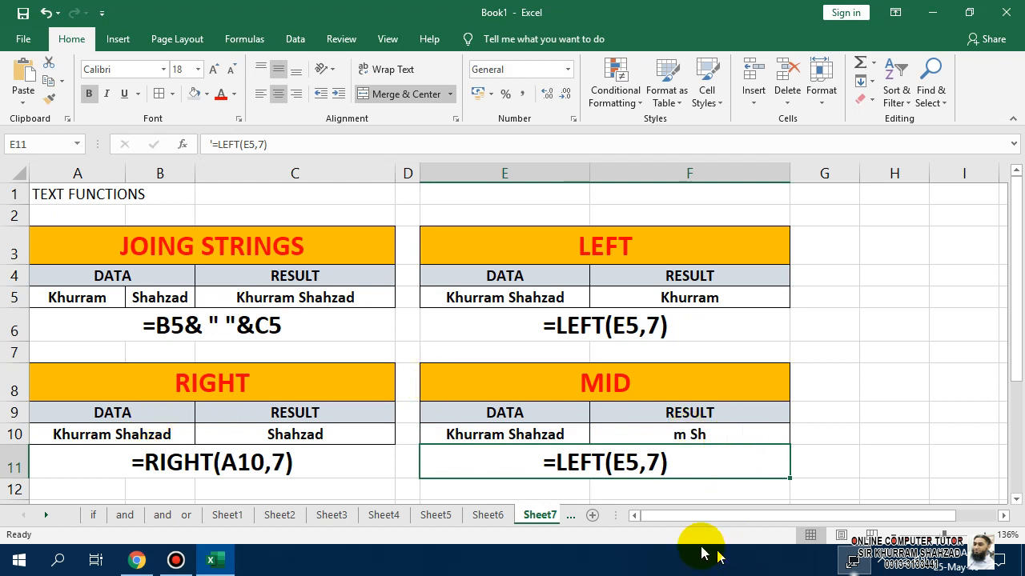
Examine the start position argument of the MID formula in F10 against the full name in E10
double_click(695, 466)
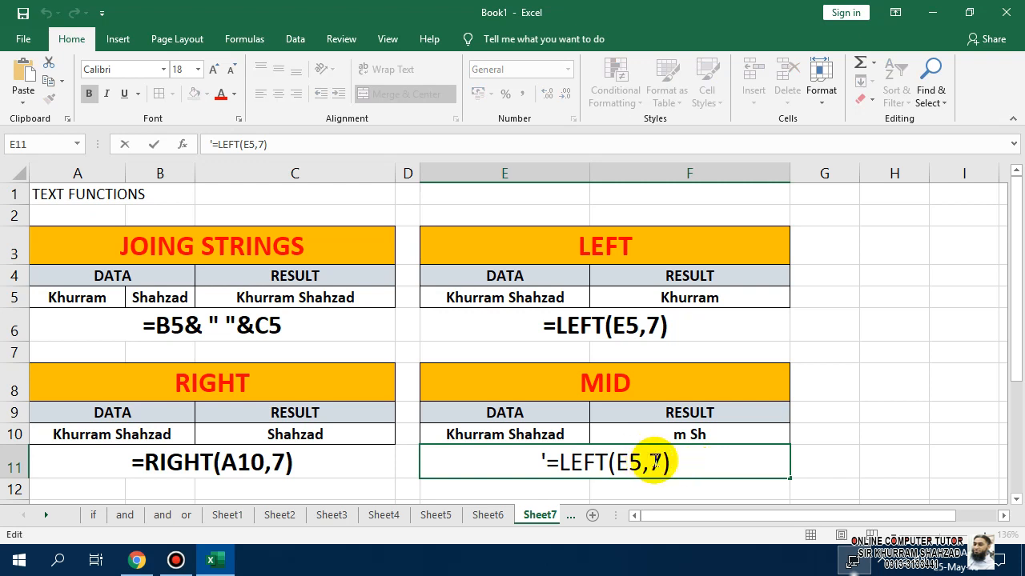
click(693, 439)
double_click(695, 437)
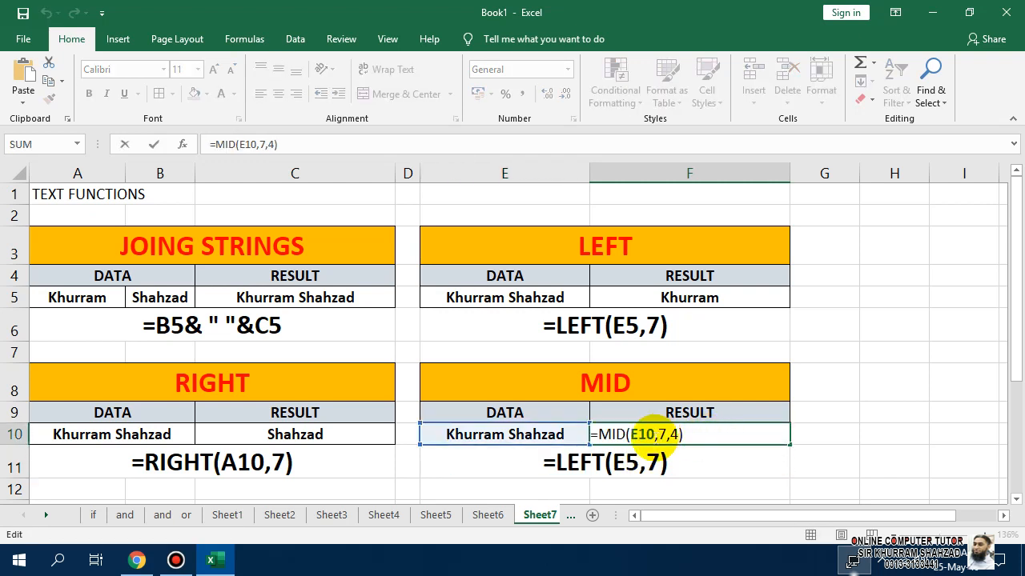
drag(657, 437, 667, 438)
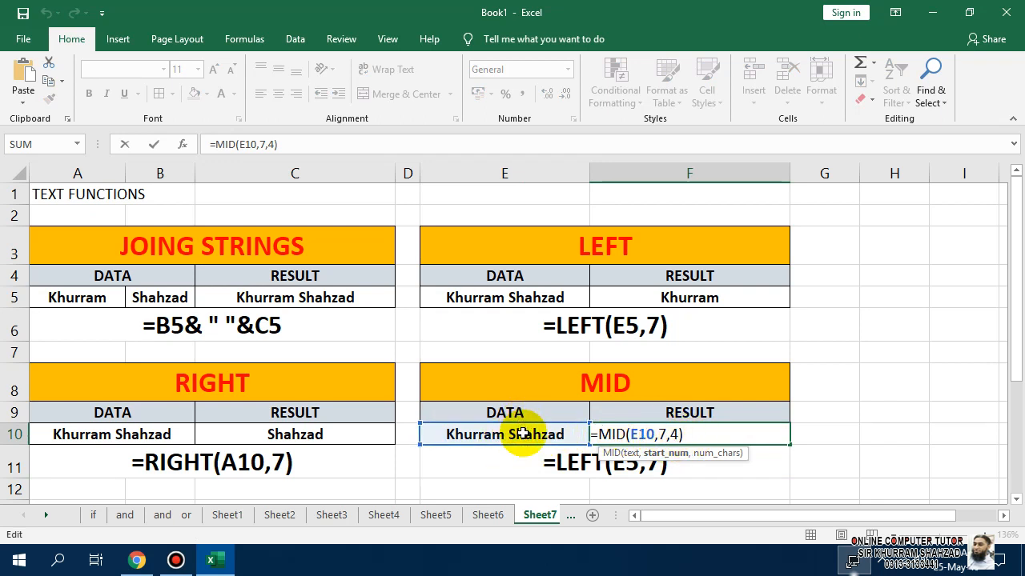
key(Escape)
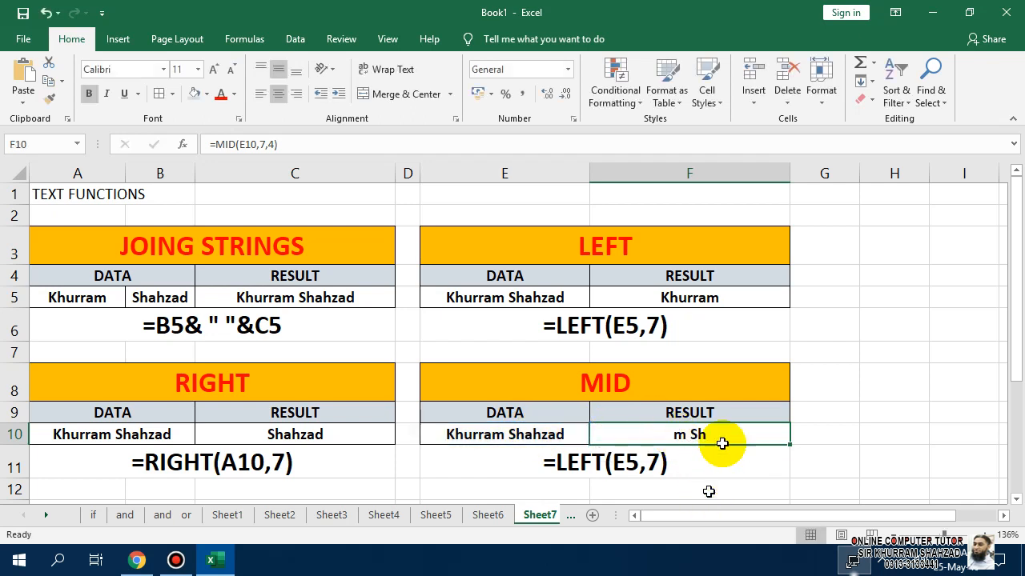
click(498, 445)
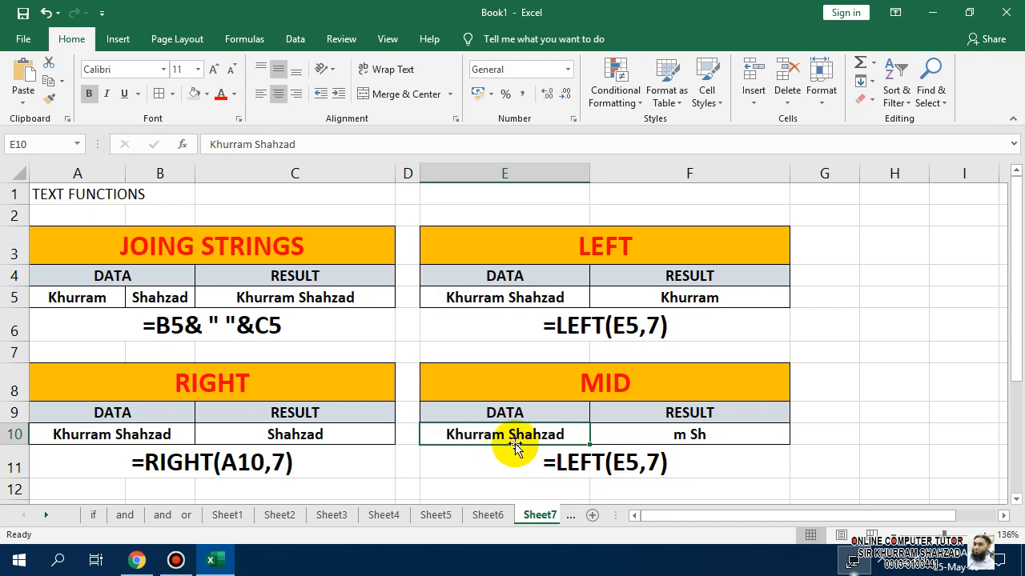
Change the number of characters in the F10 MID formula to 6
double_click(676, 434)
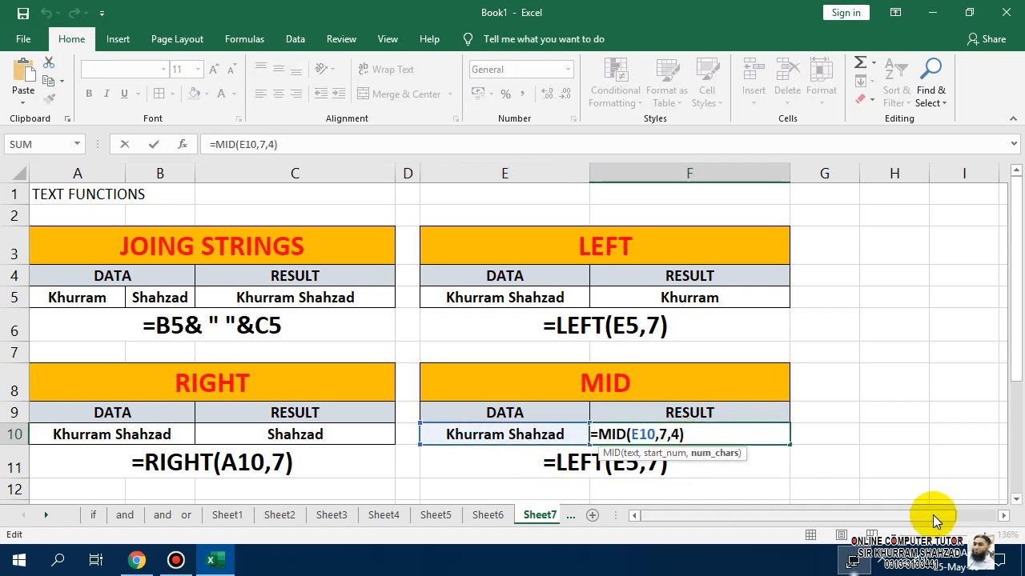
key(BackSpace)
text(6)
key(Return)
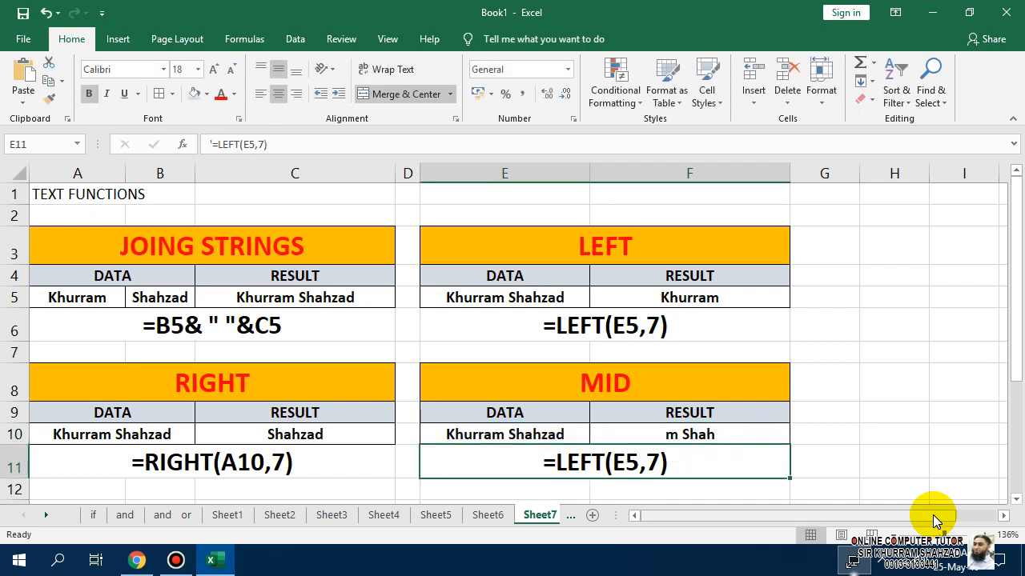
Copy the formula from F10 and enter it in E11 as visible text, =MID(E10,7,6)
key(Up)
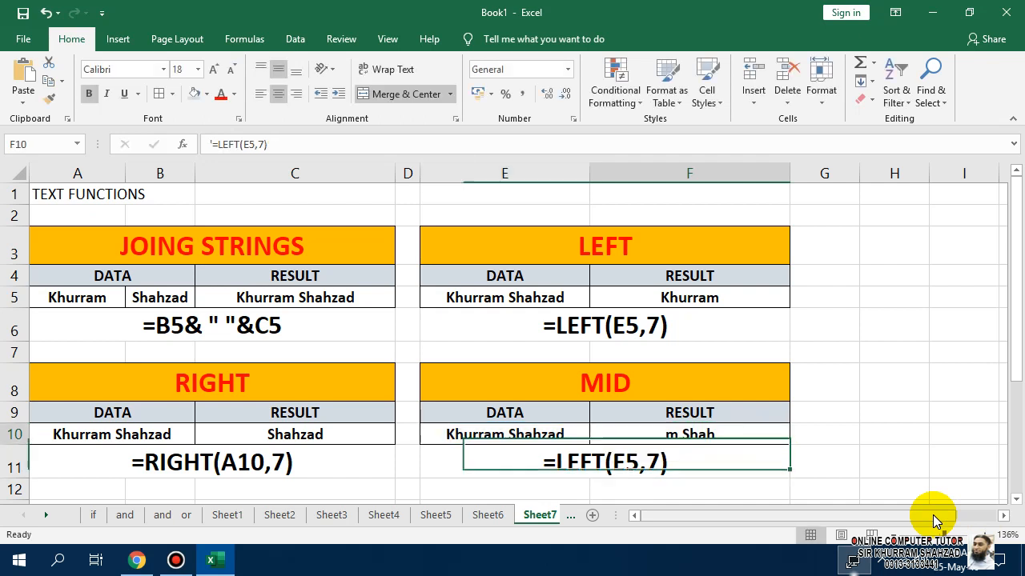
key(F2)
key(shift+Left)
key(shift+Left)
key(shift+Left)
key(shift+Left)
key(shift+Left)
key(shift+Left)
key(shift+Left)
key(shift+Left)
key(shift+Left)
key(shift+Left)
key(shift+Left)
key(shift+Left)
key(shift+Left)
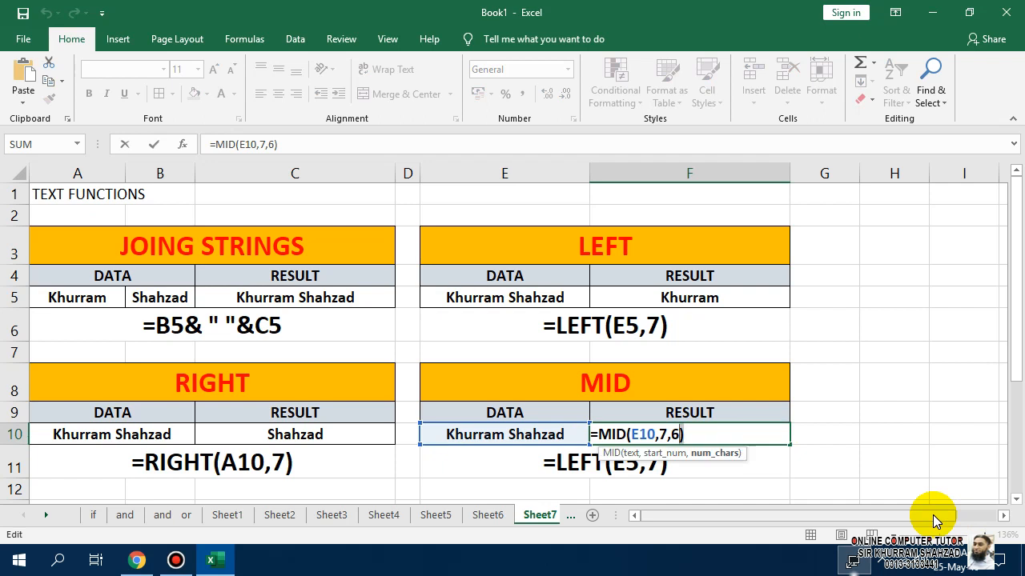
key(ctrl+c)
key(Return)
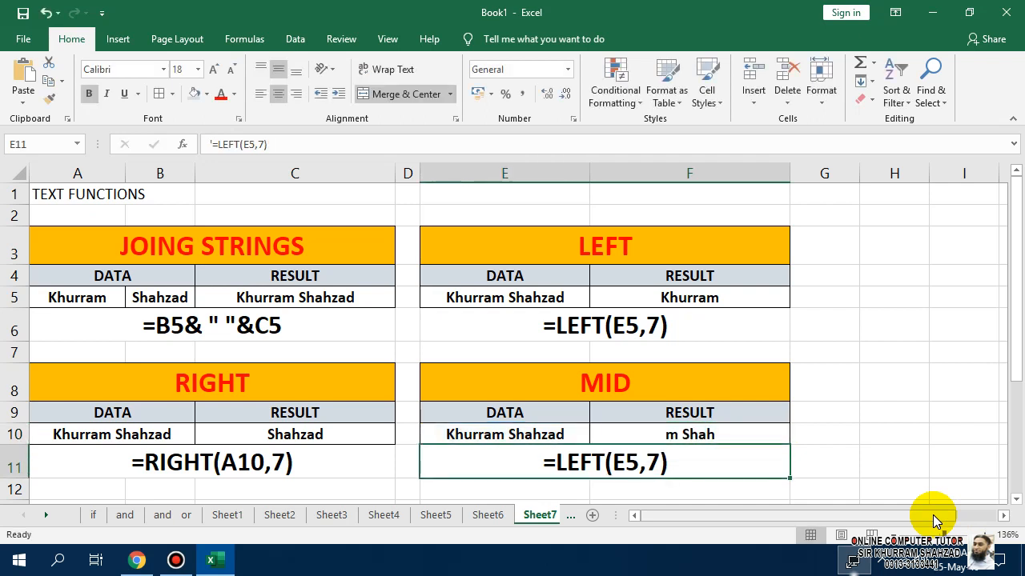
key(ctrl+v)
key(Escape)
key(BackSpace)
key(ctrl+v)
key(Return)
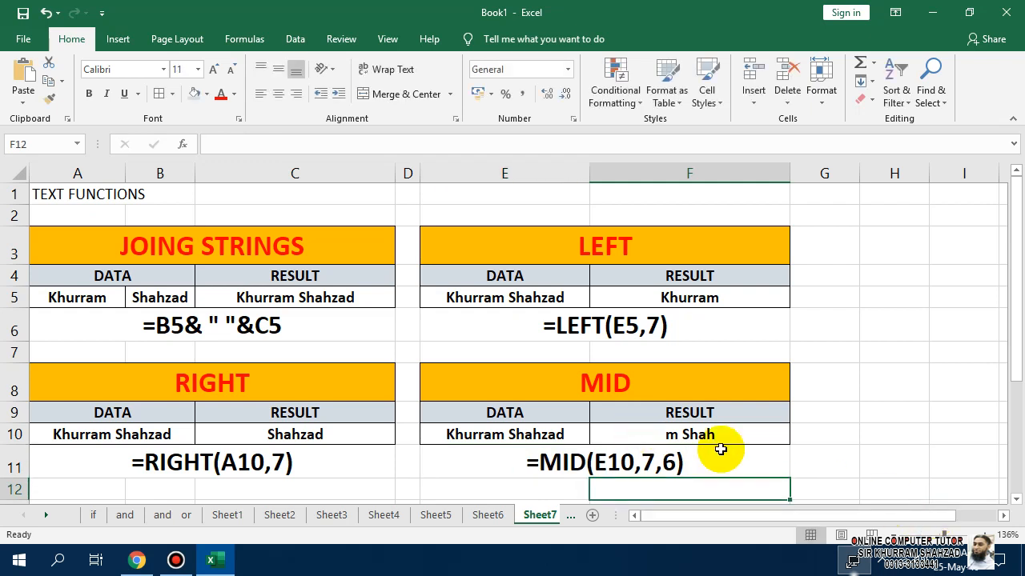
Copy the RIGHT and MID tables in A8:F11 and paste them at A13
scroll(709, 442, down, 1)
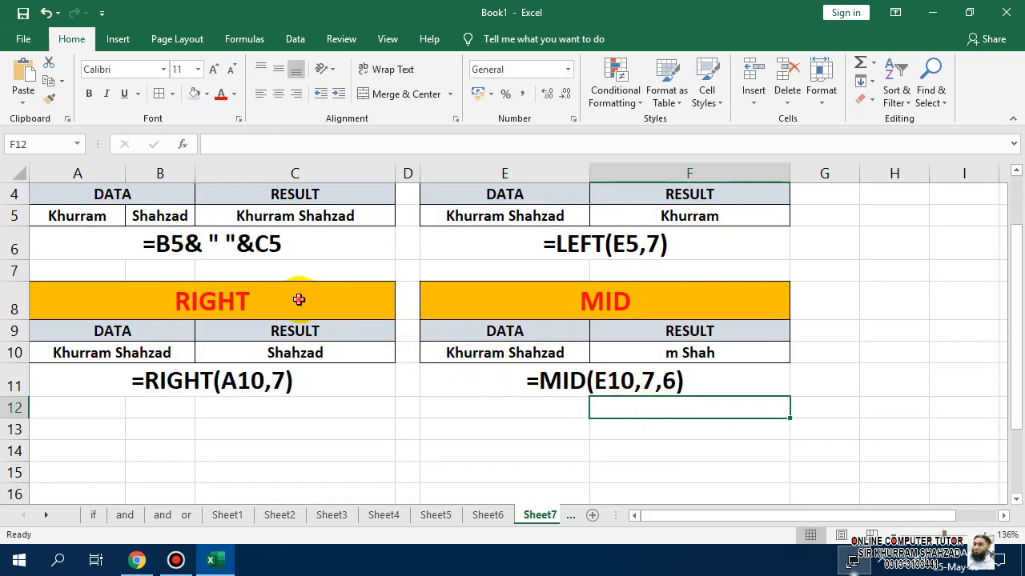
drag(297, 297, 656, 373)
key(ctrl+c)
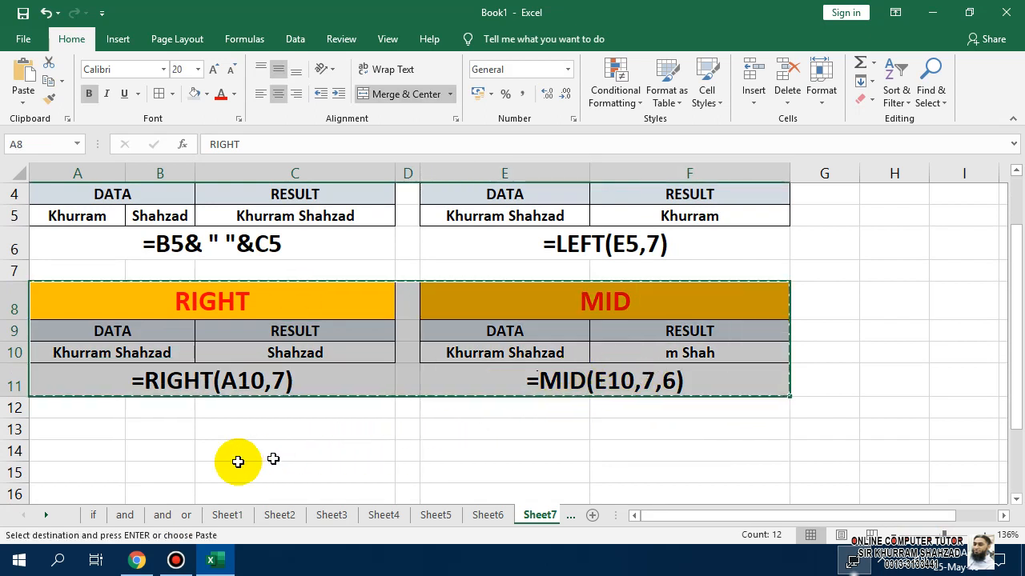
click(59, 432)
key(ctrl+v)
click(387, 424)
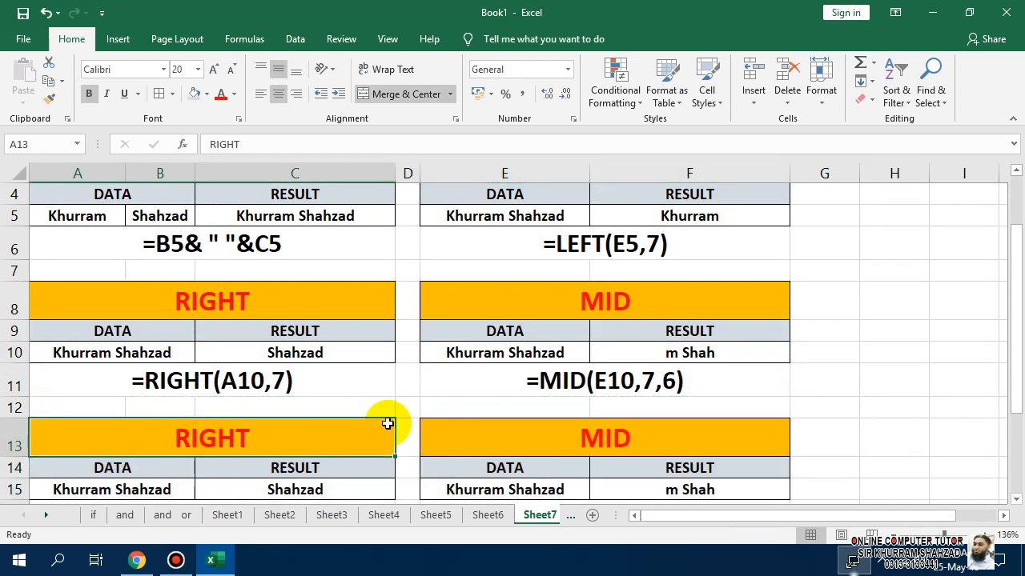
Replace the heading of the copied table in A13 with LEN
text(LEN)
key(Return)
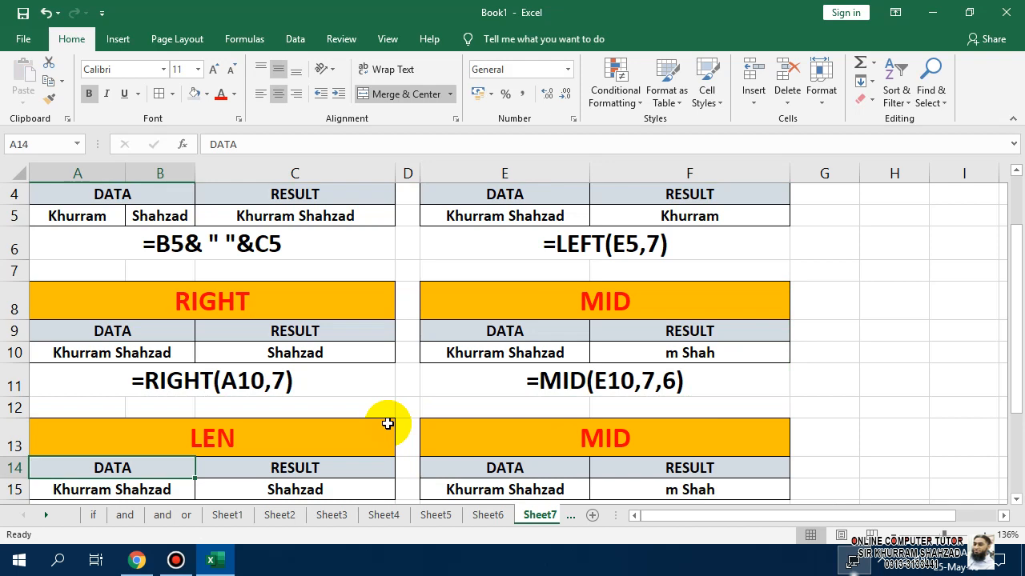
key(Down)
key(Down)
key(Down)
key(Down)
key(Up)
key(Up)
key(Up)
key(Up)
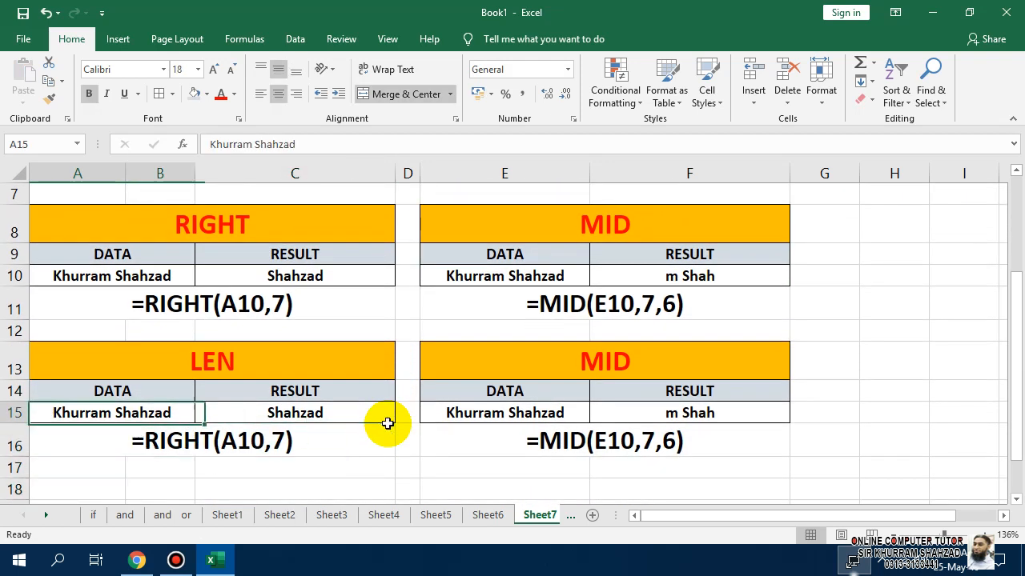
Clear the copied result in C15 and enter the formula =LEN(A15) there
key(Down)
key(Right)
key(Delete)
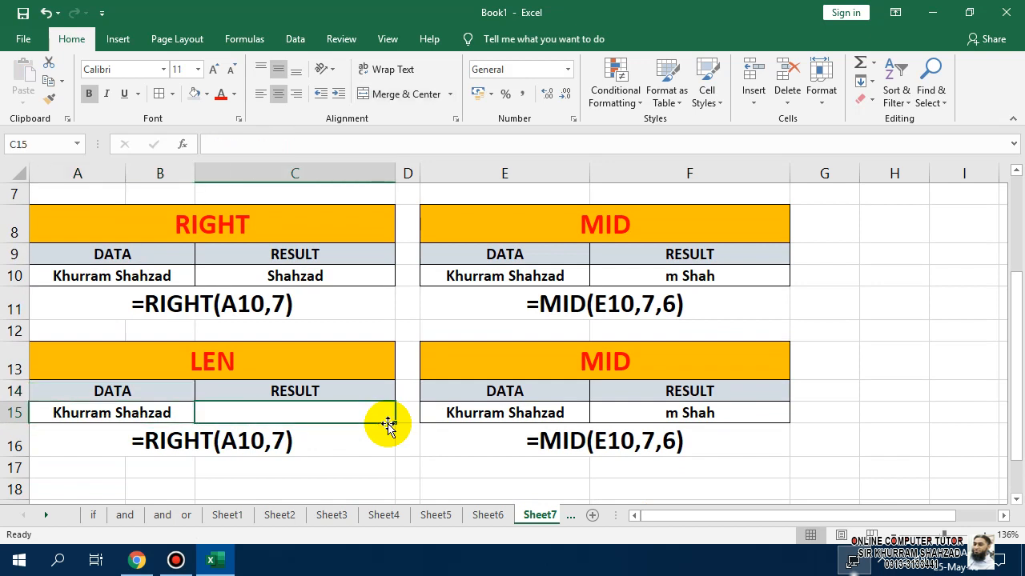
text(=LEN()
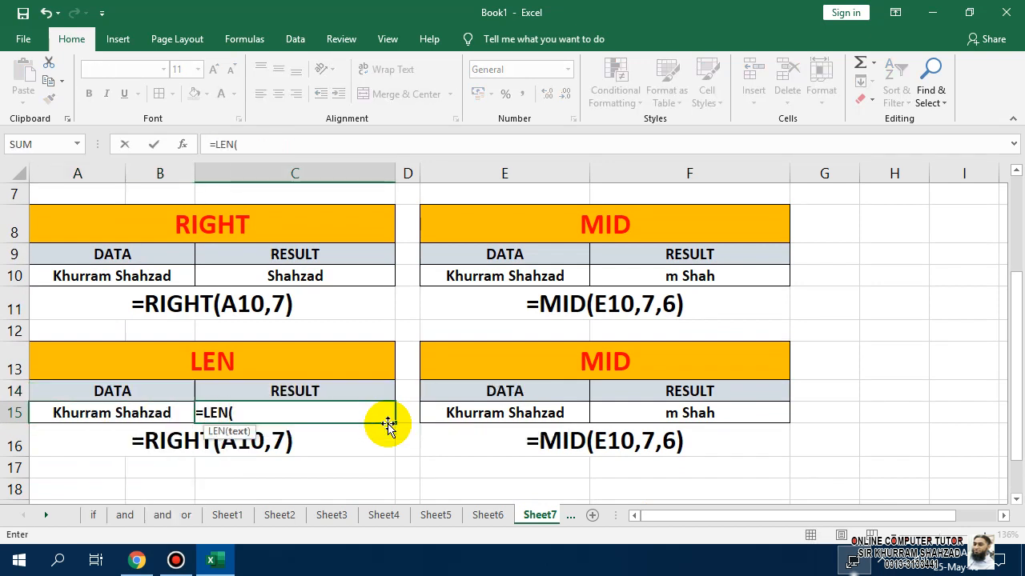
key(Left)
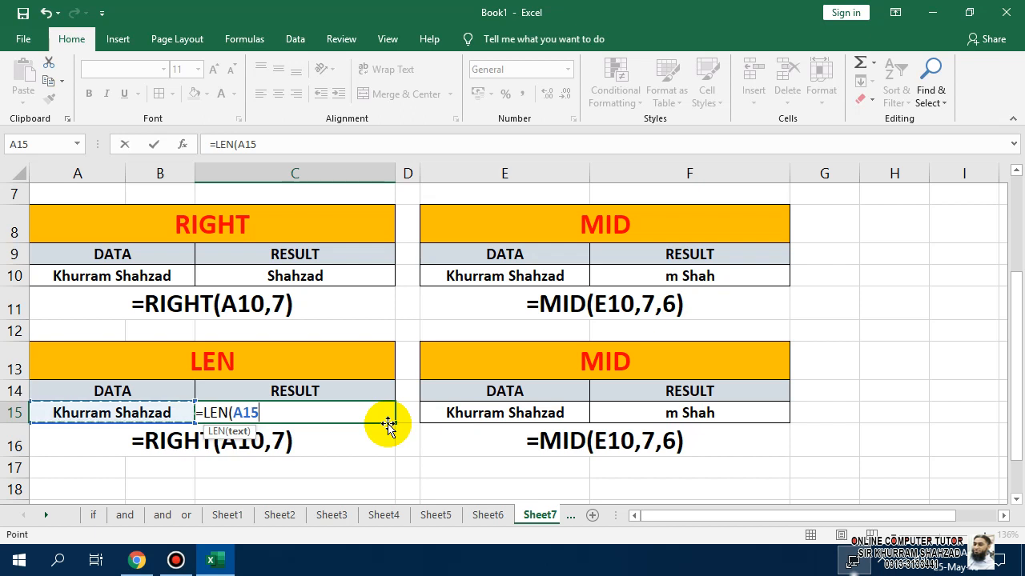
text())
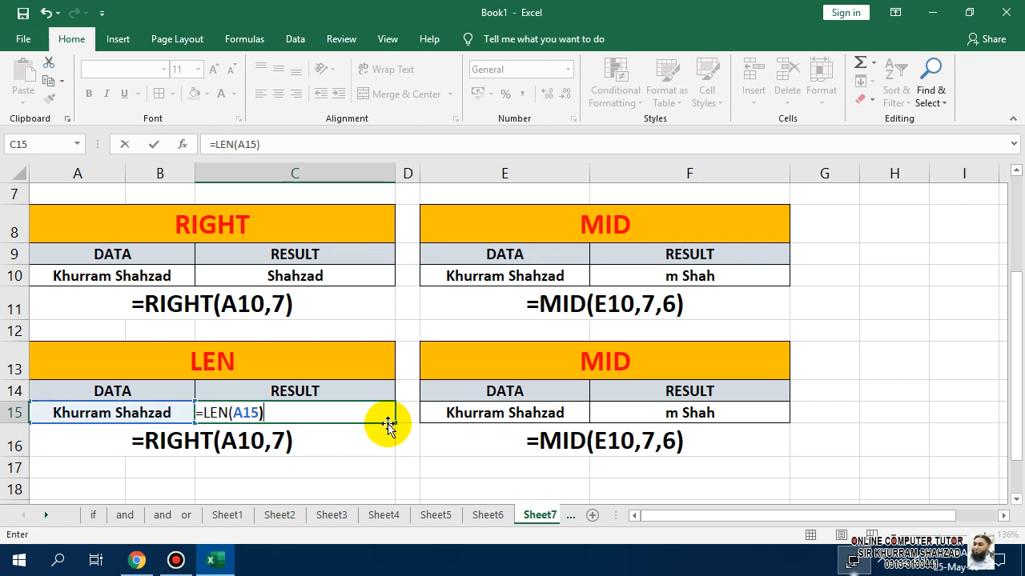
key(Return)
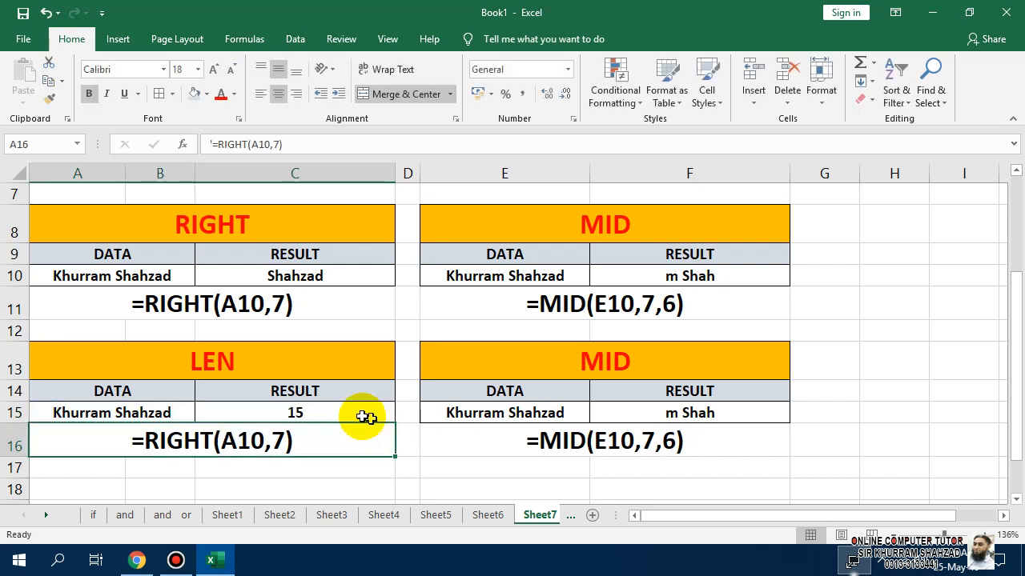
Copy the formula from C15 and enter it in A16 as visible text, =LEN(A15)
click(296, 410)
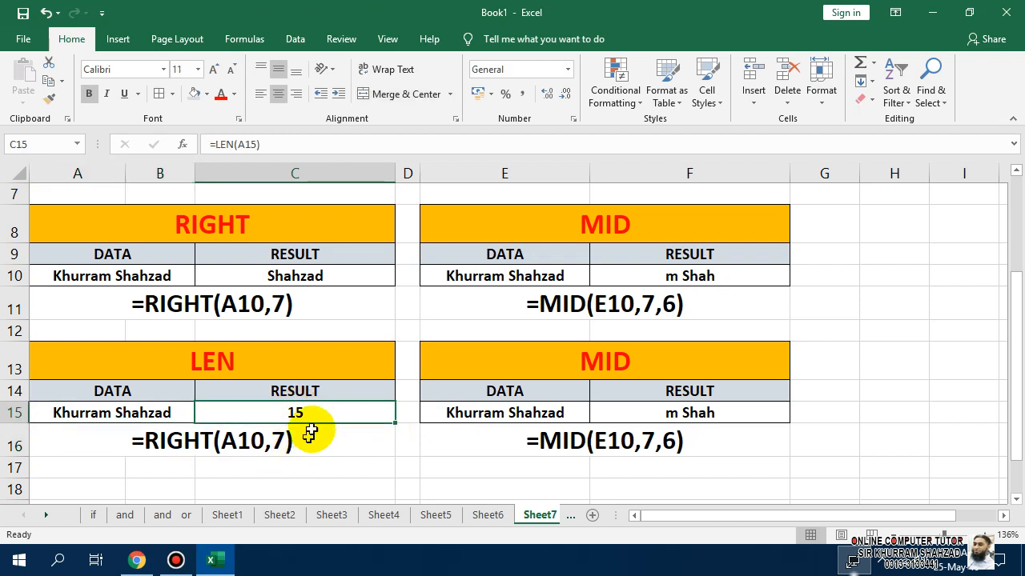
double_click(318, 415)
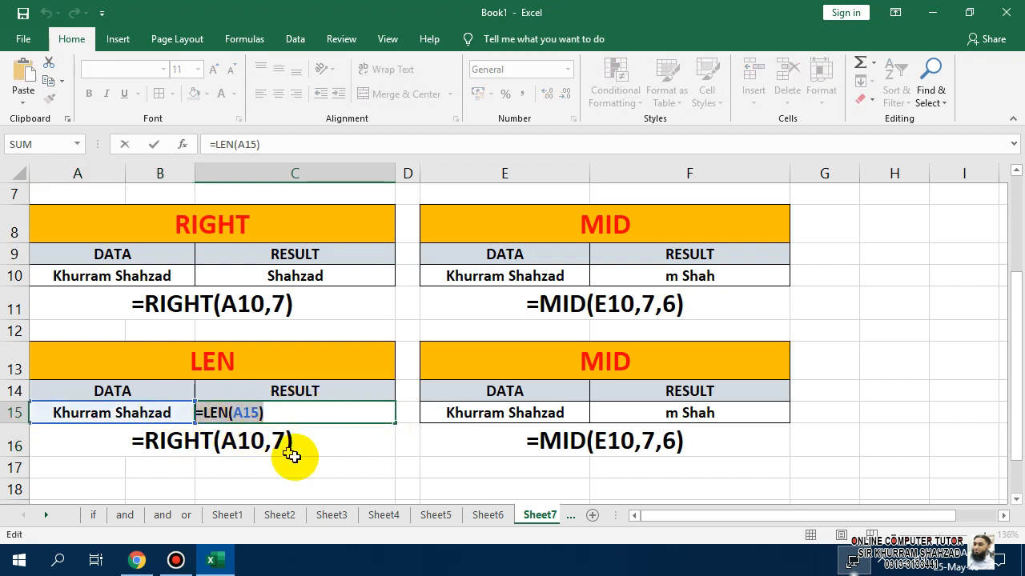
key(Return)
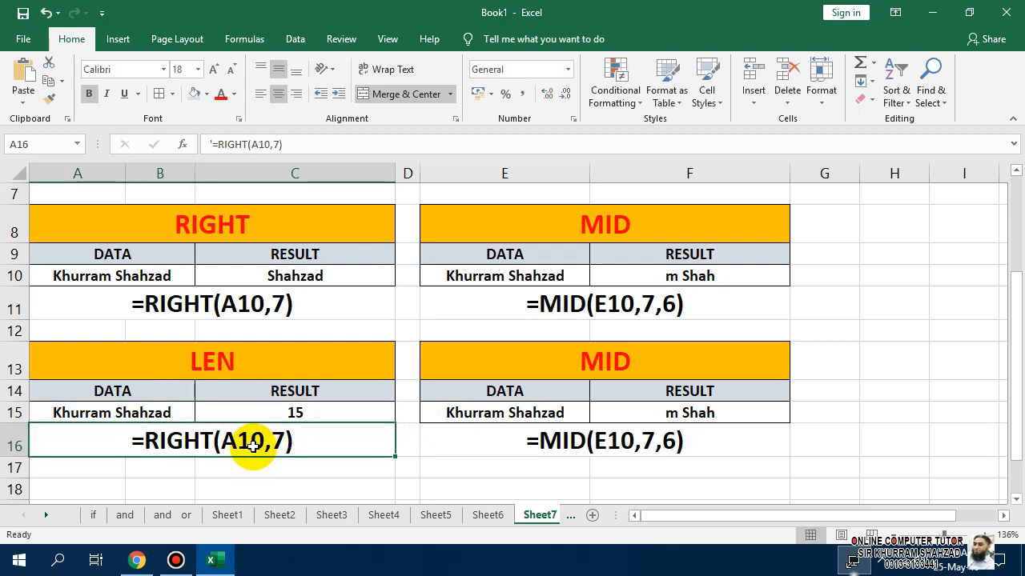
text(')
key(ctrl+v)
key(ctrl+Return)
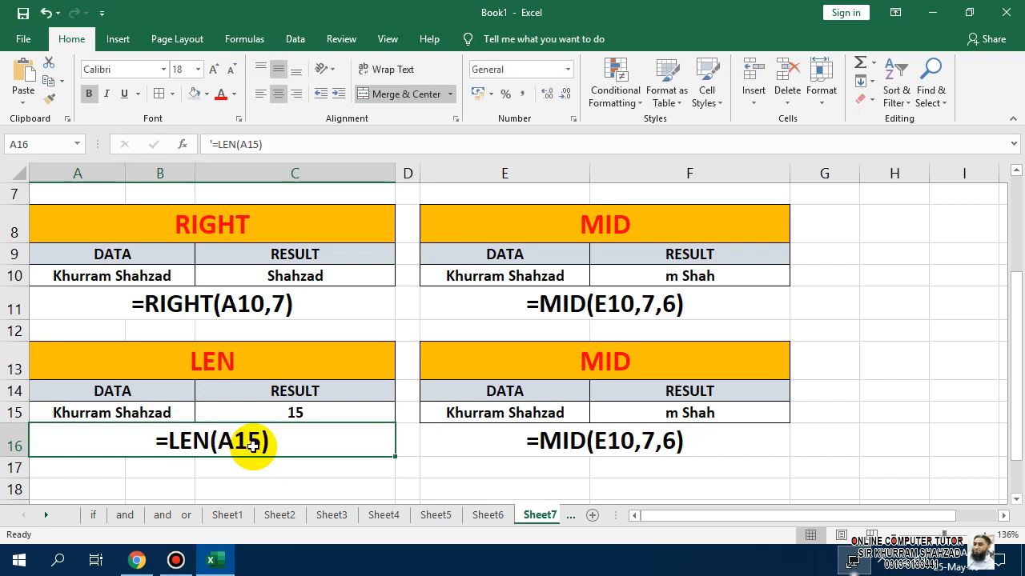
Replace the heading of the copied table in E13 with FIND
click(587, 344)
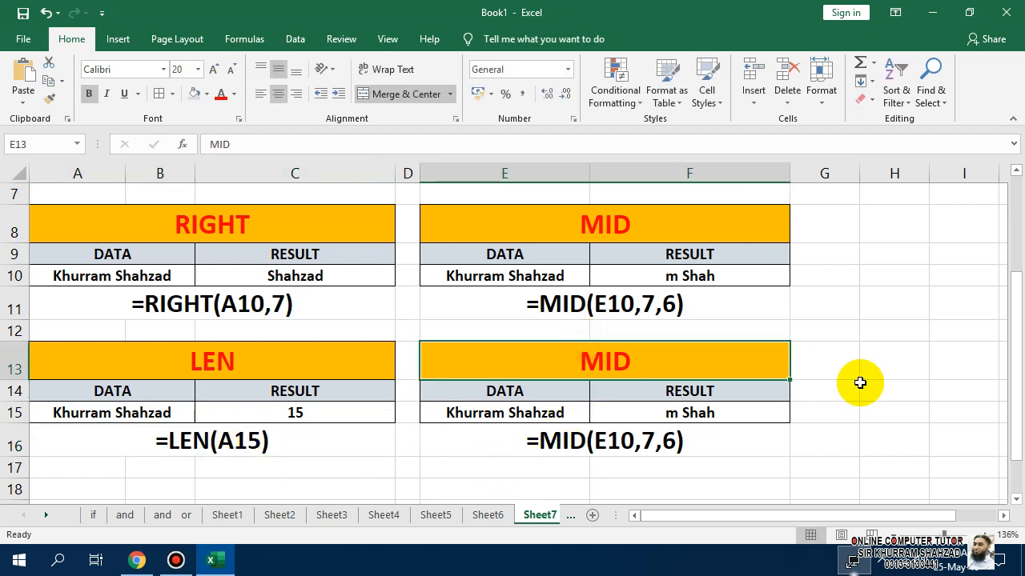
text(FIND)
key(Return)
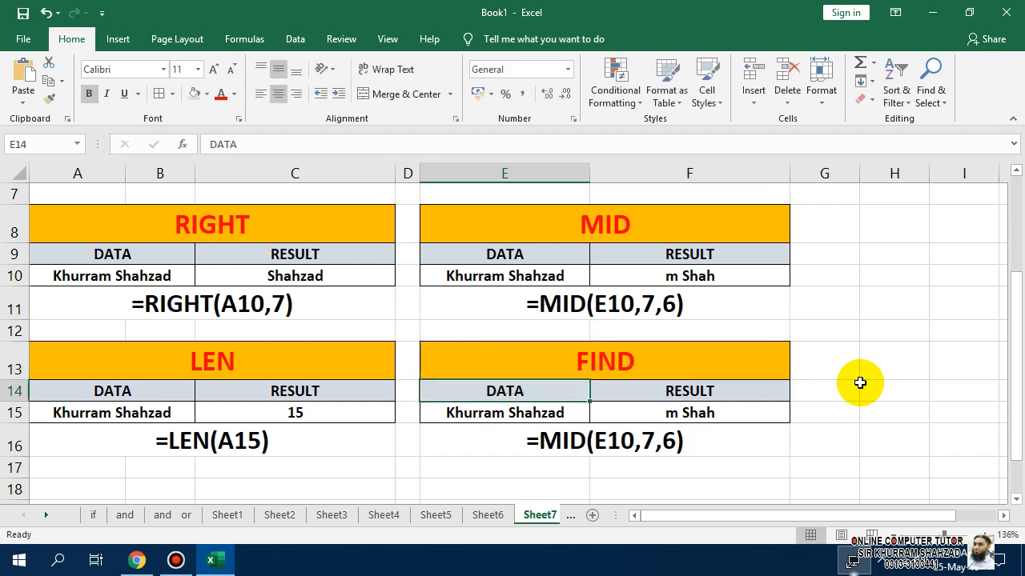
Clear the copied result in F15 and enter the start of the search expression, FIND("RRAM",
key(Down)
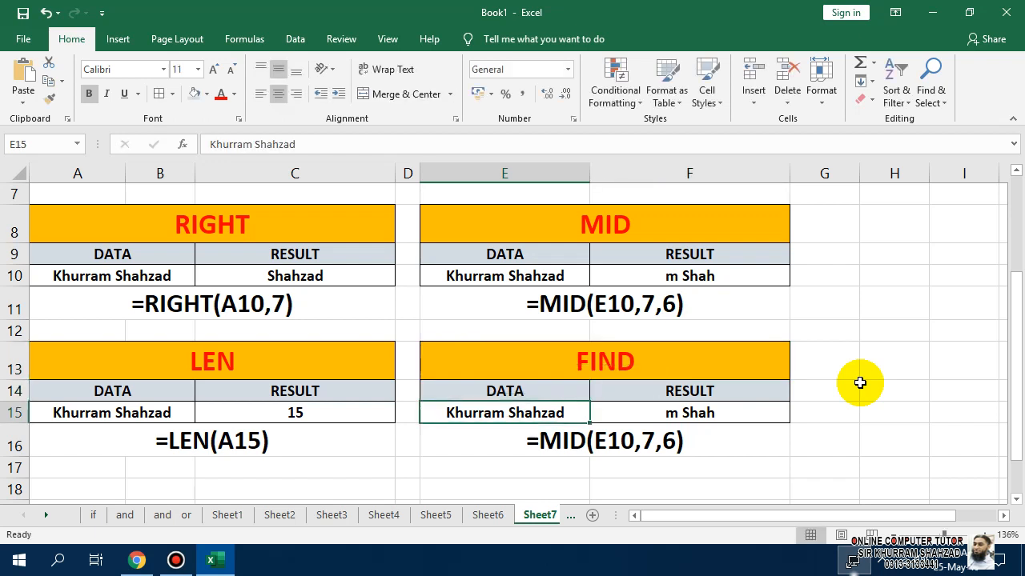
key(Right)
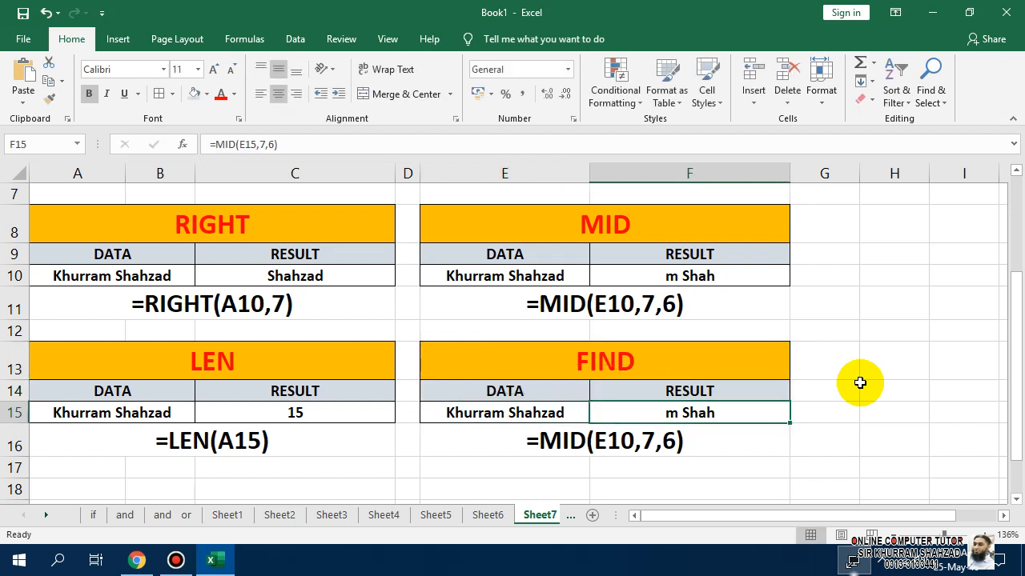
key(Delete)
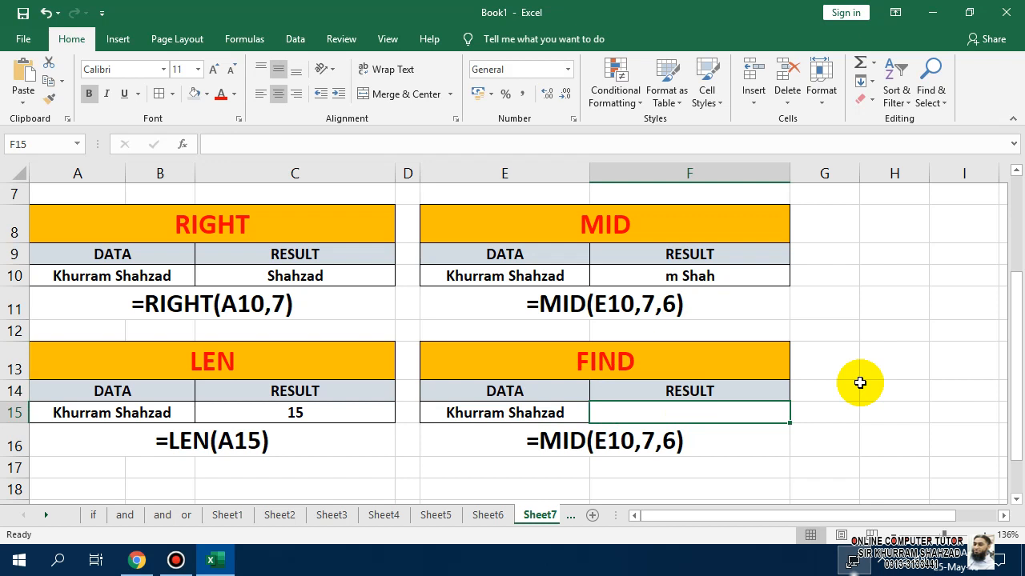
text(FIND()
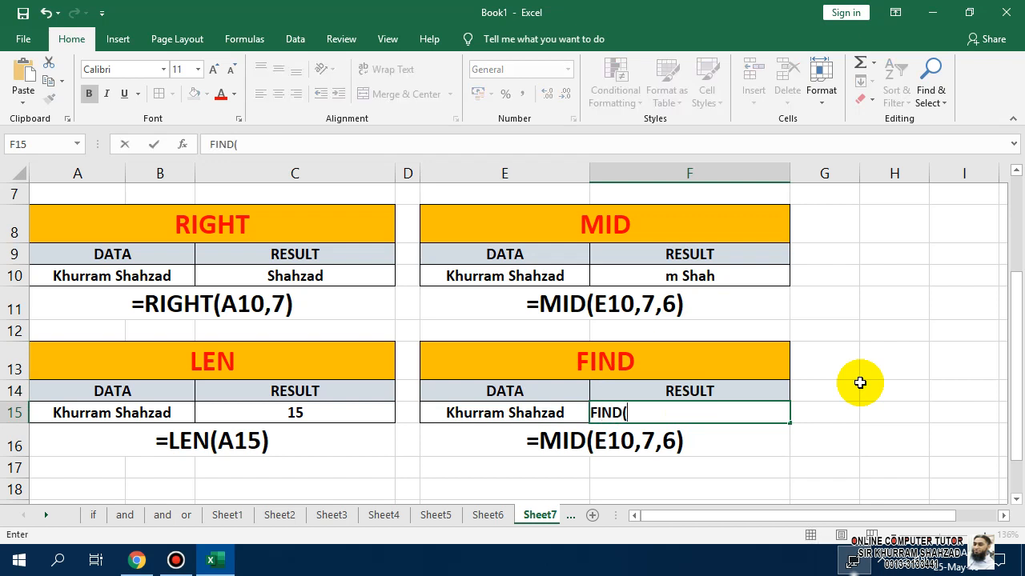
text(RRAM)
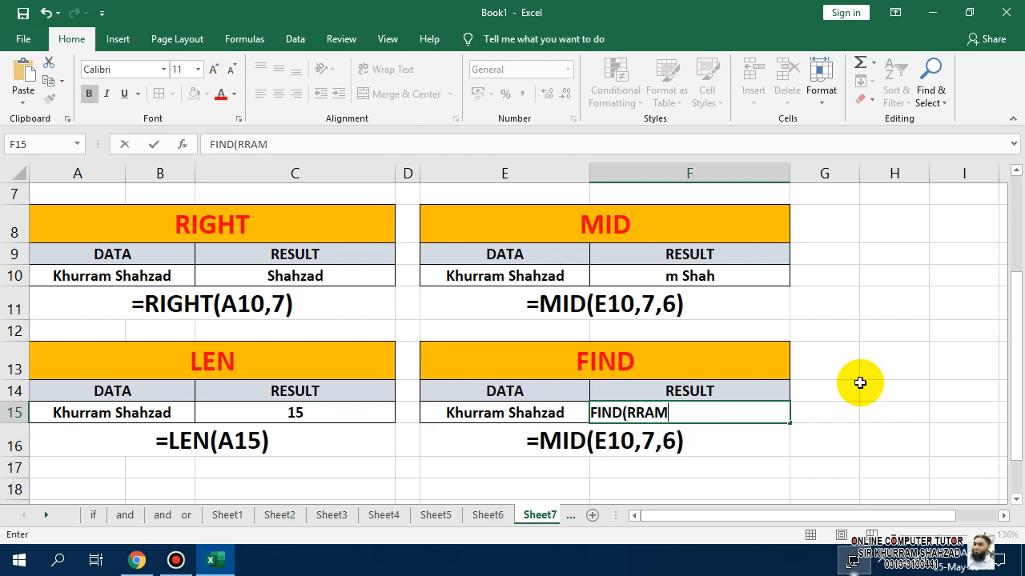
key(BackSpace)
key(BackSpace)
key(BackSpace)
key(BackSpace)
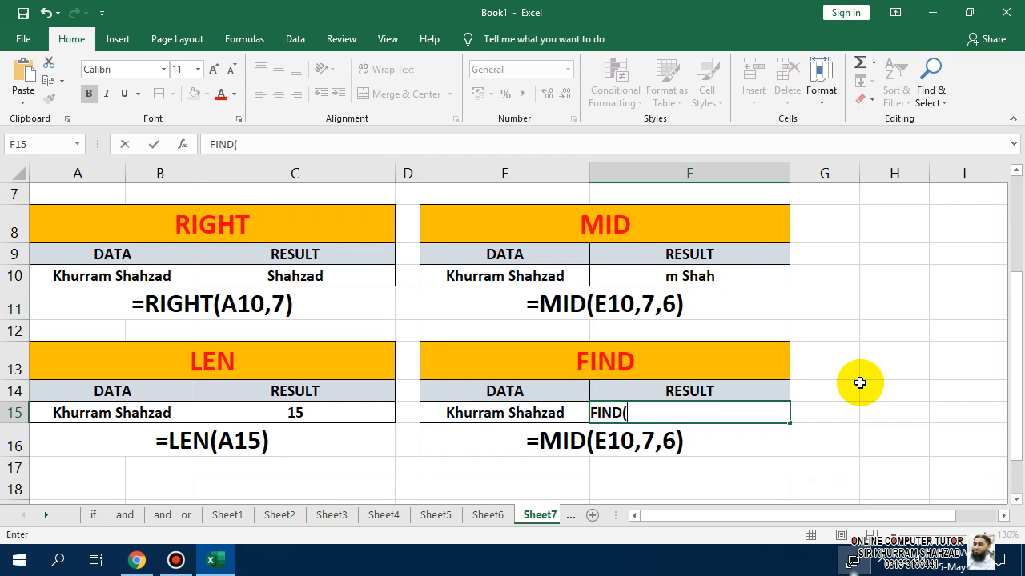
text("RRAM",)
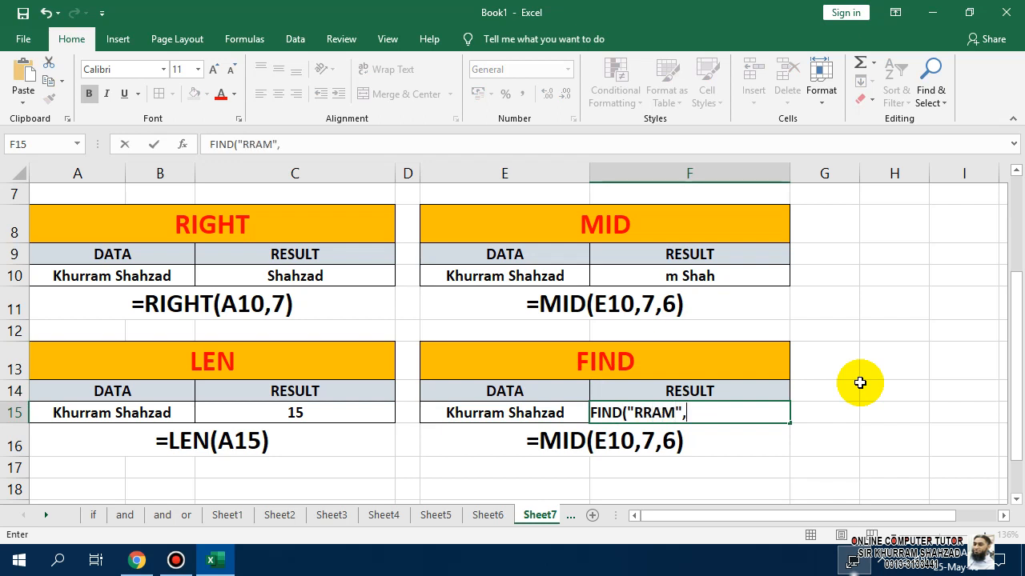
click(549, 416)
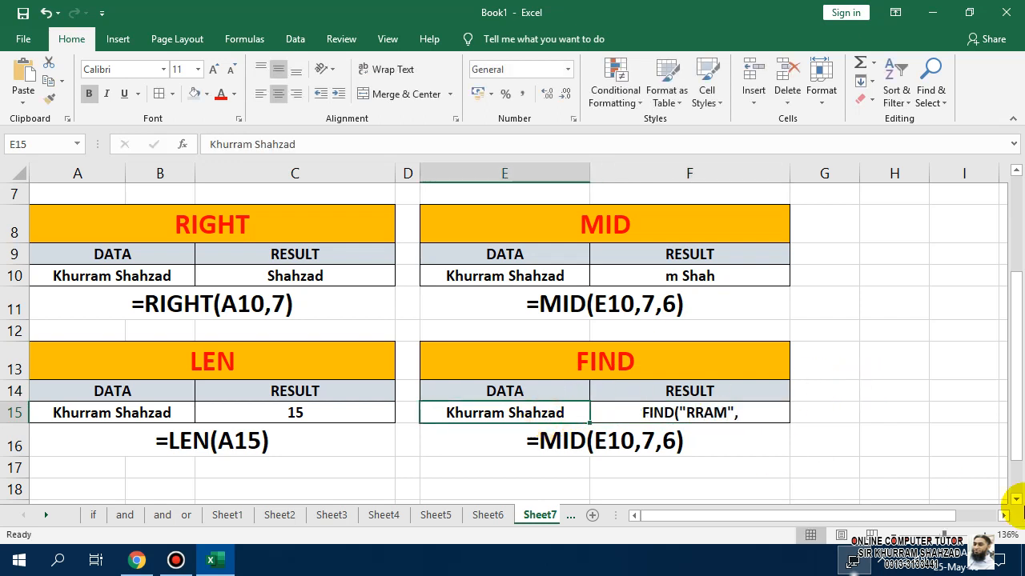
Complete the entry in F15 as the formula =FIND("RRAM",E15)
double_click(637, 413)
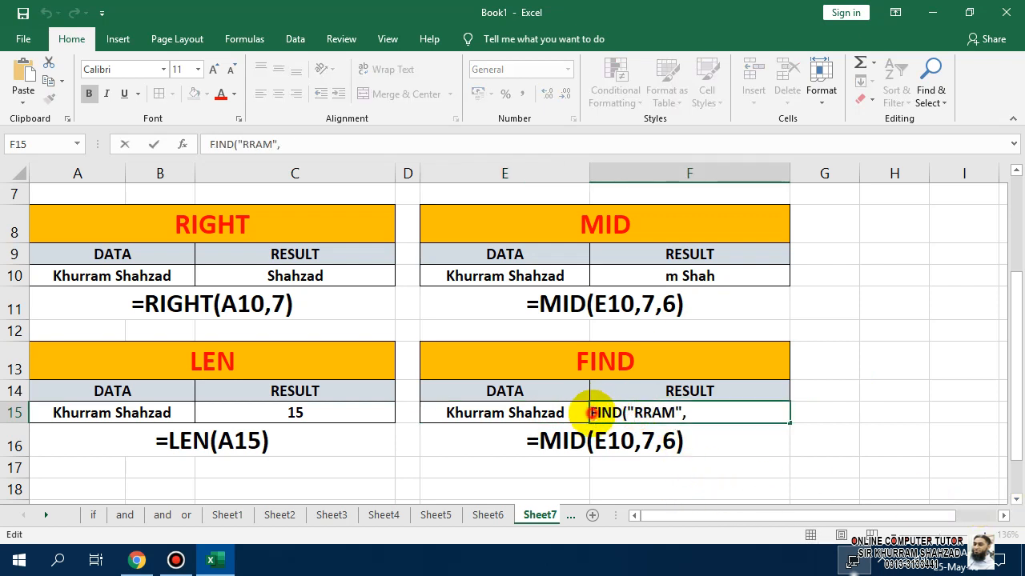
key(Home)
text(=)
key(Right)
key(Right)
key(Right)
key(Right)
key(Right)
key(Right)
key(Right)
key(Right)
key(Right)
key(Right)
key(Right)
key(Right)
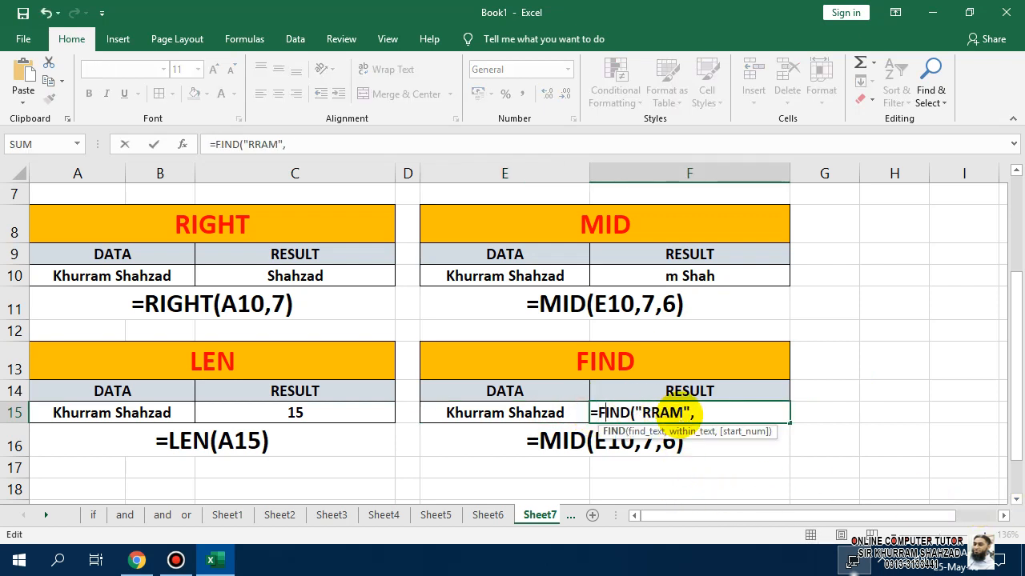
click(552, 410)
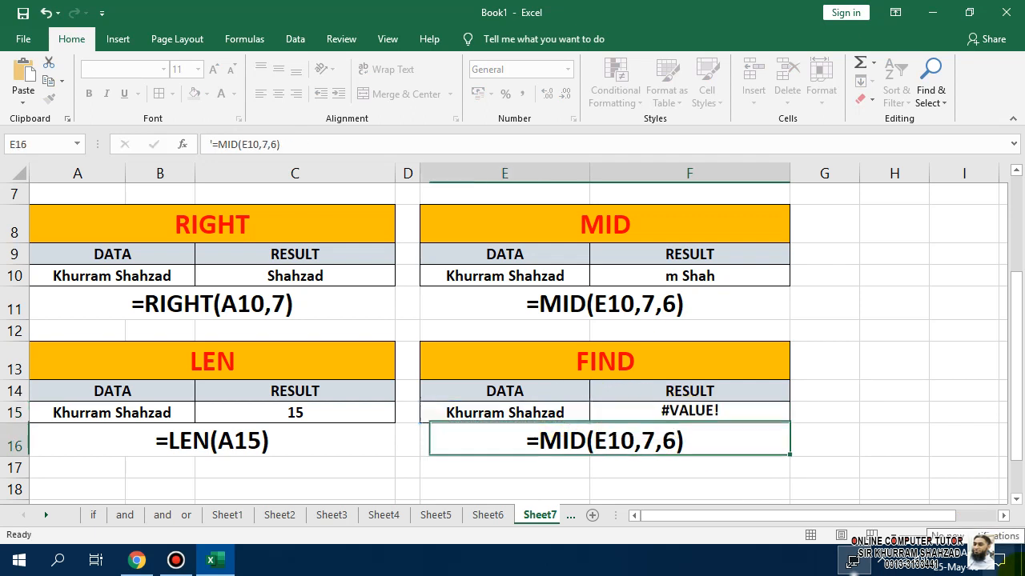
key(Return)
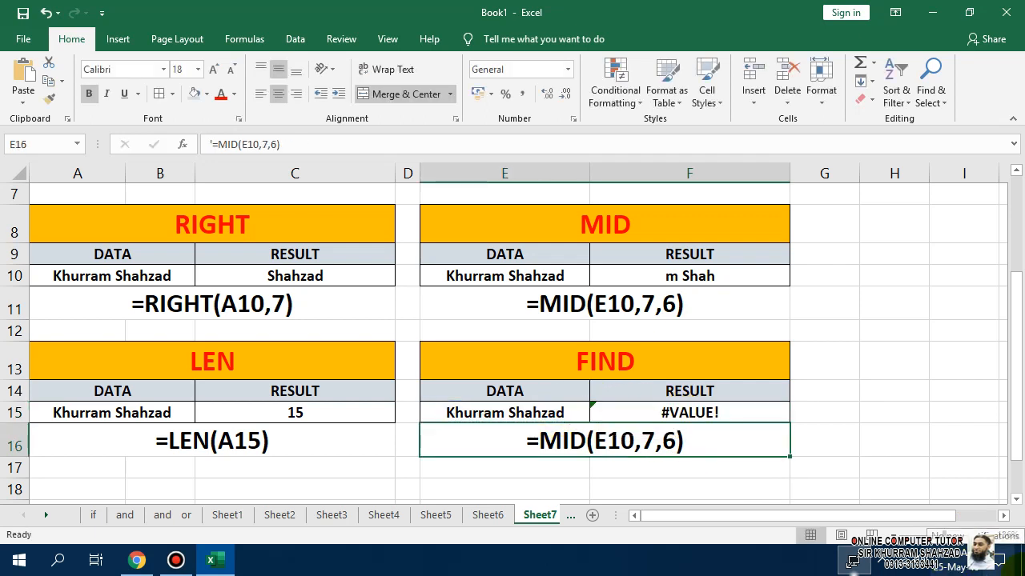
Examine the FIND formula in F15 against the full name in E15
click(552, 400)
click(535, 412)
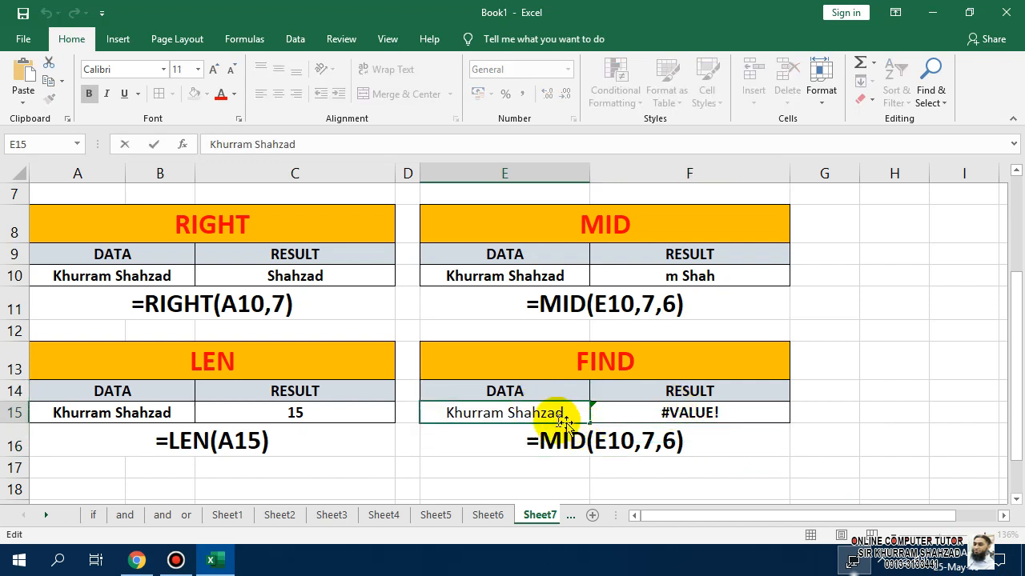
click(724, 416)
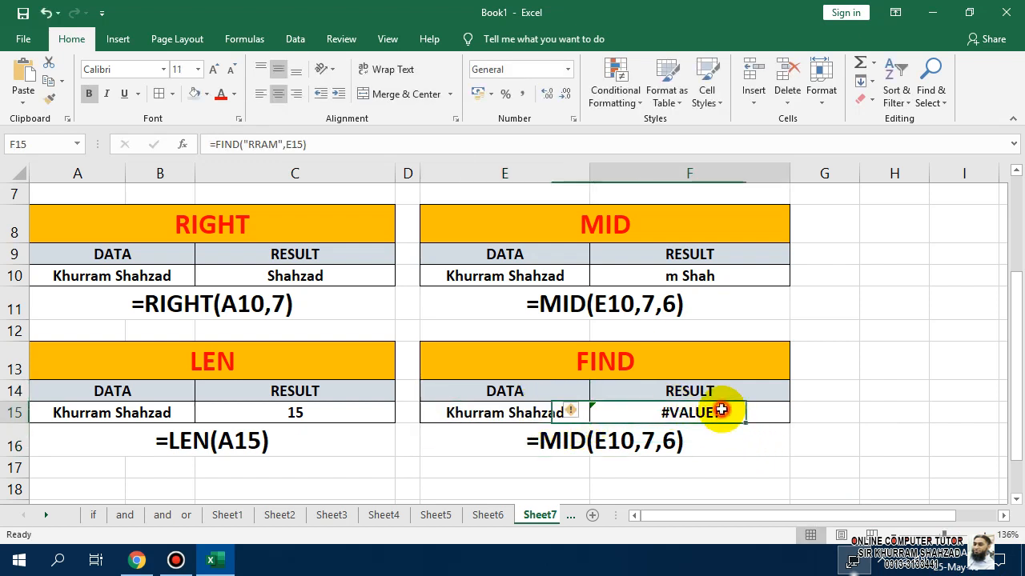
double_click(720, 414)
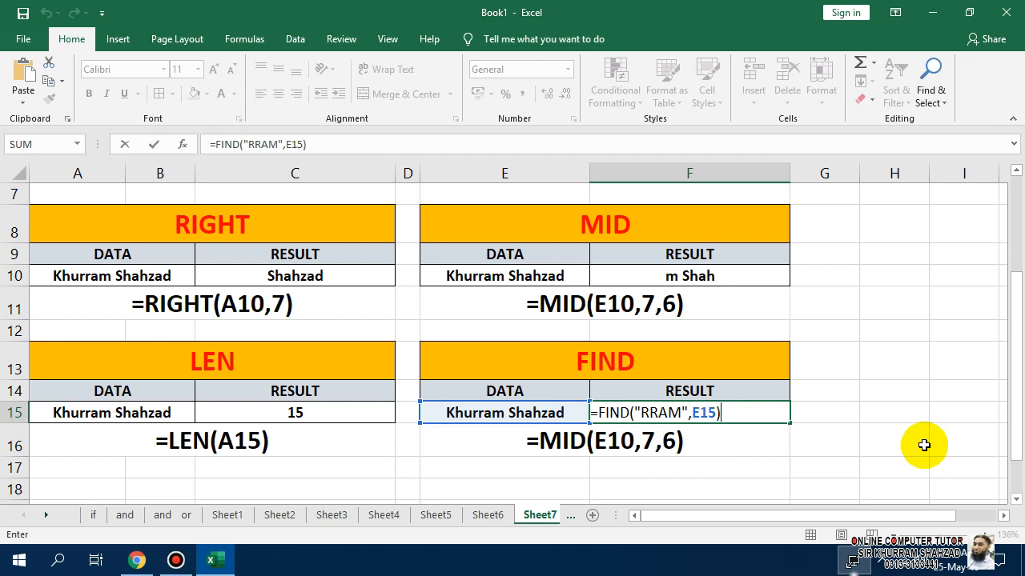
key(Return)
key(Up)
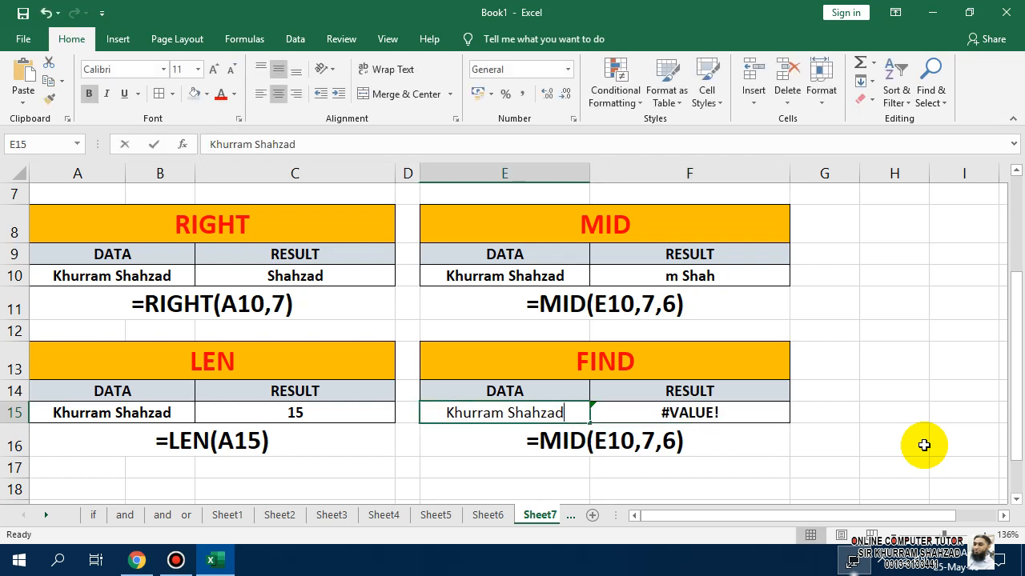
Change the search text of the FIND formula in F15 to "H"
key(F2)
key(Tab)
key(F2)
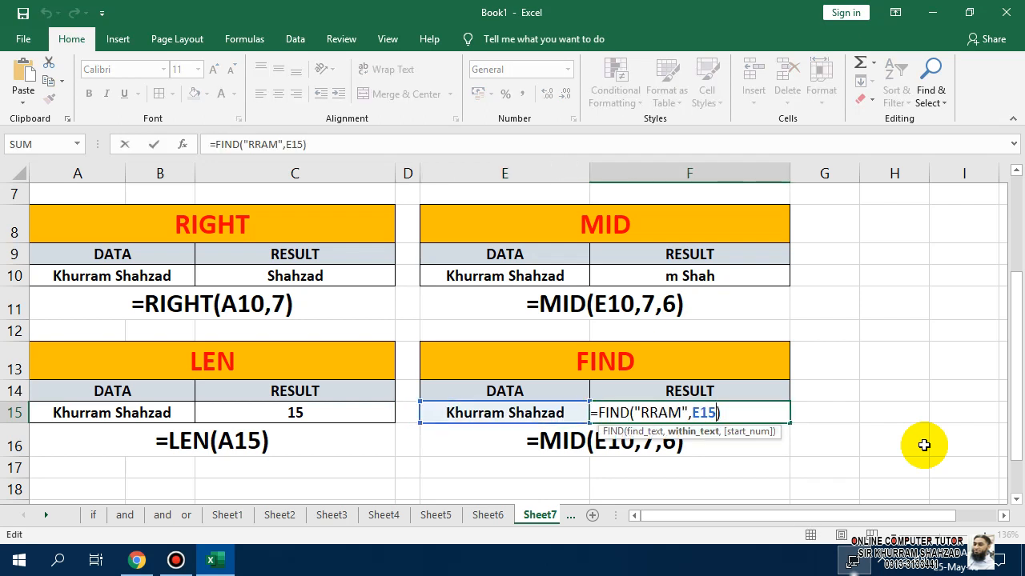
key(Left)
key(BackSpace)
key(BackSpace)
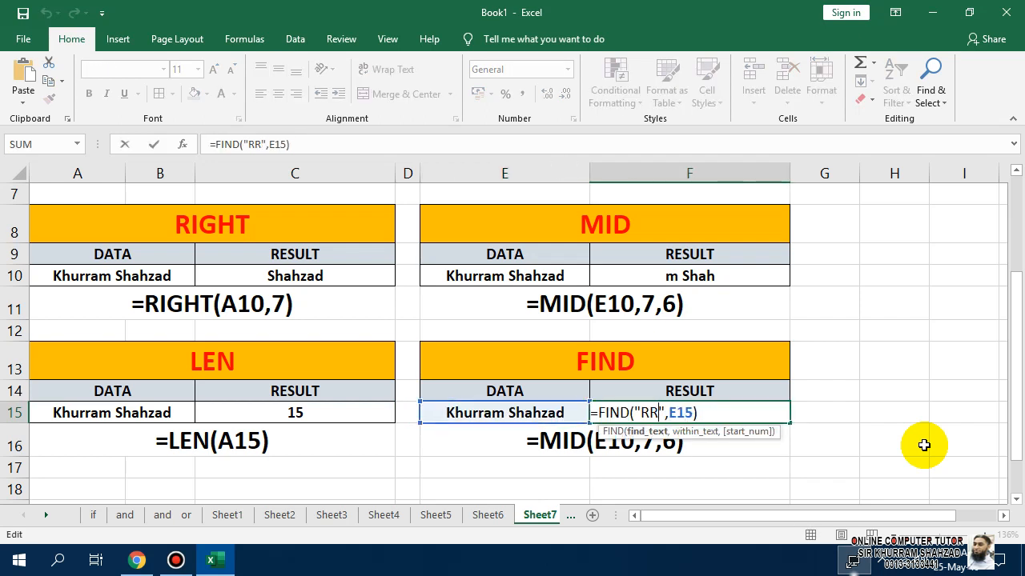
key(BackSpace)
key(BackSpace)
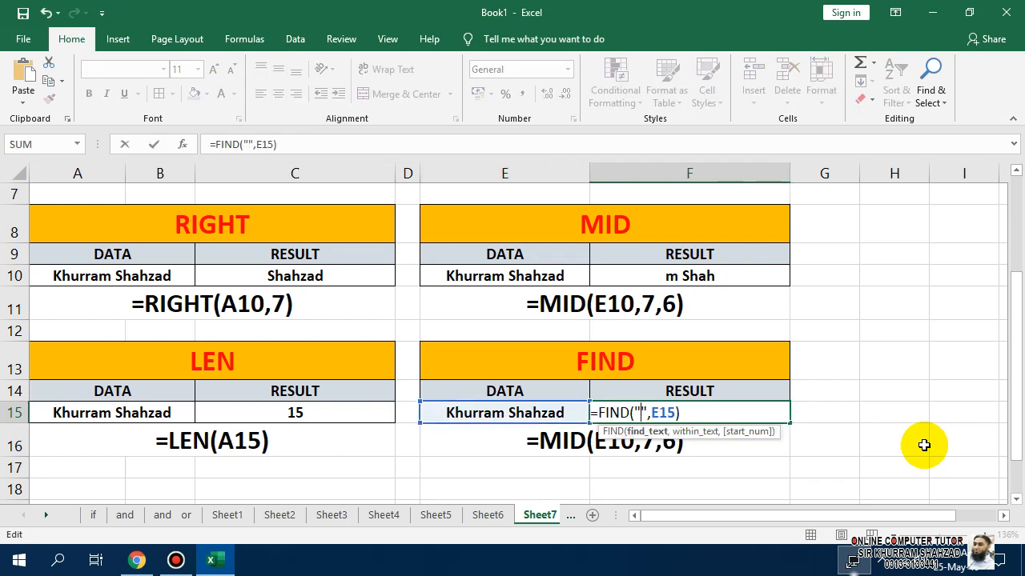
text(H)
key(Return)
Insert a space after the comma in the F15 formula, making it =FIND("H", E15)
key(Up)
key(F2)
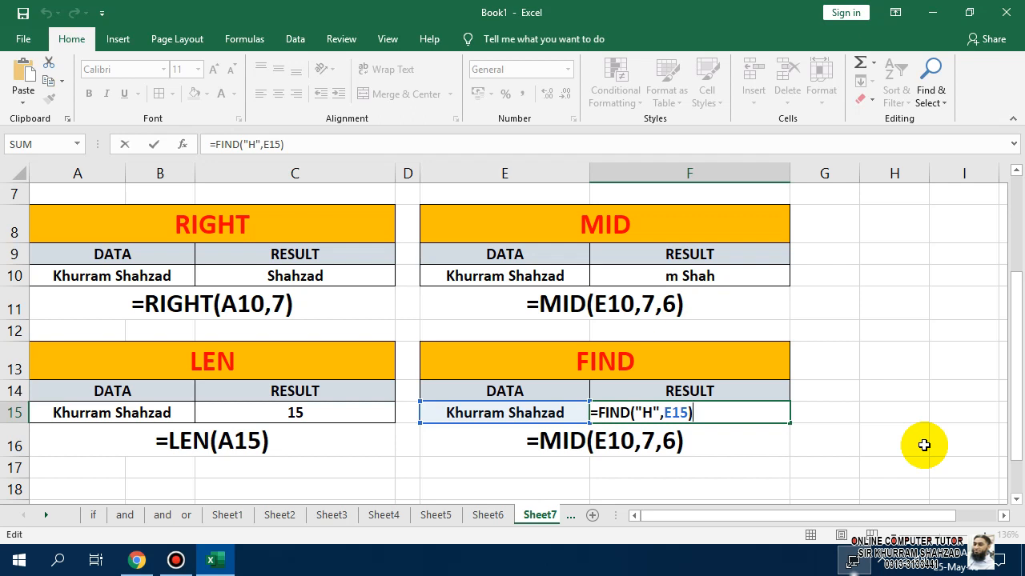
key(Left)
key(Left)
key(Left)
key(Left)
key(Return)
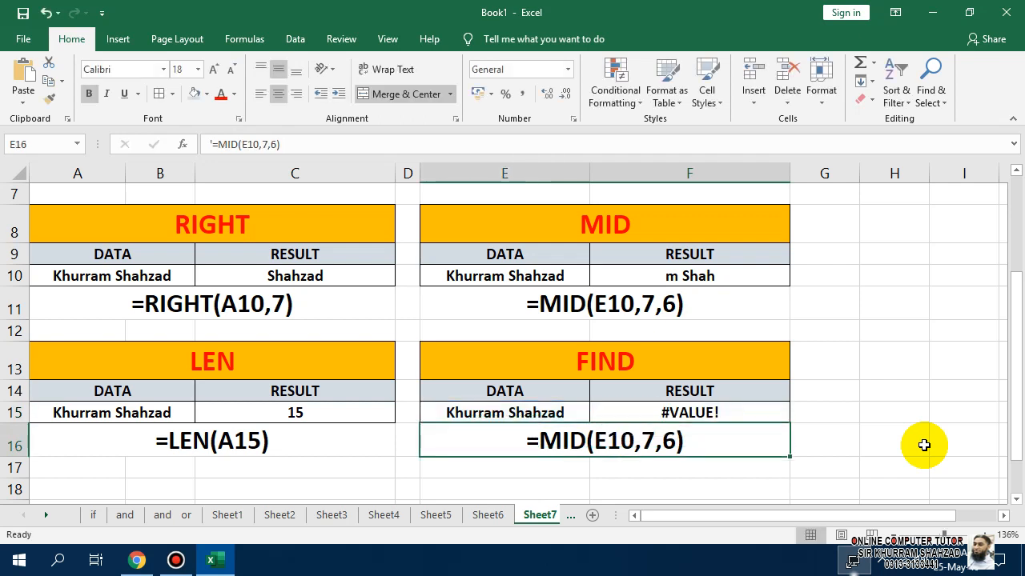
Change the search text of the FIND formula in F15 to "HU"
key(Up)
key(Right)
key(F2)
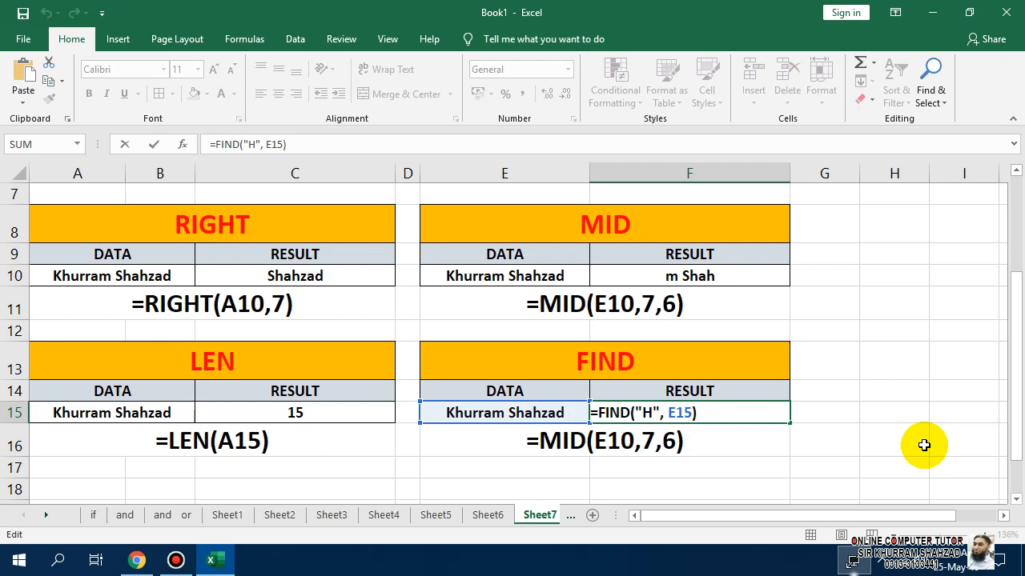
key(Left)
key(Left)
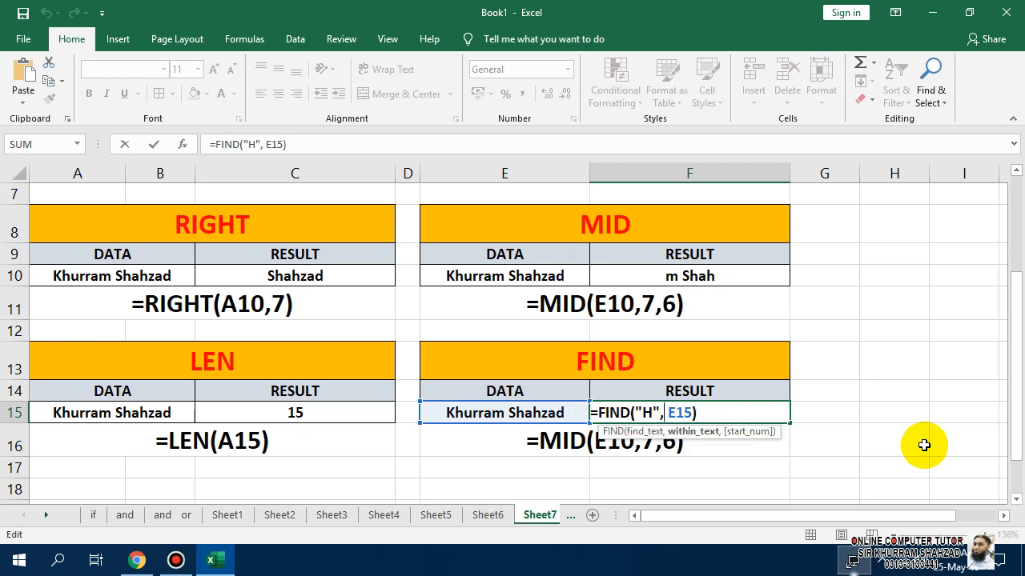
key(Left)
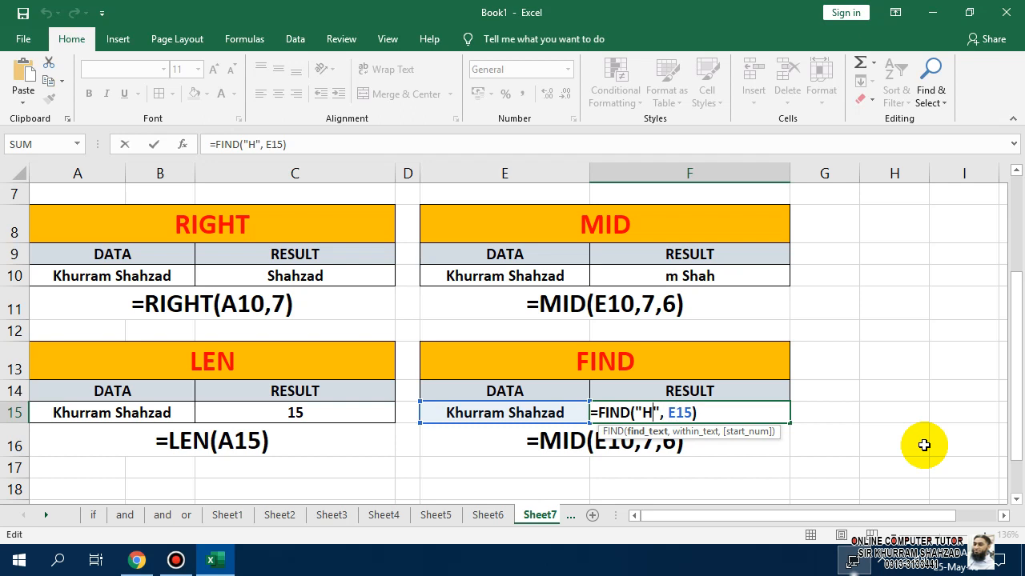
text(U)
key(Return)
Set the search text of the FIND formula in F15 to lowercase "rram", making it =FIND("rram", E15)
key(Up)
key(Right)
key(F2)
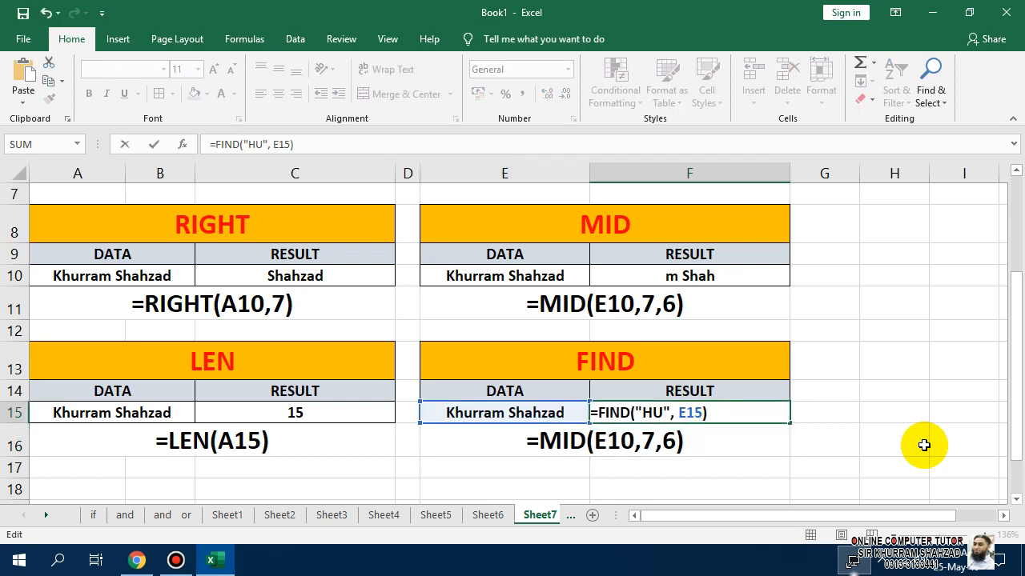
click(583, 11)
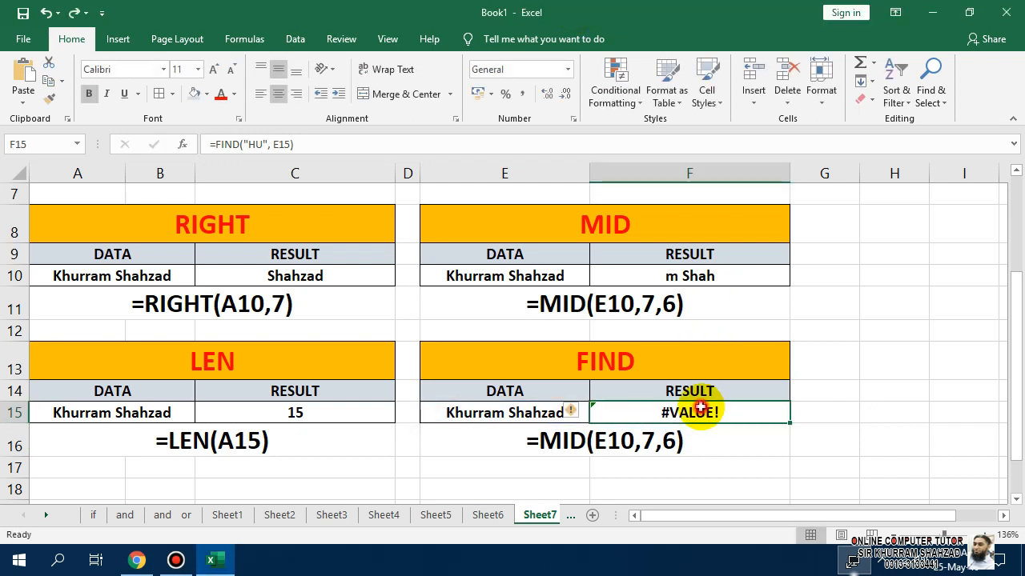
scroll(699, 407, down, 1)
double_click(716, 329)
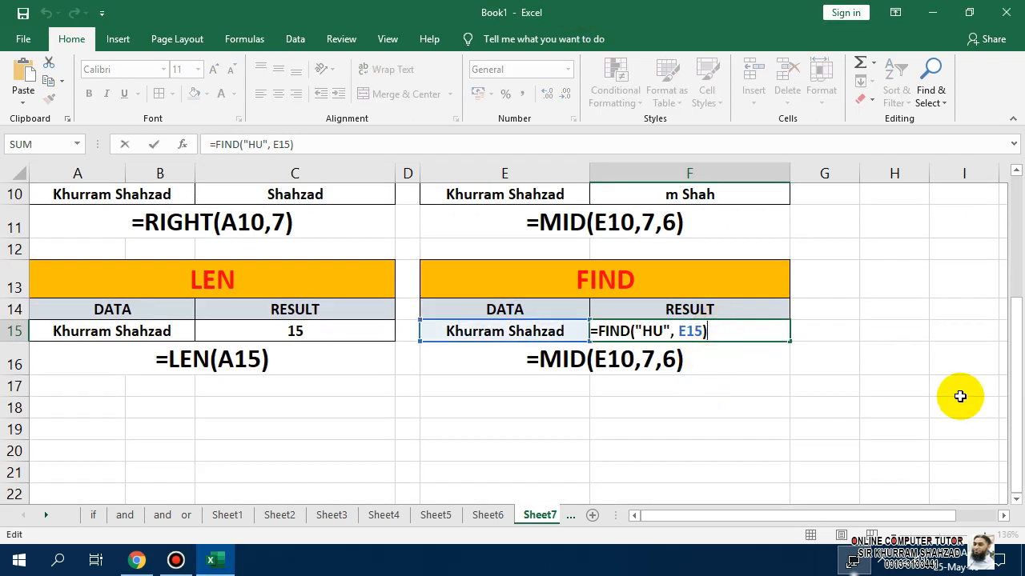
key(Left)
key(Left)
key(Left)
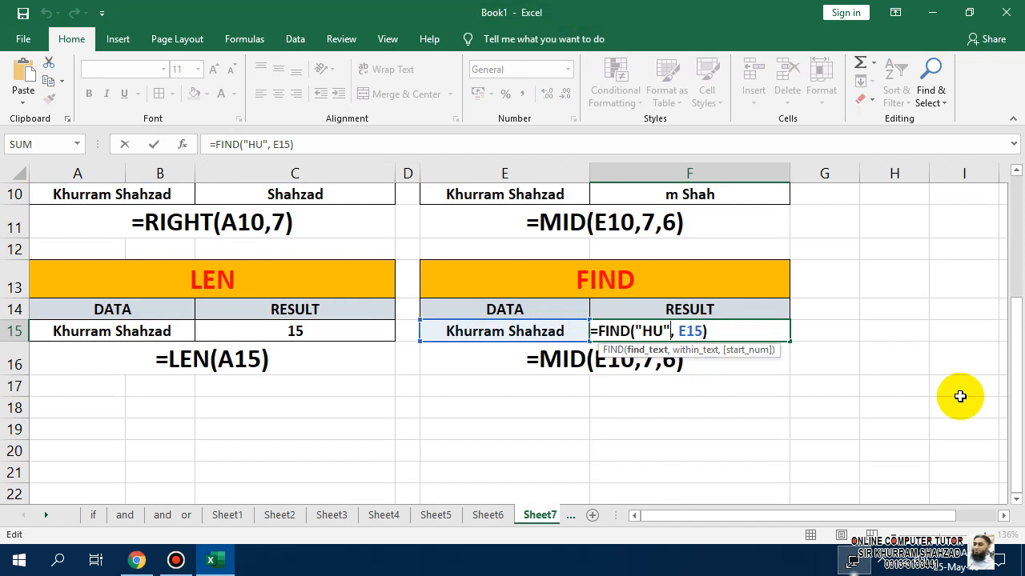
key(BackSpace)
key(BackSpace)
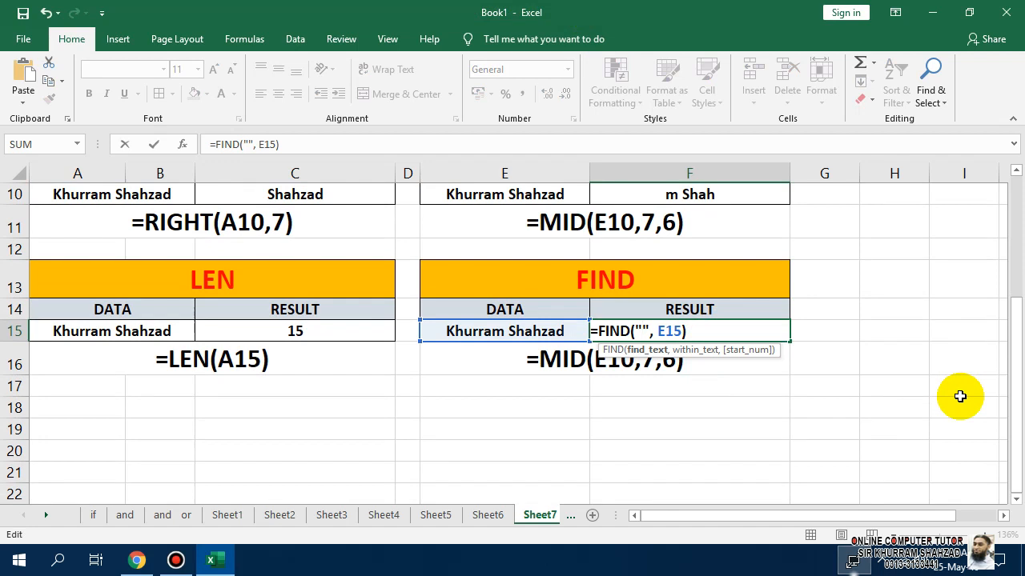
text(rra)
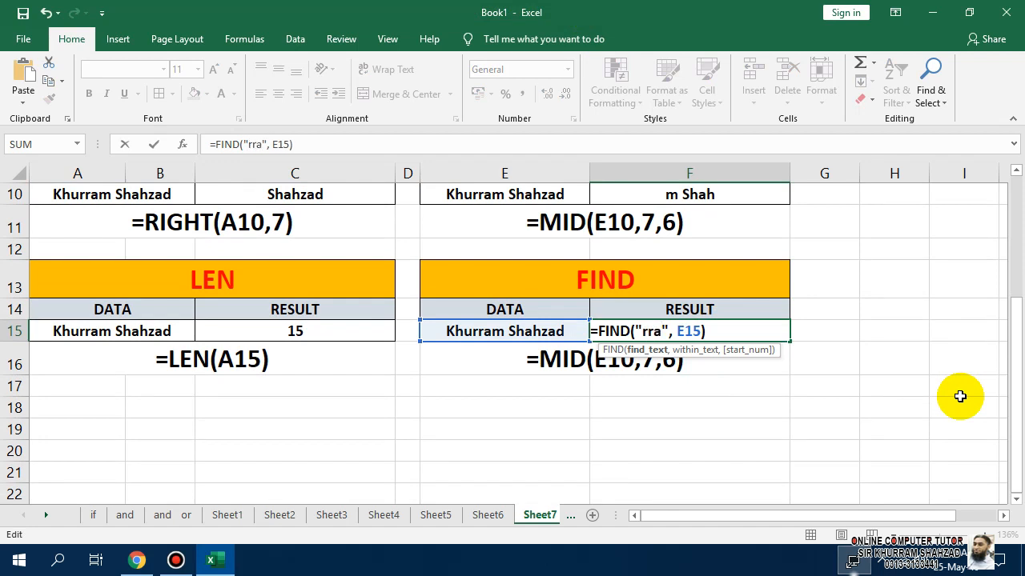
text(m)
key(Return)
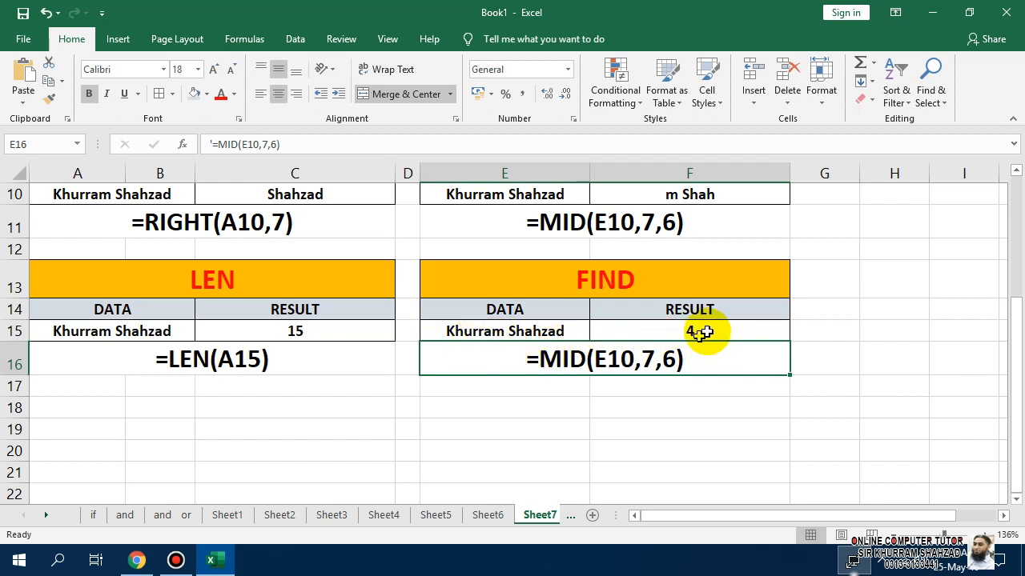
Examine the arguments of the FIND formula in F15 against the full name in E15
double_click(697, 331)
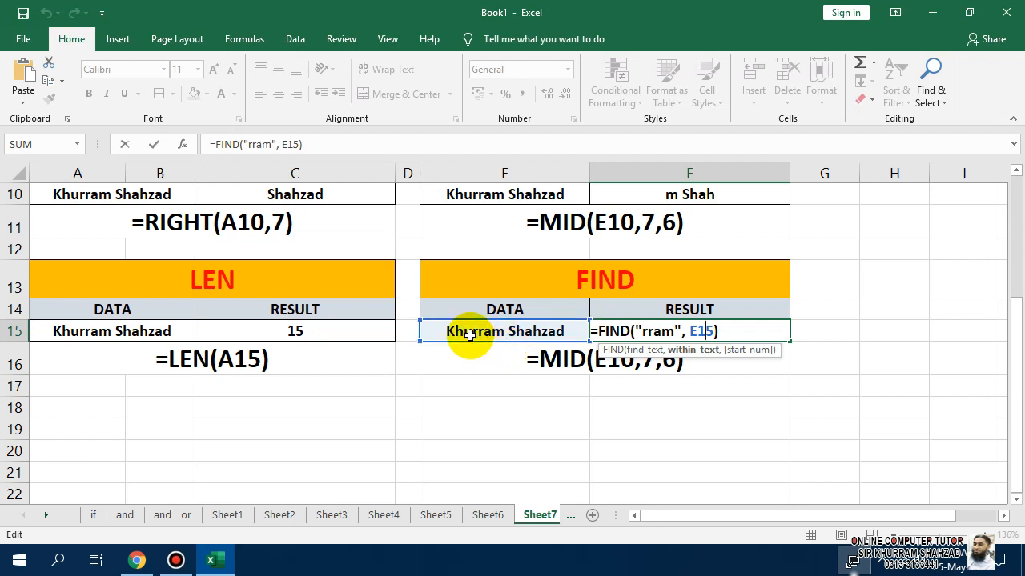
click(474, 335)
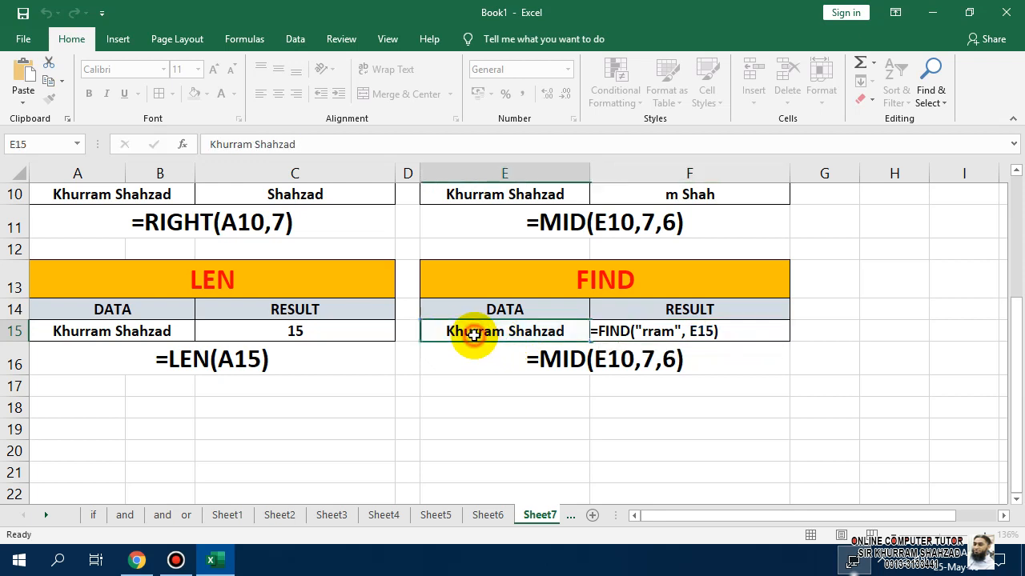
click(697, 328)
double_click(725, 324)
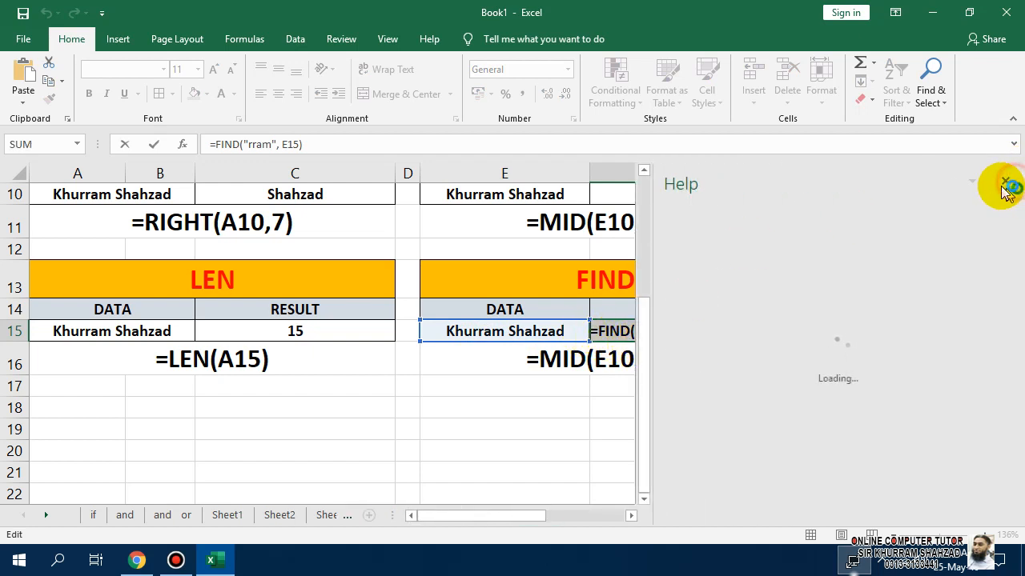
click(1004, 185)
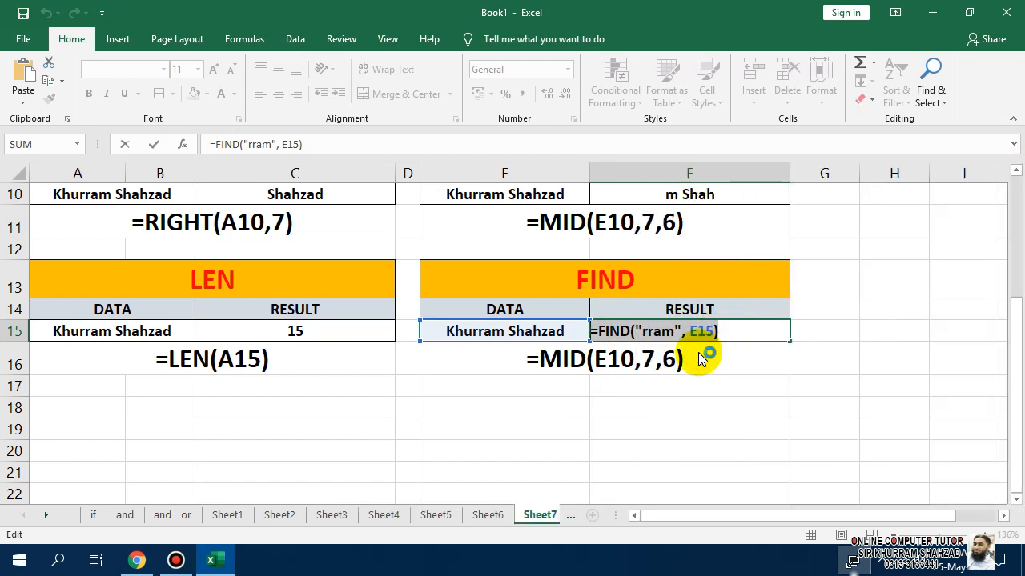
key(ctrl+Return)
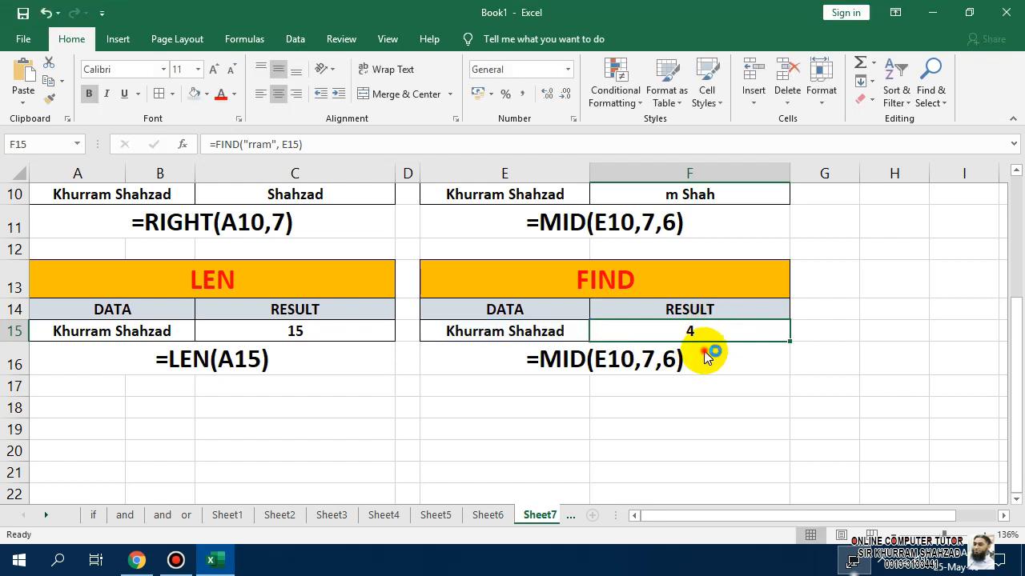
Replace the formula text below the FIND table in E16 with =FIND("rram", E15), entered as plain text
click(704, 354)
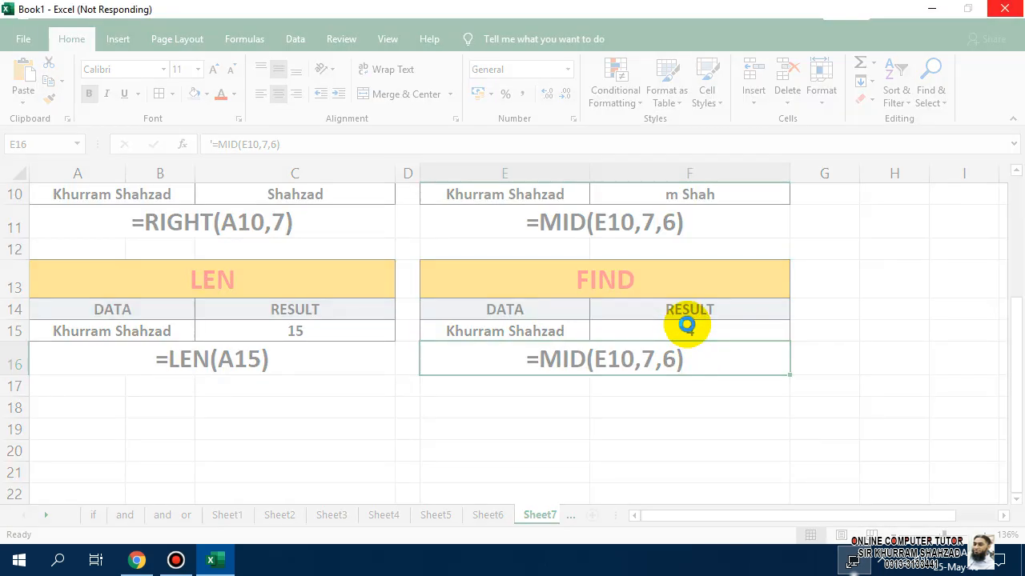
mouse_move(536, 16)
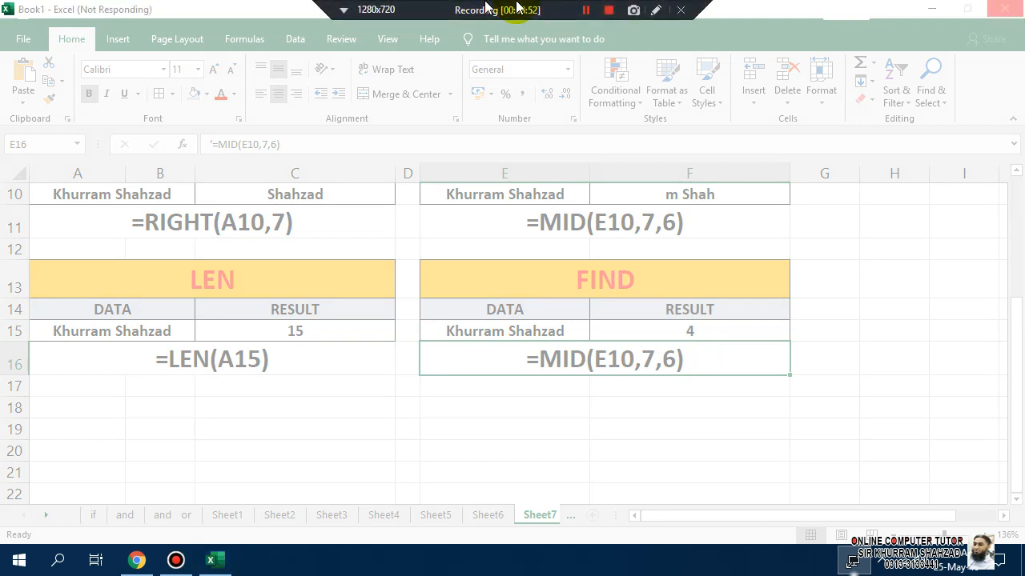
click(585, 11)
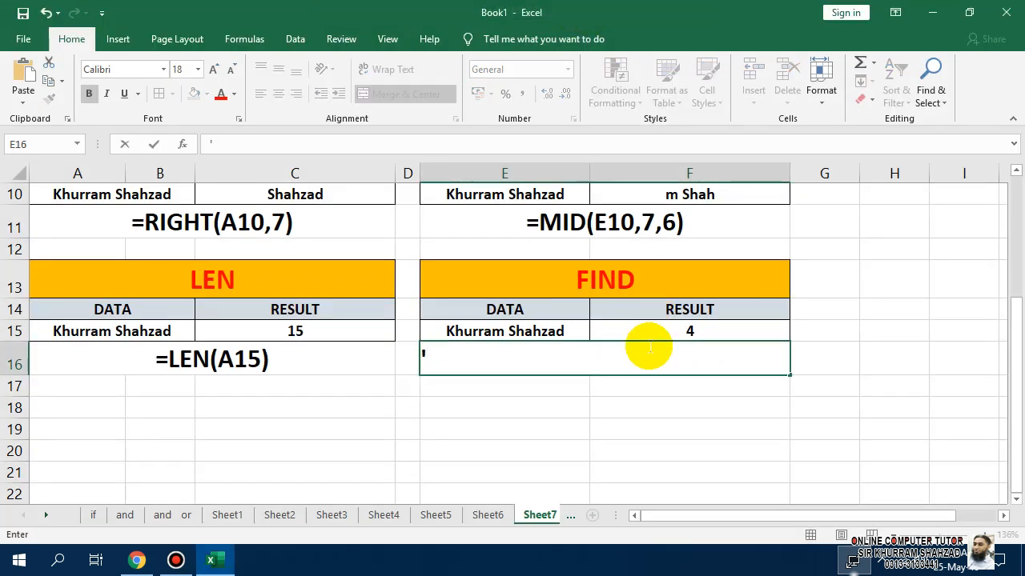
text(=FIND("rram", E15))
key(Return)
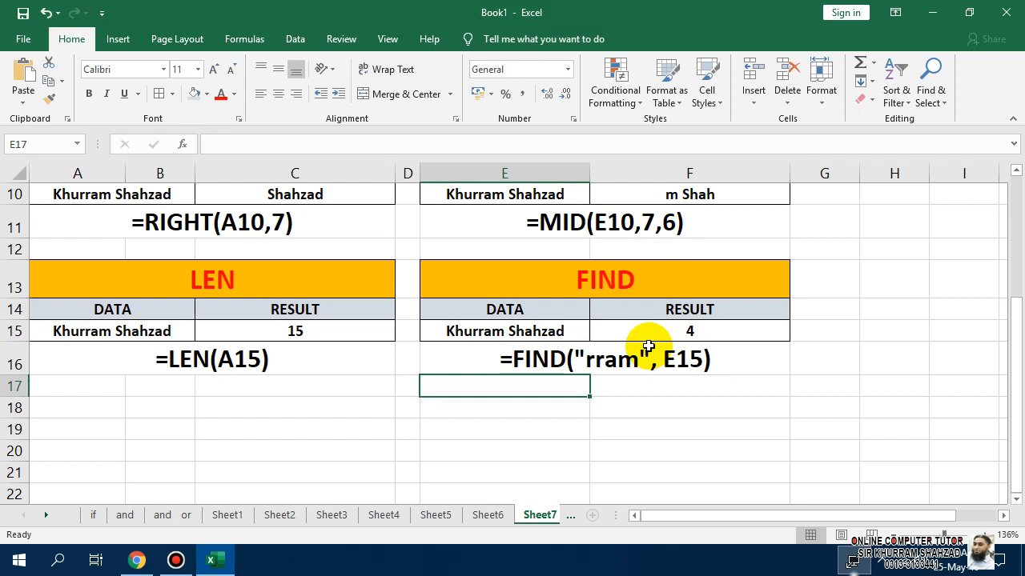
Copy the whole FIND example table, from its title in E13 through the formula text in row 16
drag(702, 281, 694, 370)
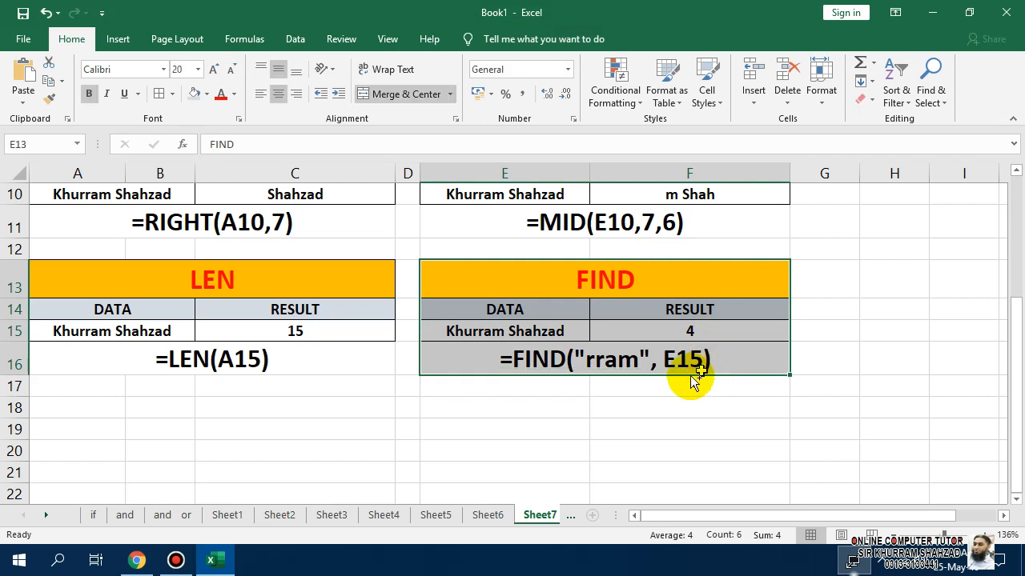
key(ctrl+c)
Try to paste the copied FIND table at C18, first normally and once more keeping the source column widths
click(319, 408)
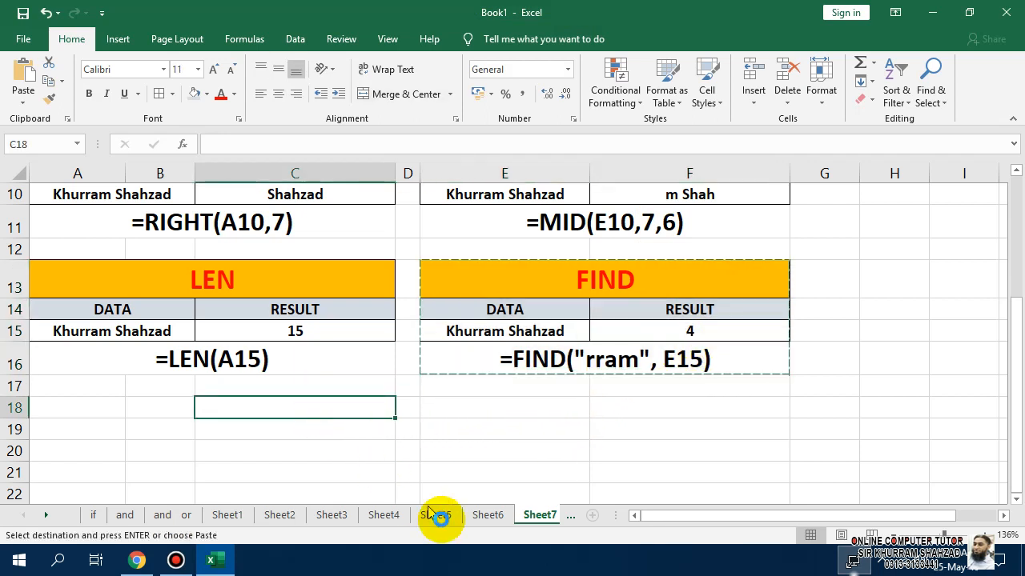
key(ctrl+v)
key(ctrl+z)
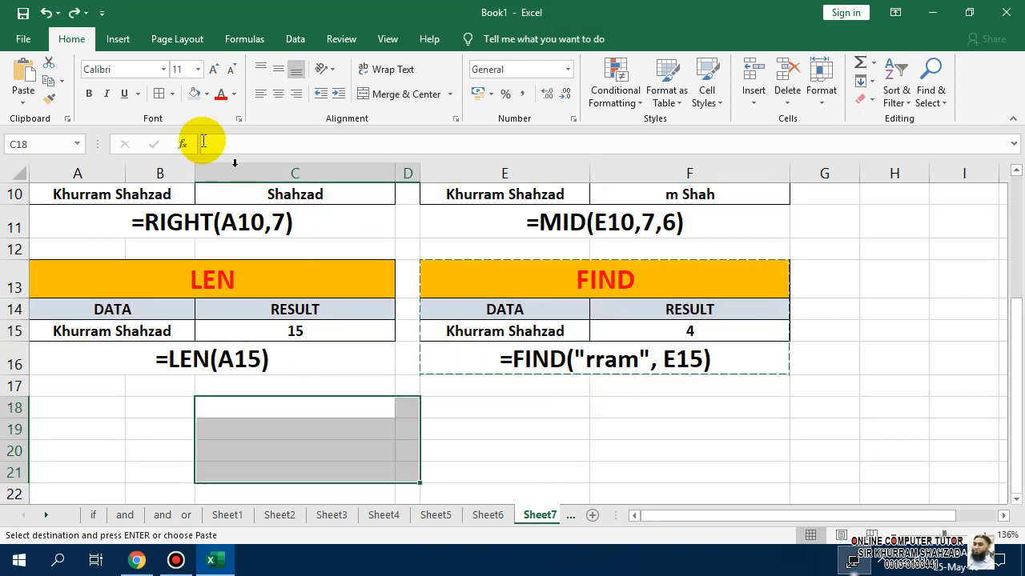
click(23, 100)
click(40, 165)
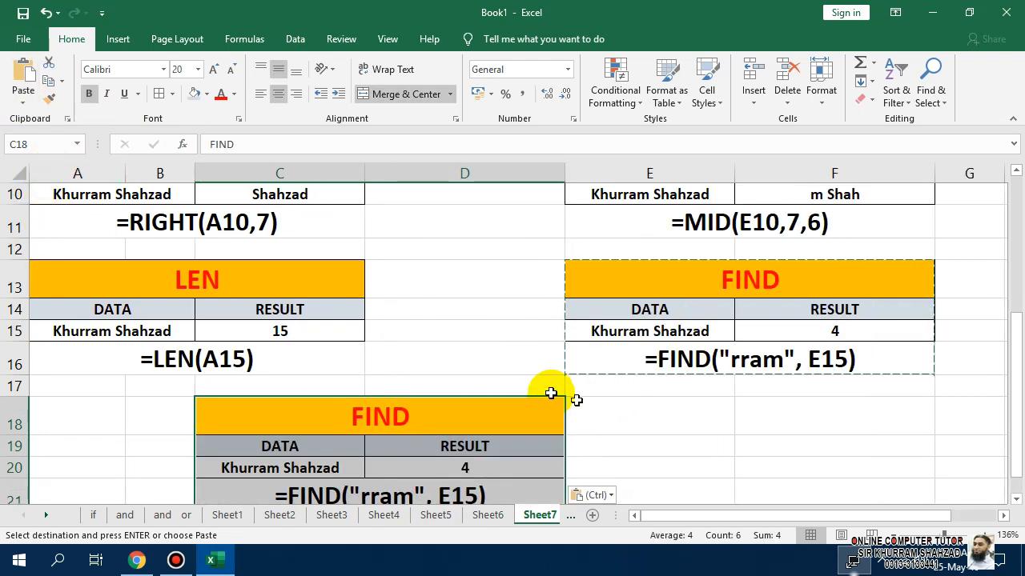
key(ctrl+z)
Try to paste the copied FIND table at A18 while keeping the source column widths
scroll(512, 391, down, 1)
click(94, 335)
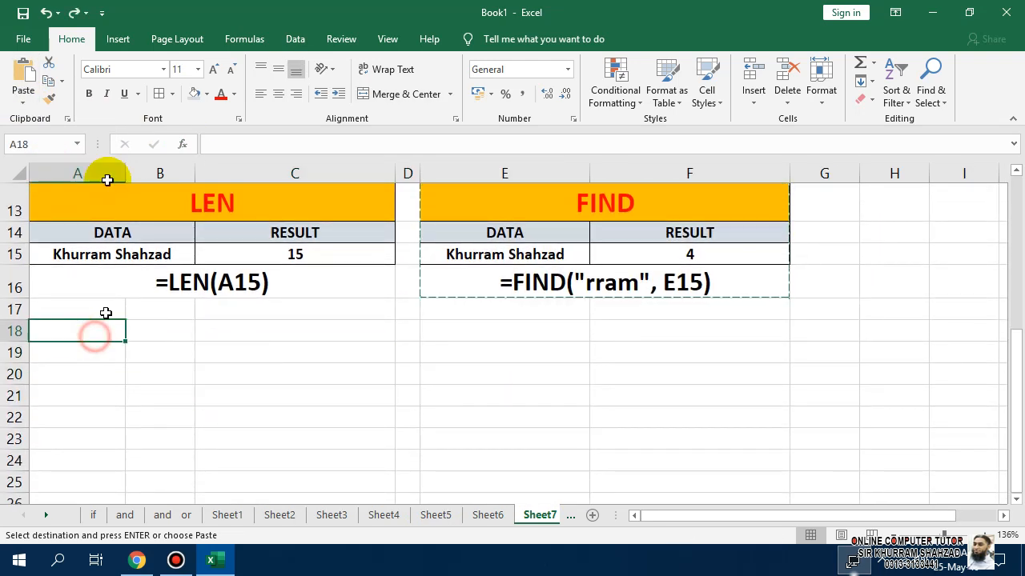
click(23, 102)
click(32, 165)
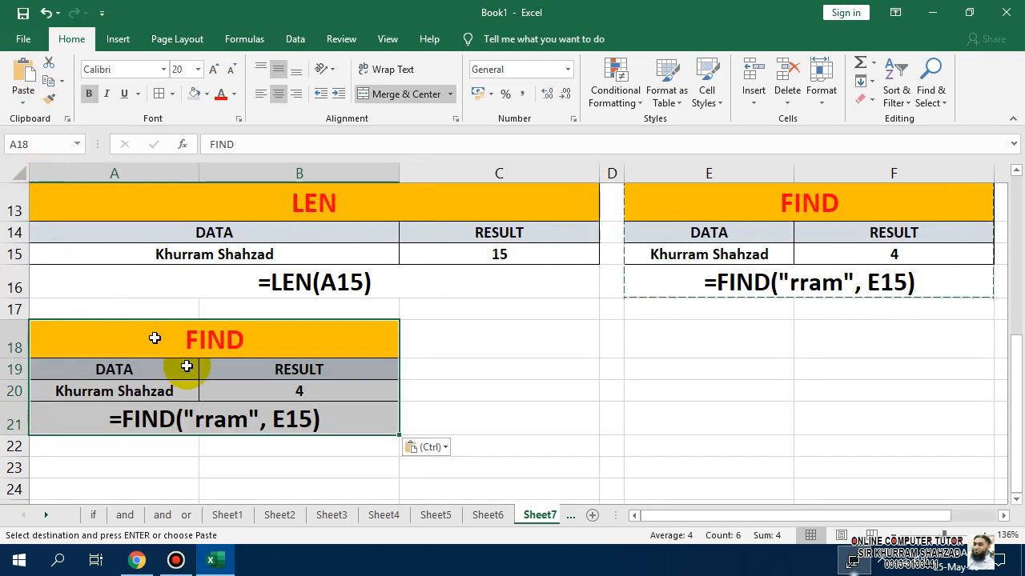
key(ctrl+z)
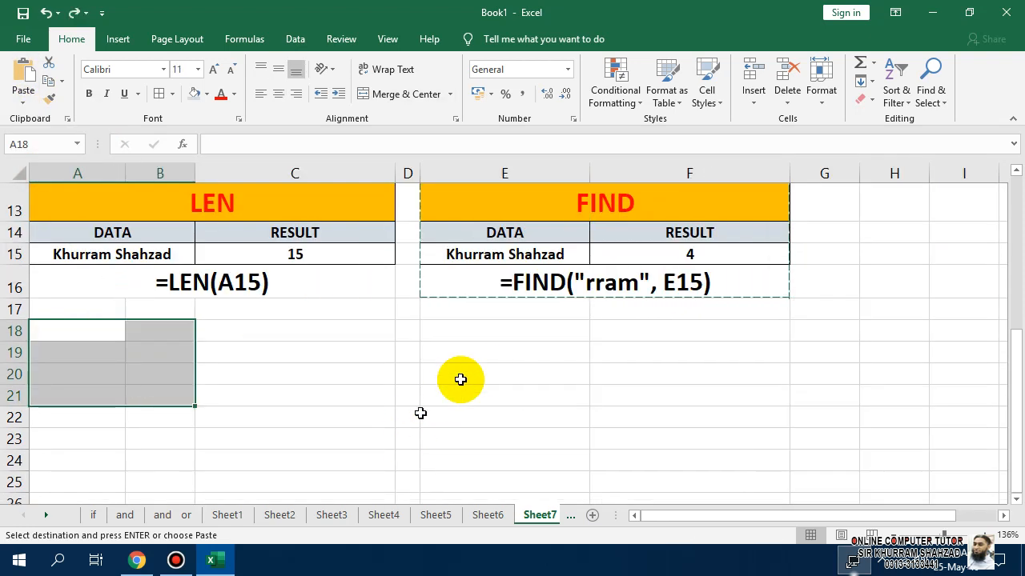
Paste the copied FIND table at E18, keeping the source column widths
click(449, 336)
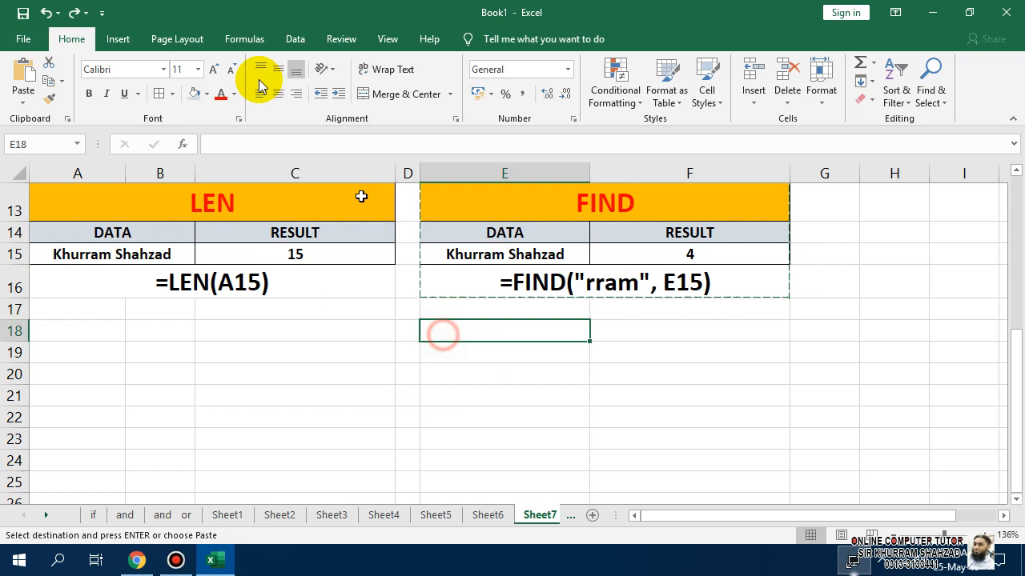
click(23, 102)
click(44, 168)
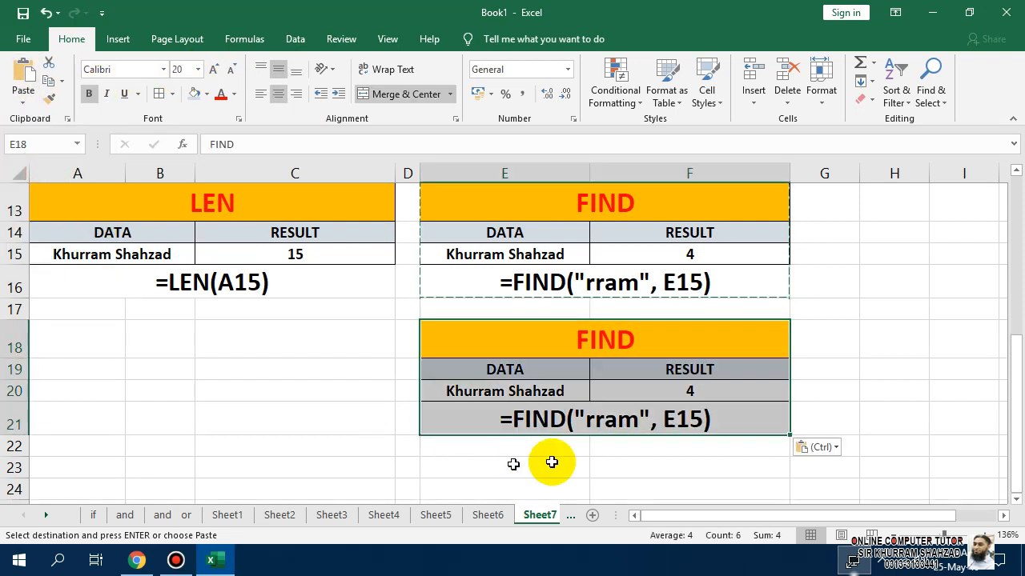
click(585, 445)
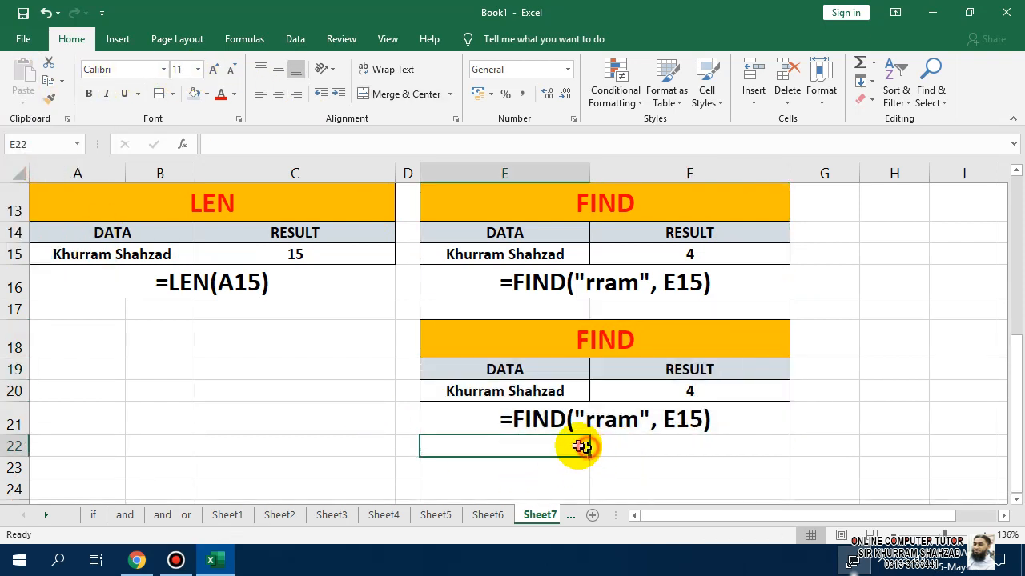
Retitle the pasted table in E18 as "substitute"
click(476, 390)
click(658, 344)
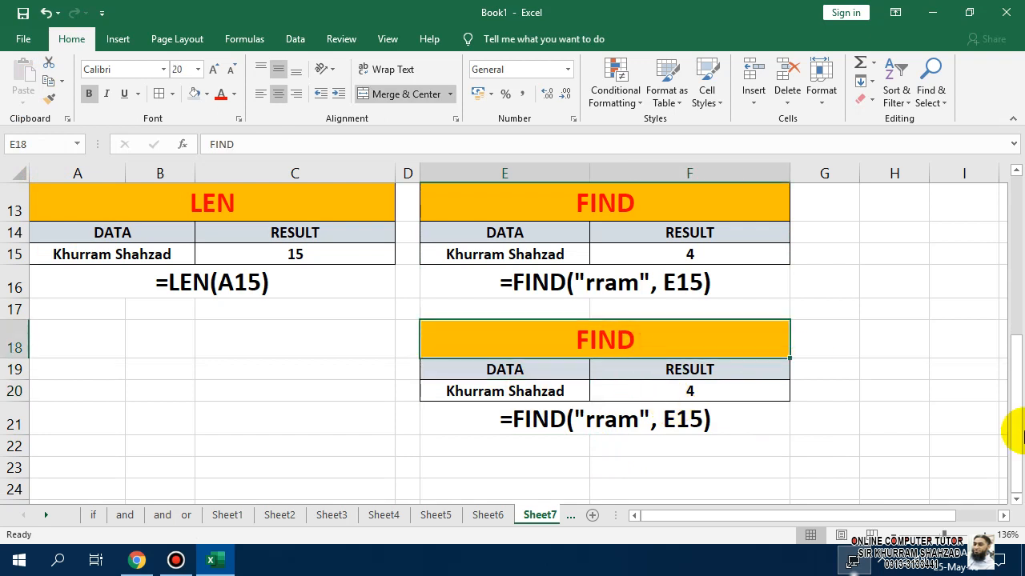
text(sub)
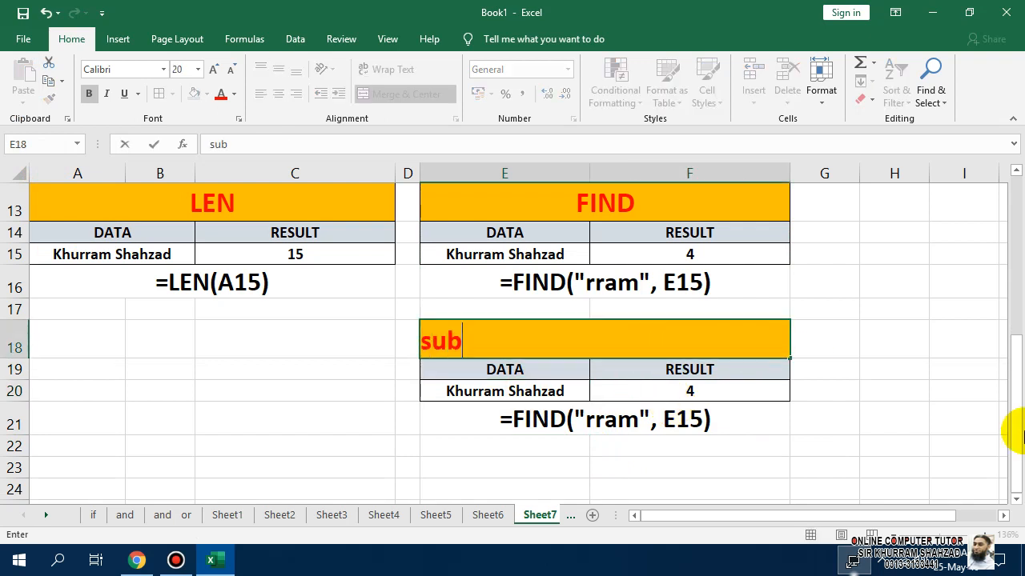
text(stitute)
key(Return)
Replace the title in E18 with the uppercase text "SUNSTITUTE"
key(Up)
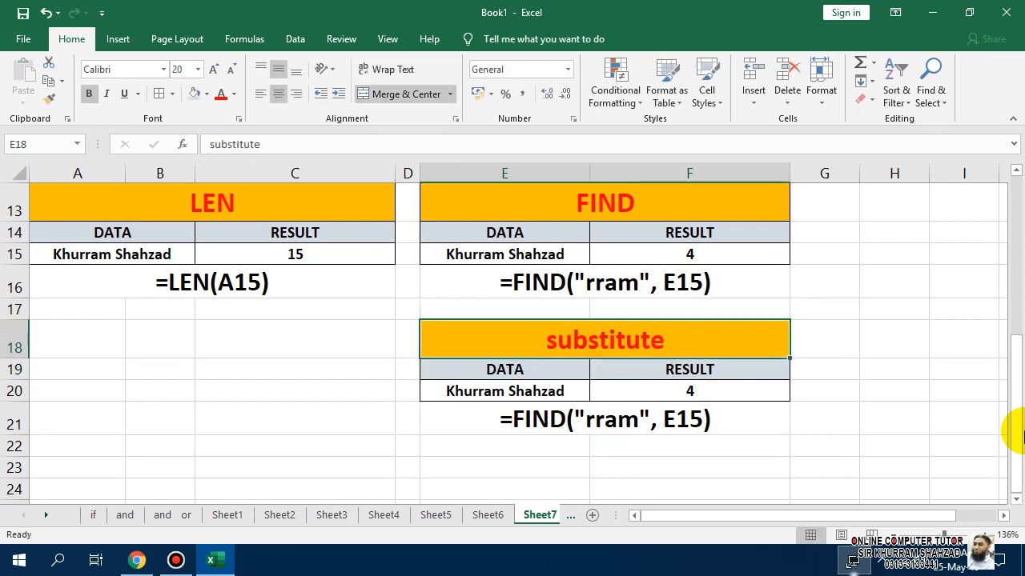
text(SUN)
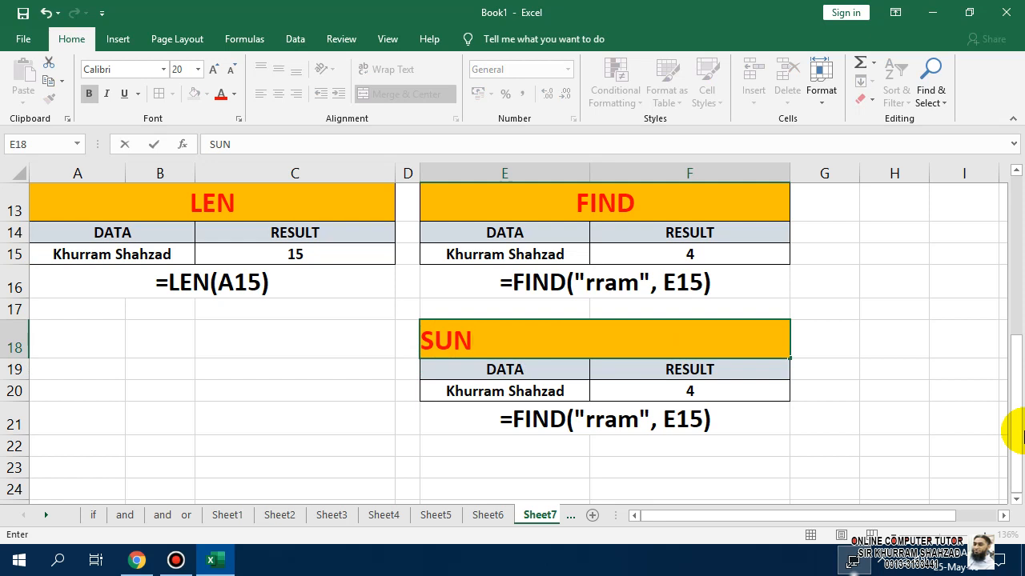
text(STITUTE)
key(Return)
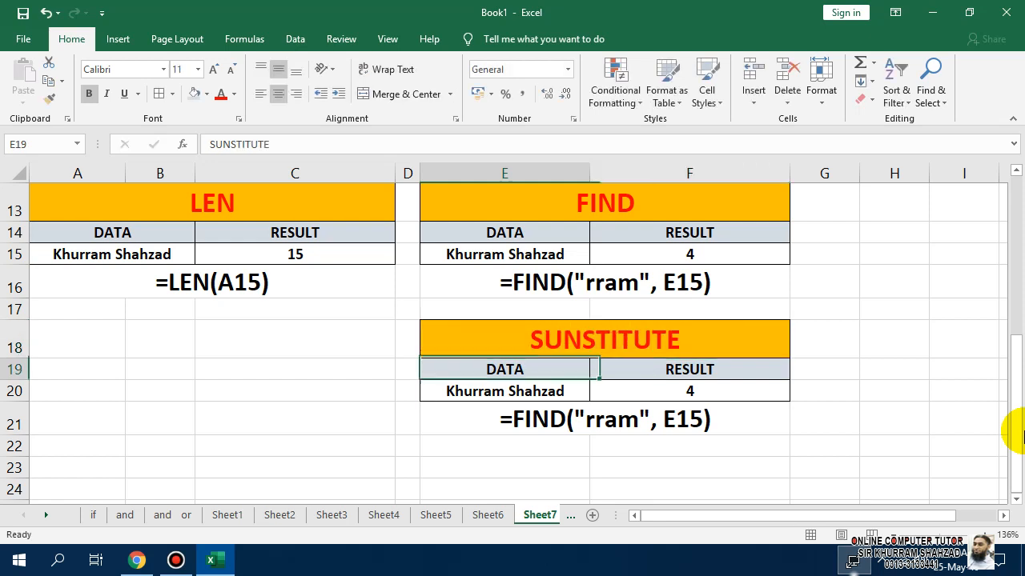
Correct the misspelled title in E18 to "SUBSTITUTE"
key(Up)
key(F2)
key(Left)
key(Left)
key(Left)
key(Left)
key(Left)
key(Left)
key(Left)
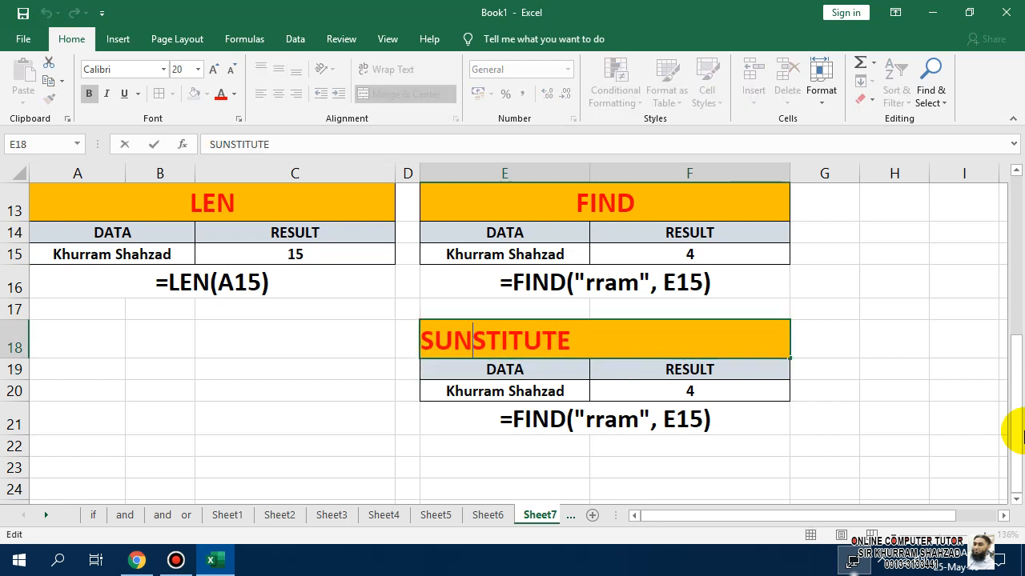
key(BackSpace)
text(B)
key(Return)
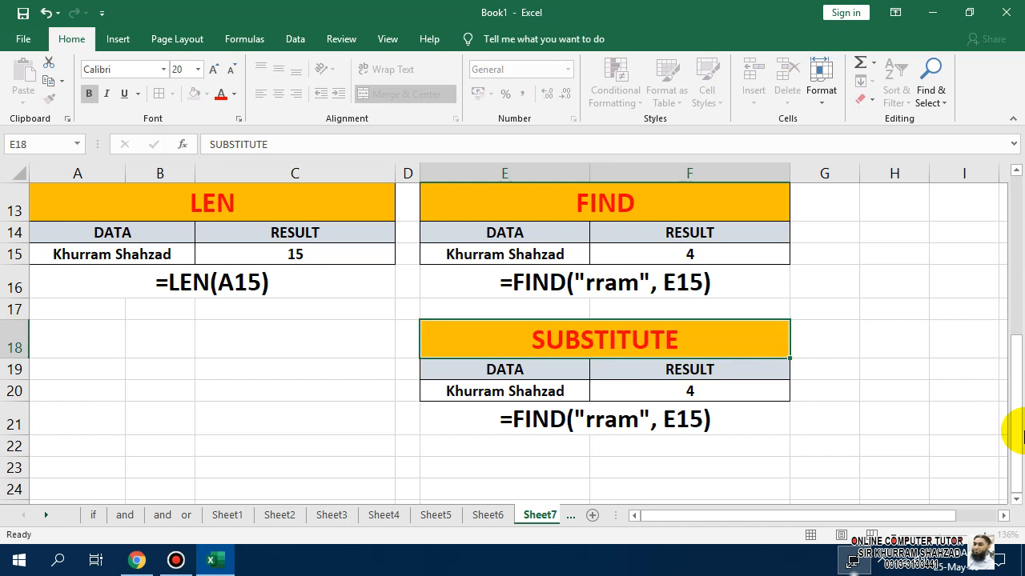
Clear the copied FIND formula from the result cell F20 of the SUBSTITUTE table
key(Right)
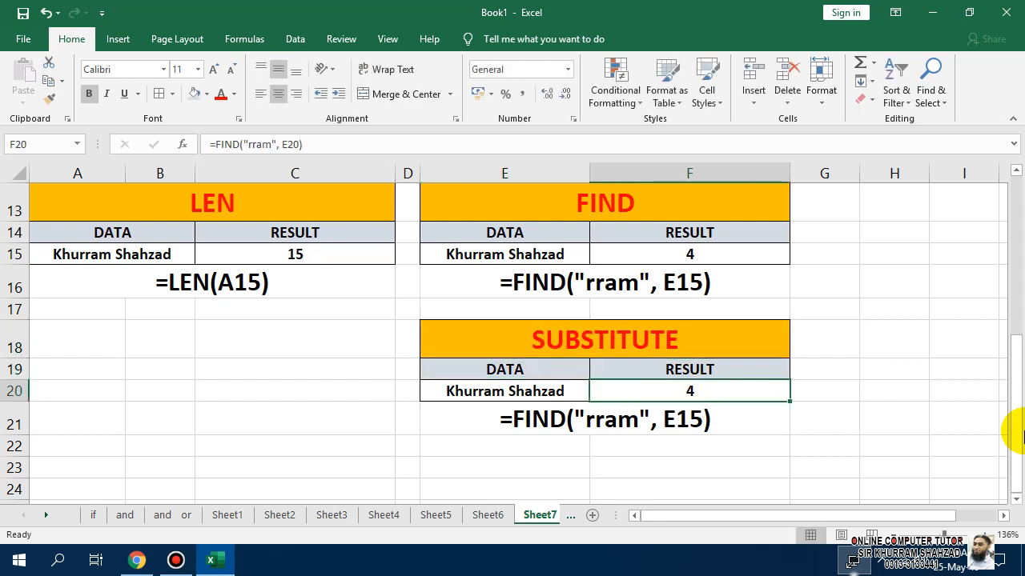
key(F2)
key(Left)
key(Left)
key(Left)
key(Left)
key(Left)
key(Left)
key(Left)
key(Left)
key(Left)
key(Left)
key(Left)
key(Left)
key(Left)
key(Left)
key(Left)
key(Left)
key(Left)
key(Left)
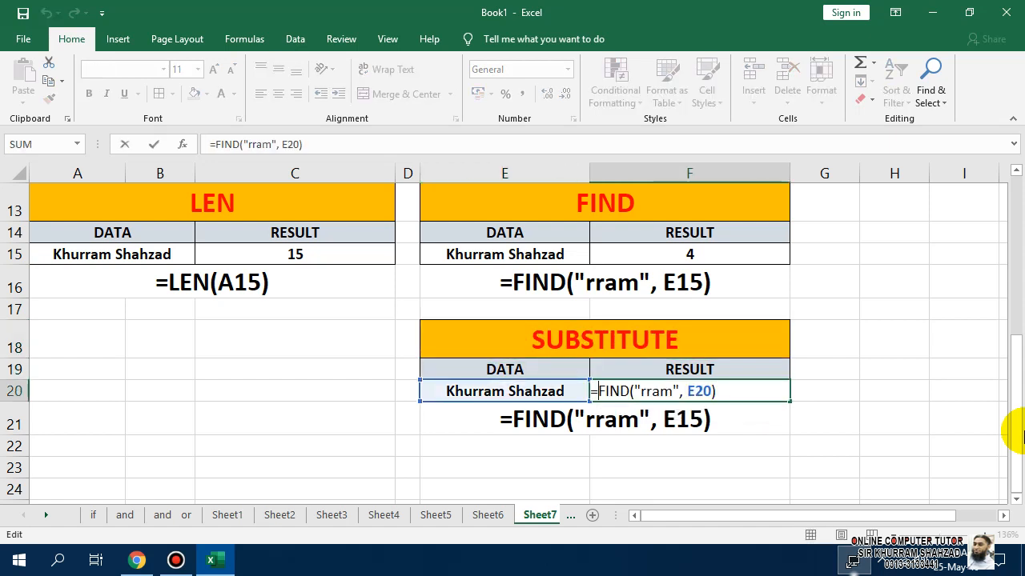
key(Delete)
key(Delete)
key(Delete)
key(Delete)
key(Delete)
key(Delete)
key(Delete)
key(Delete)
key(Delete)
key(Delete)
key(Delete)
key(Delete)
key(Delete)
key(Delete)
key(Delete)
key(Delete)
key(Delete)
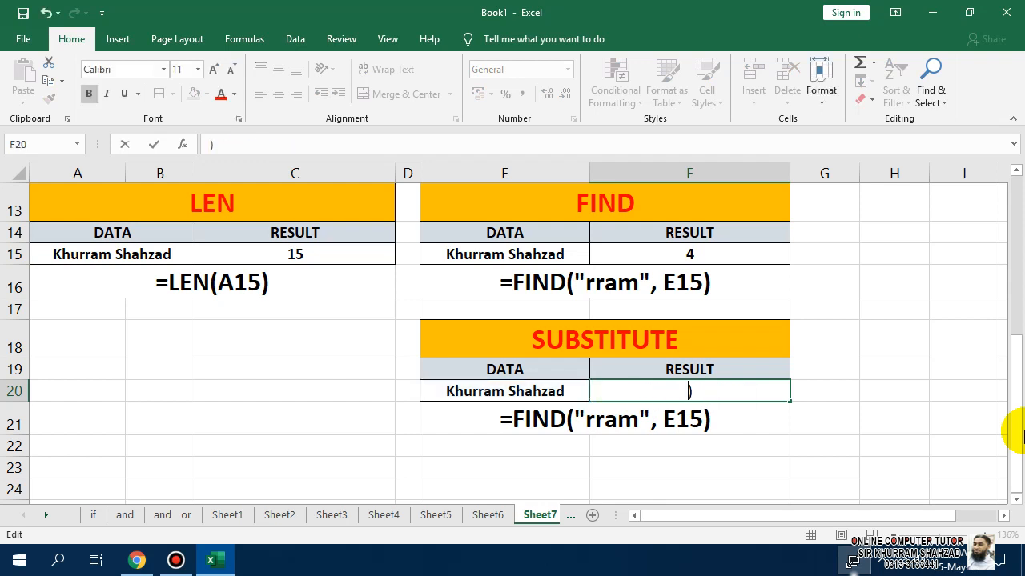
Enter a SUBSTITUTE formula in F20 that replaces the surname in E20 with "Tutor"
text(=SU)
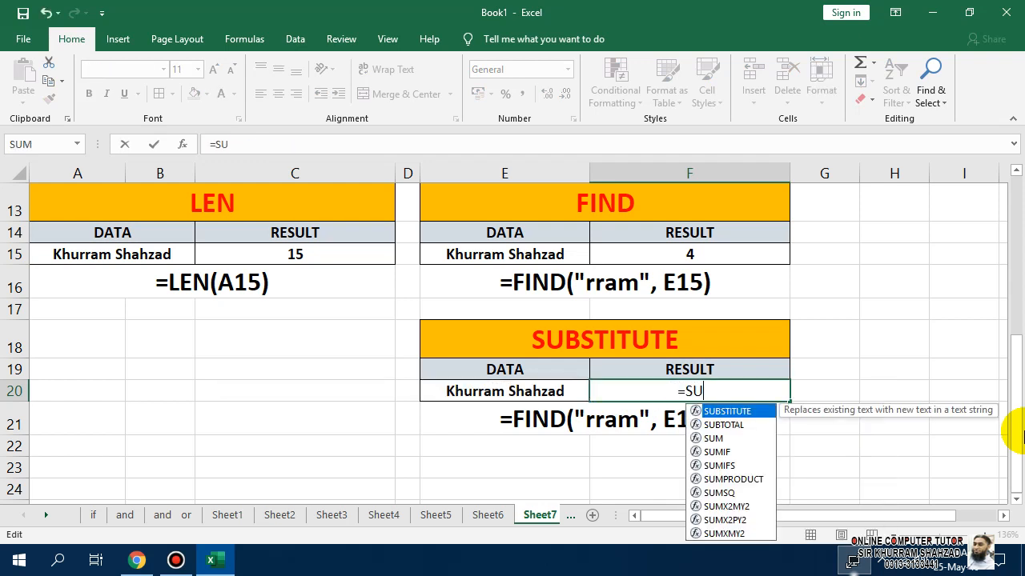
text(B)
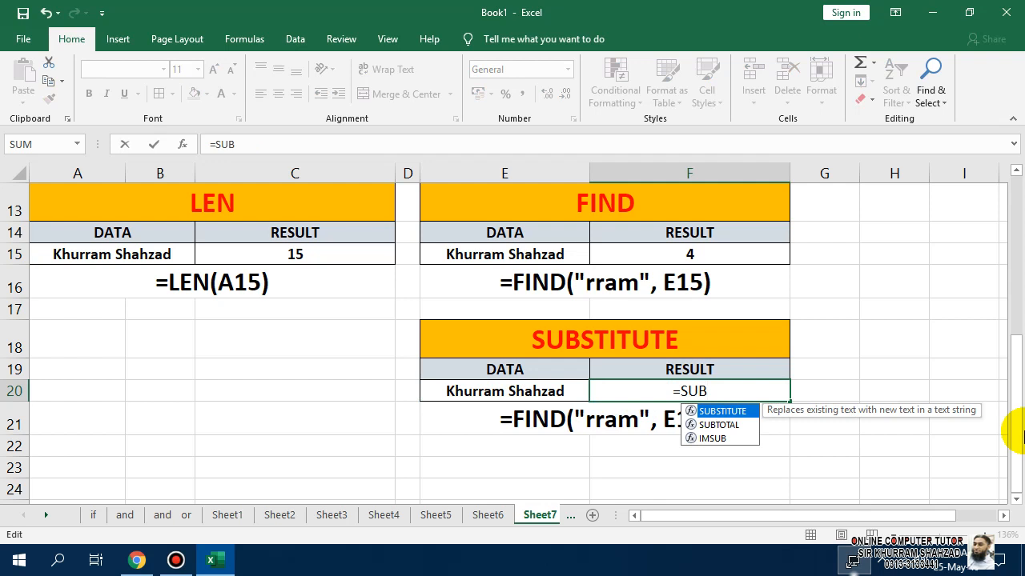
key(Tab)
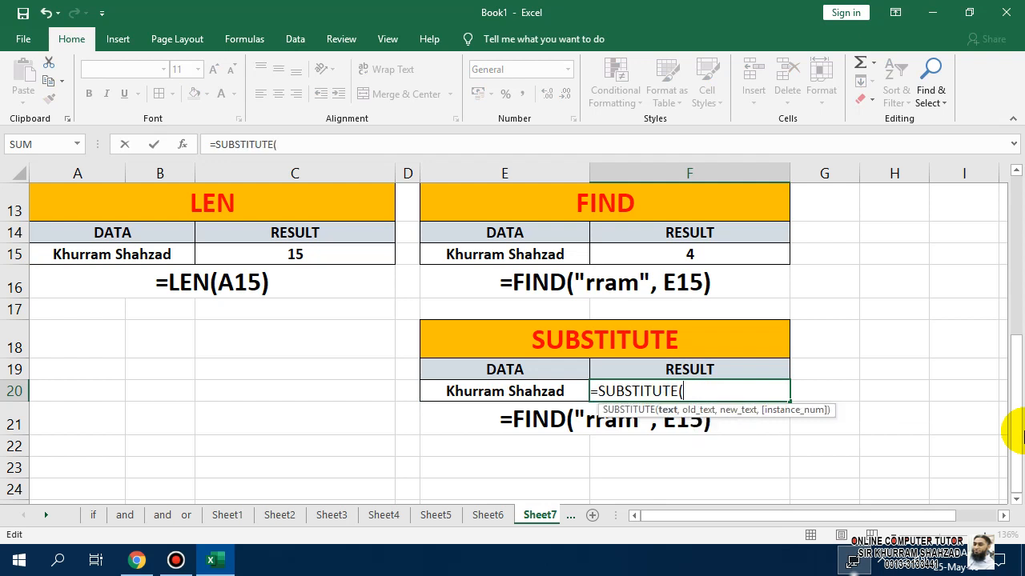
click(530, 393)
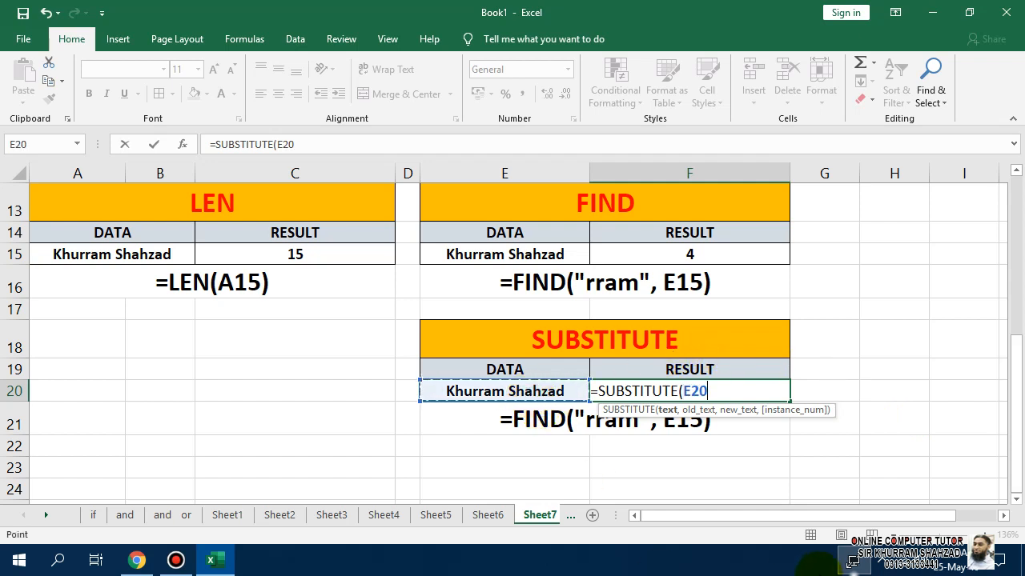
text(,)
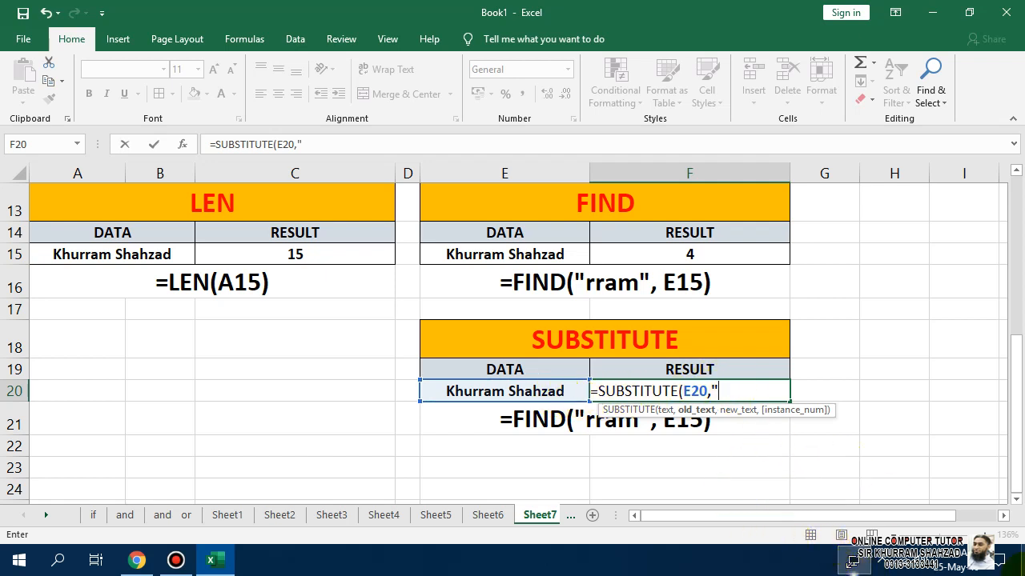
text(AHZAD)
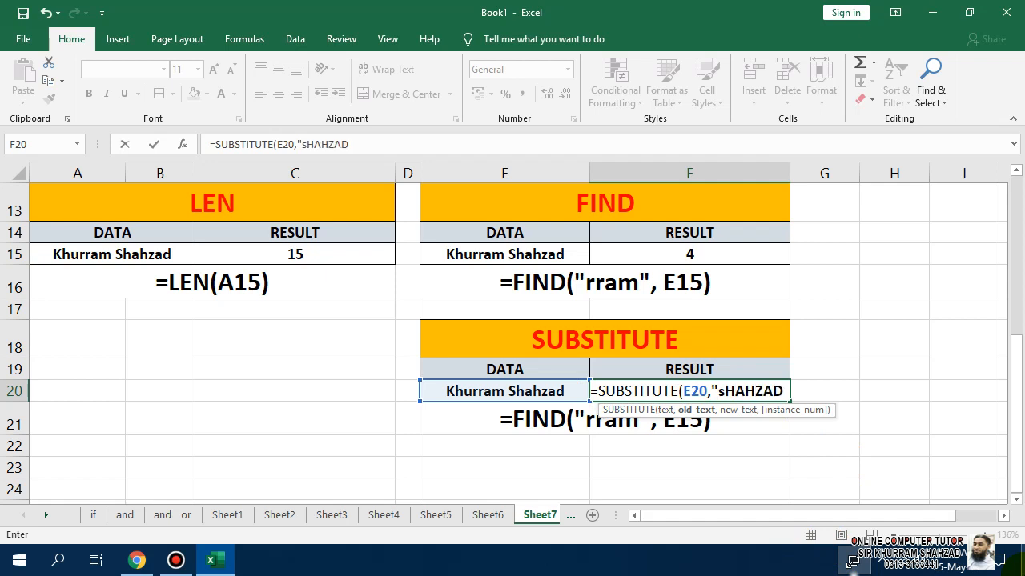
text(")
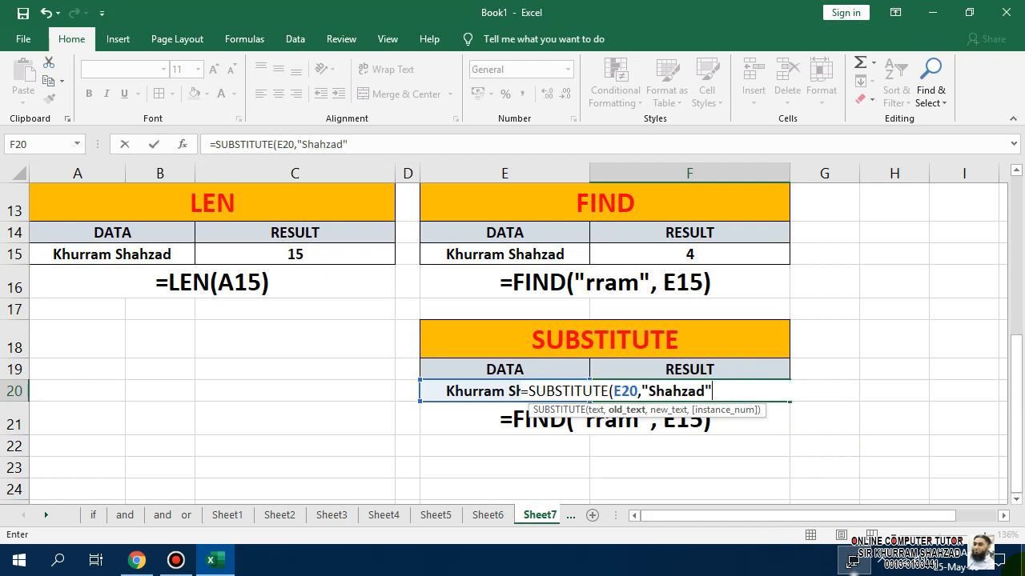
text(,"Tutor)
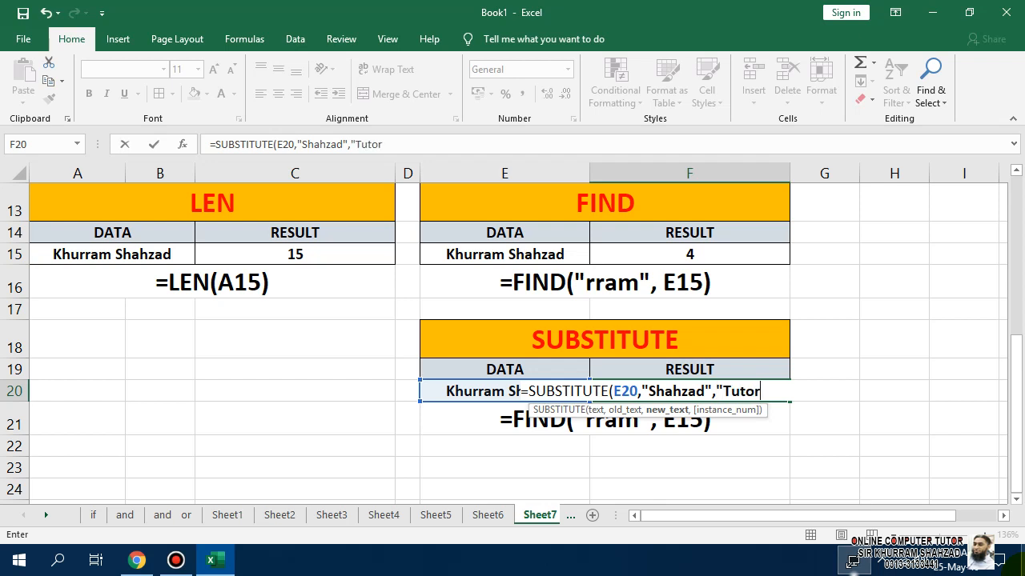
text("))
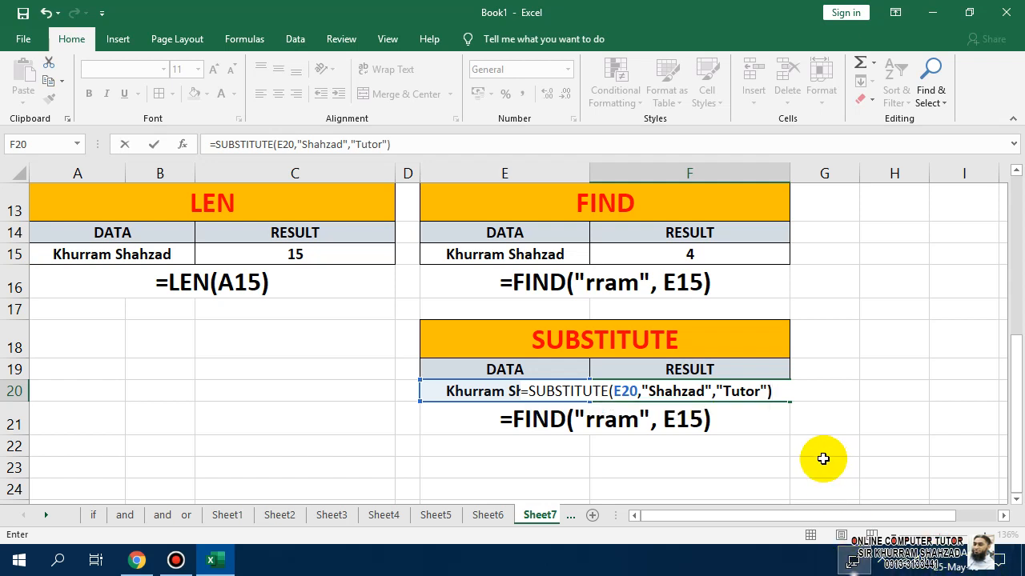
click(688, 391)
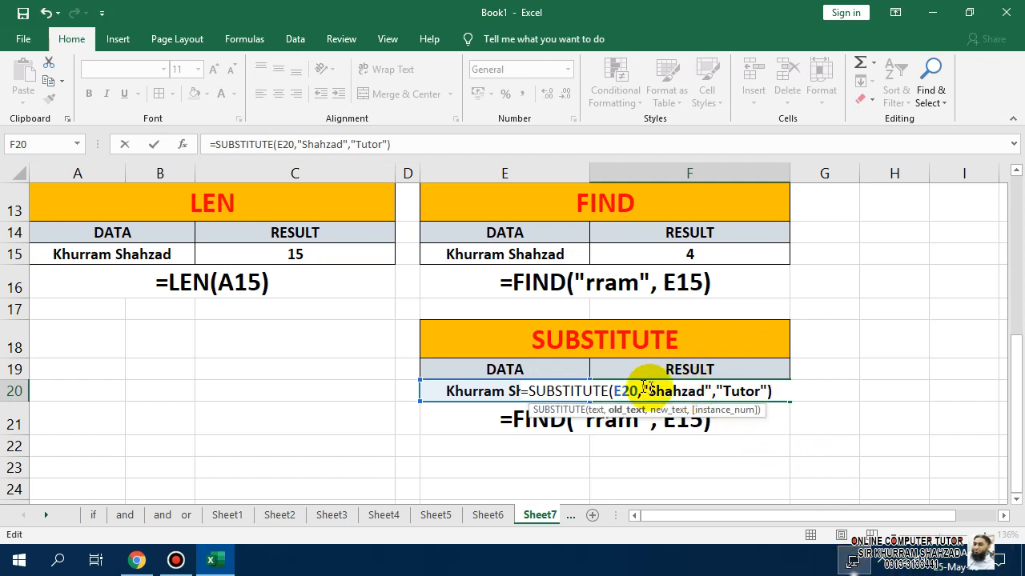
click(738, 390)
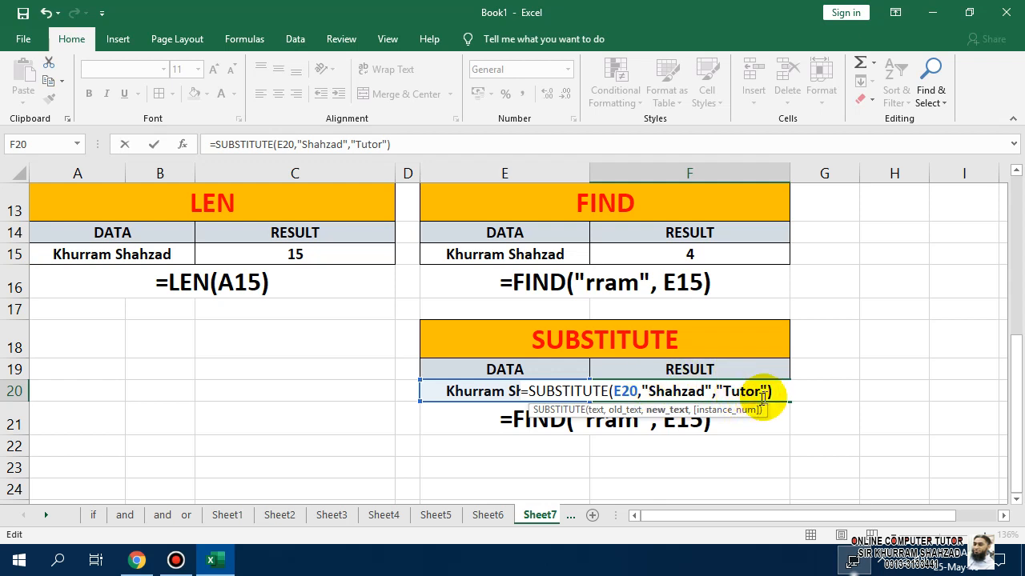
click(773, 391)
key(Return)
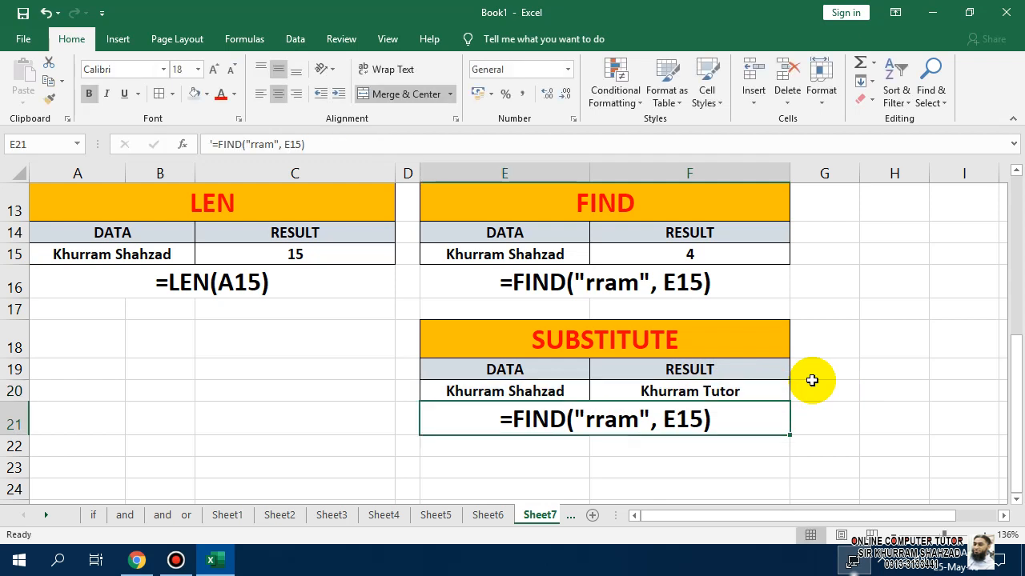
click(544, 390)
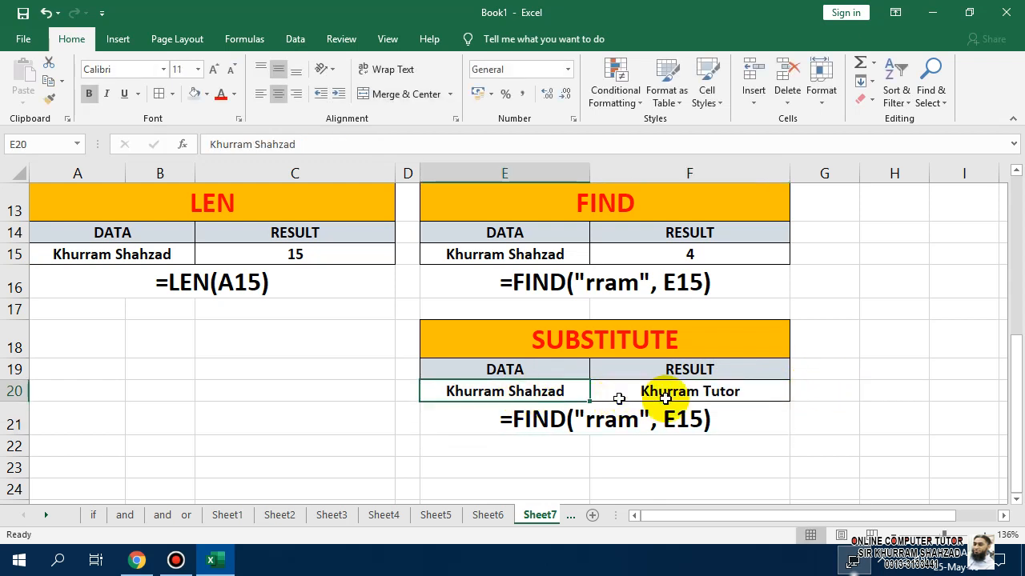
click(698, 397)
double_click(757, 392)
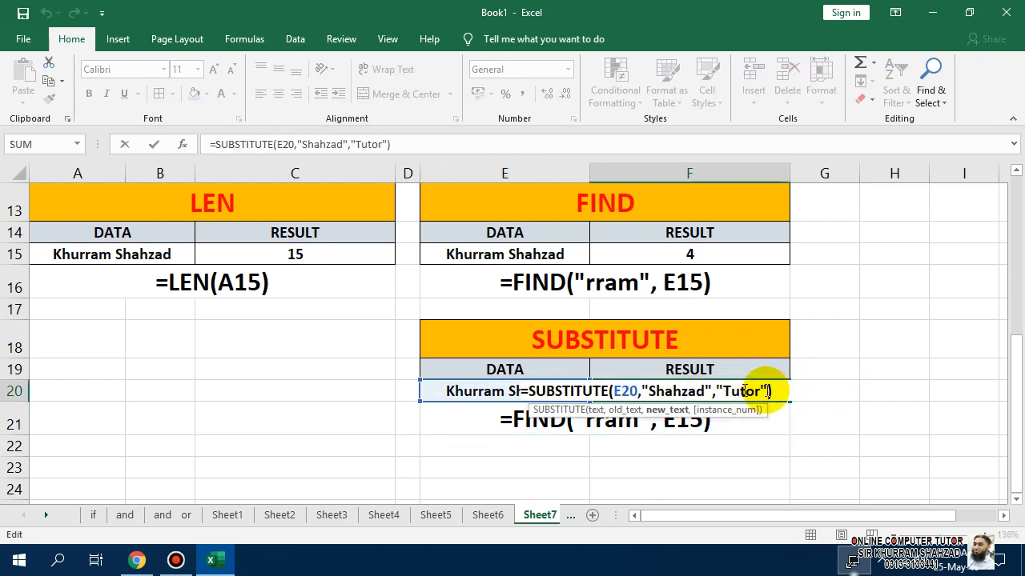
key(Escape)
Copy the SUBSTITUTE formula from F20 and paste it into E21 as visible text with a leading apostrophe
double_click(771, 389)
drag(766, 392, 510, 390)
key(ctrl+c)
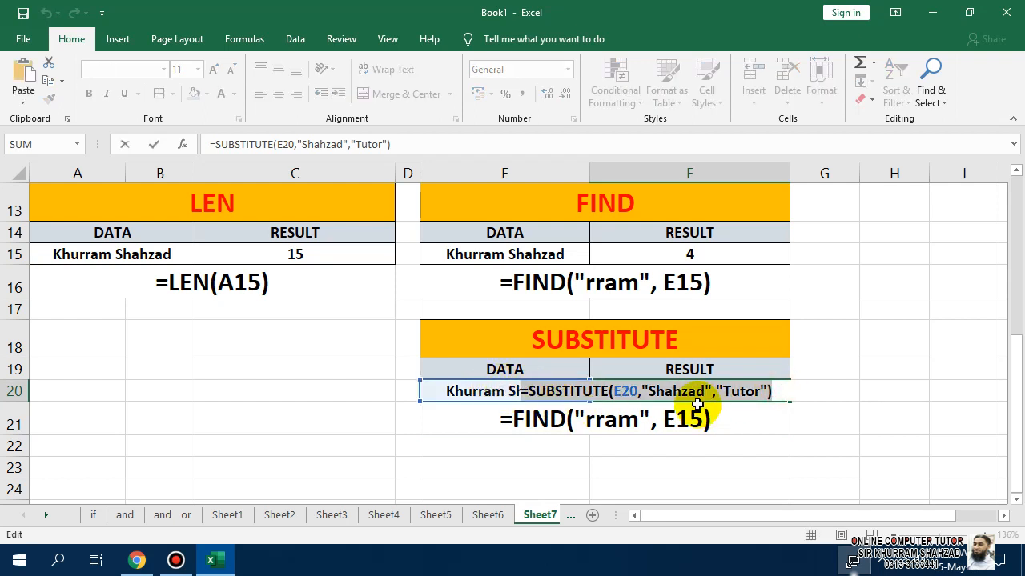
key(Return)
text(')
key(ctrl+v)
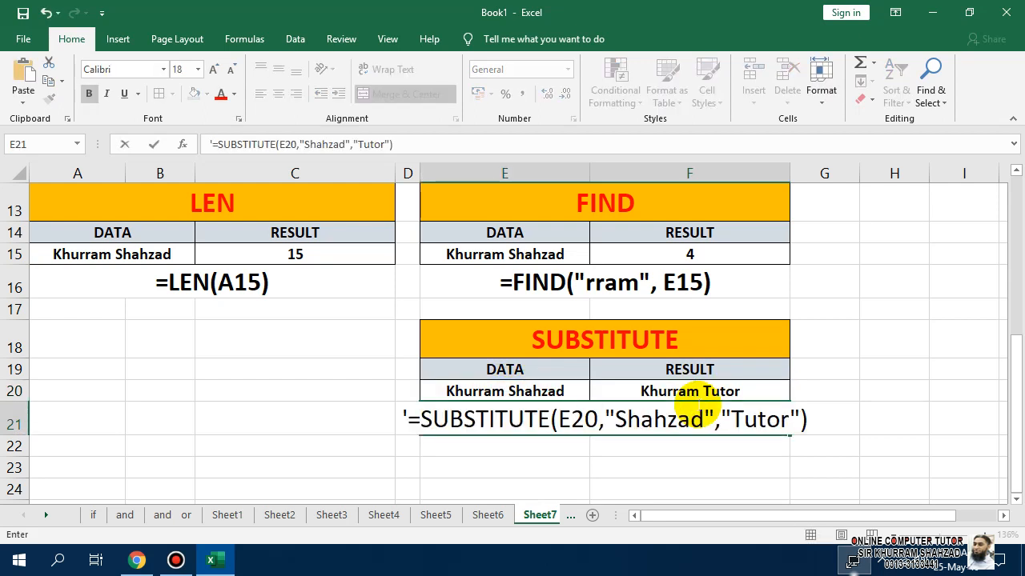
key(Return)
Reduce the font size of the formula text in E21 by three steps to fit the merged cell
click(697, 406)
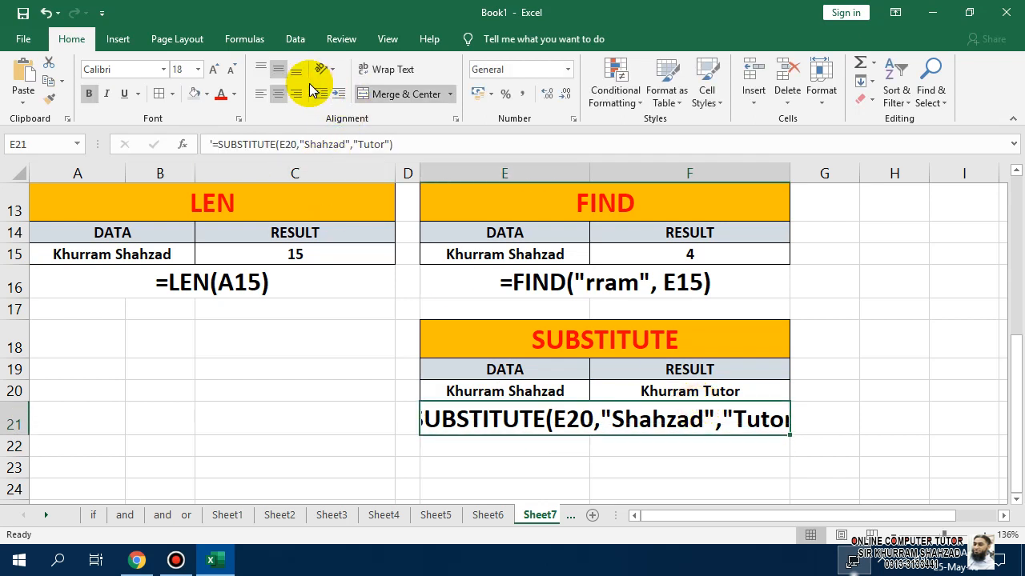
click(230, 70)
click(230, 70)
click(229, 70)
click(804, 414)
Merge and center A1:F1 for the "TEXT FUNCTIONS" title and align it vertically in the middle
scroll(798, 418, up, 4)
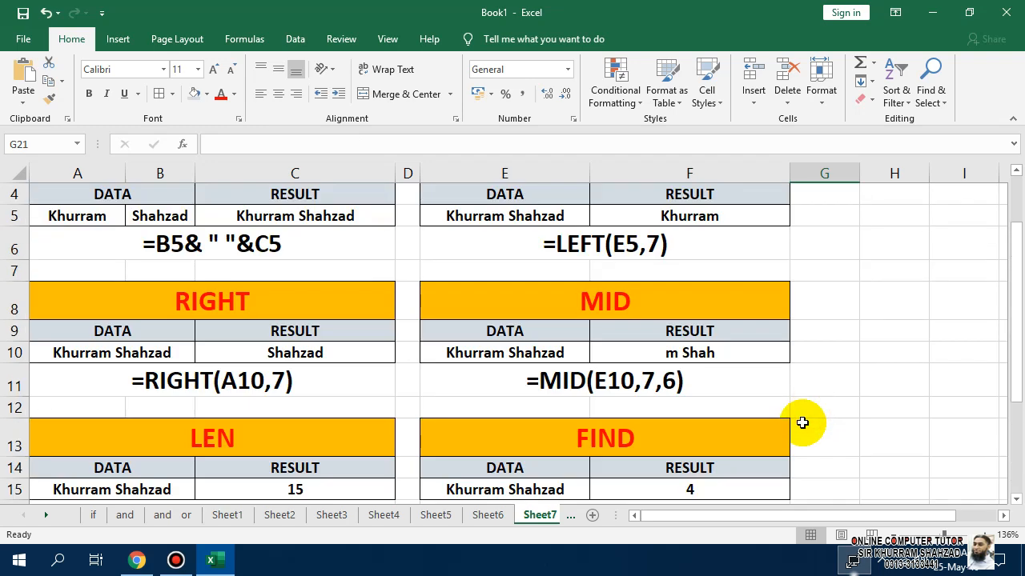
drag(649, 192, 85, 185)
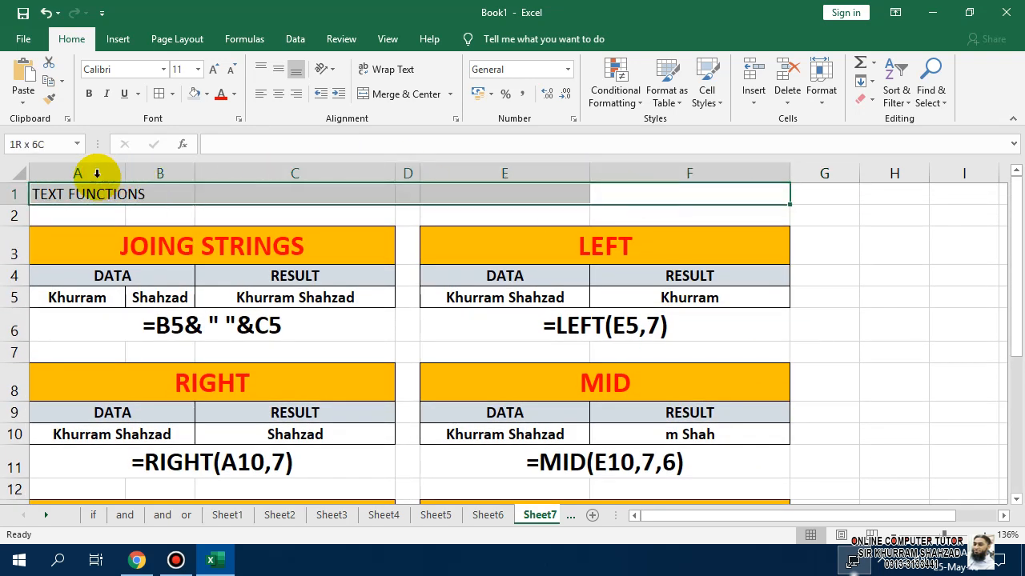
click(380, 94)
click(278, 70)
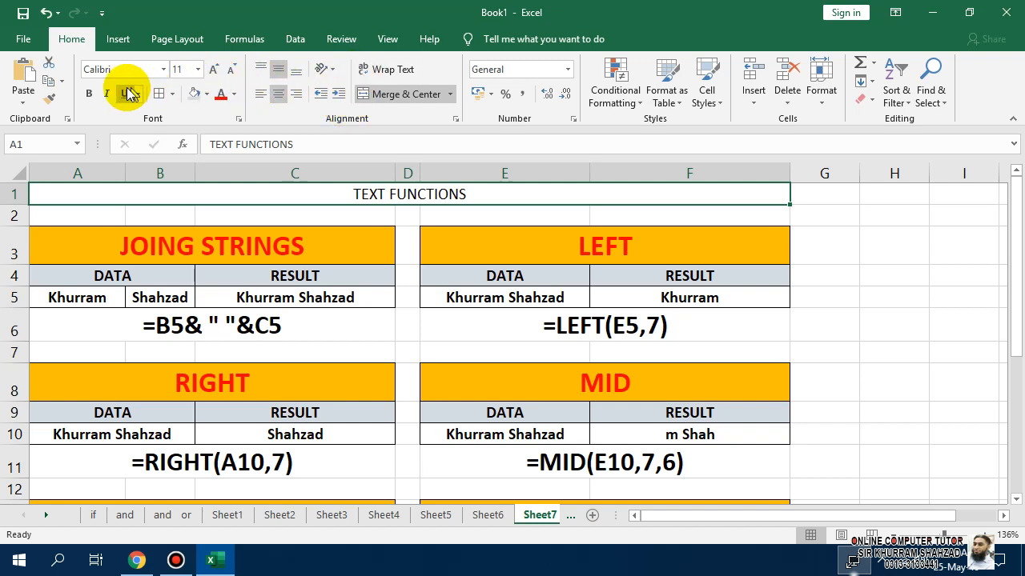
Make the "TEXT FUNCTIONS" title bold and enlarge its font size to 26
click(89, 94)
click(214, 69)
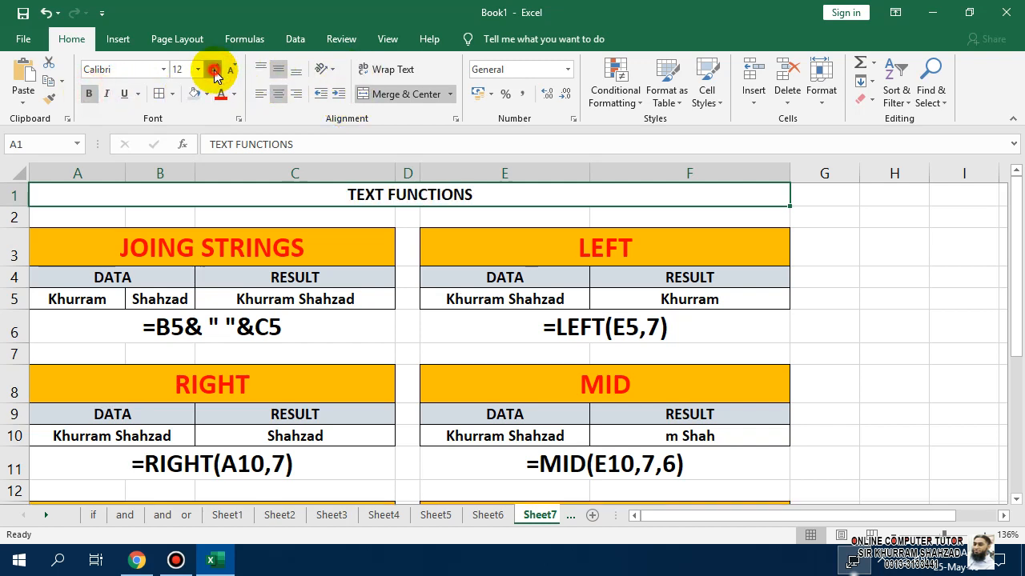
click(214, 70)
click(213, 69)
click(214, 70)
click(214, 70)
click(213, 69)
click(214, 69)
click(213, 70)
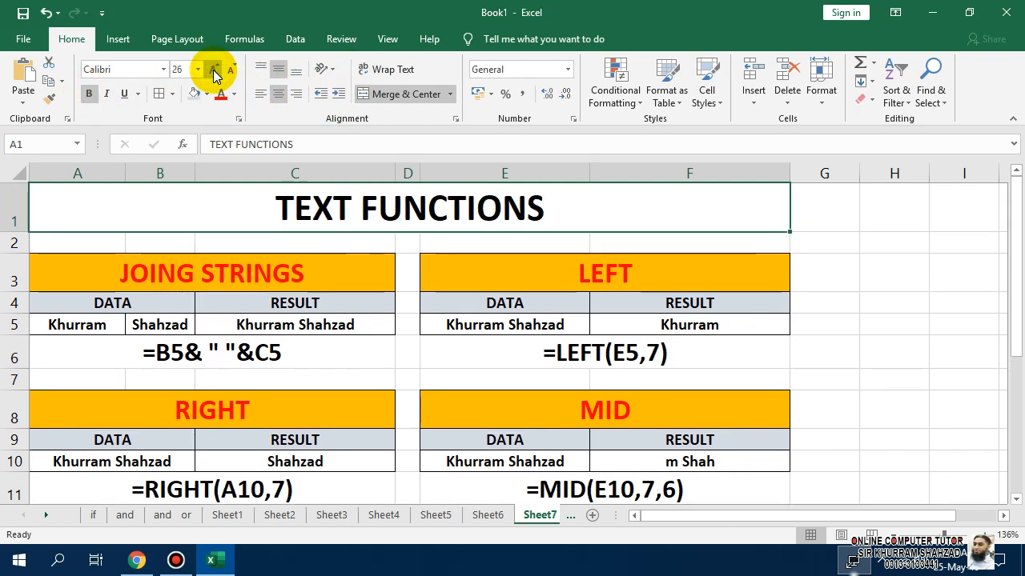
Look over the finished text function tables and zoom the sheet out to 77%
scroll(789, 329, down, 5)
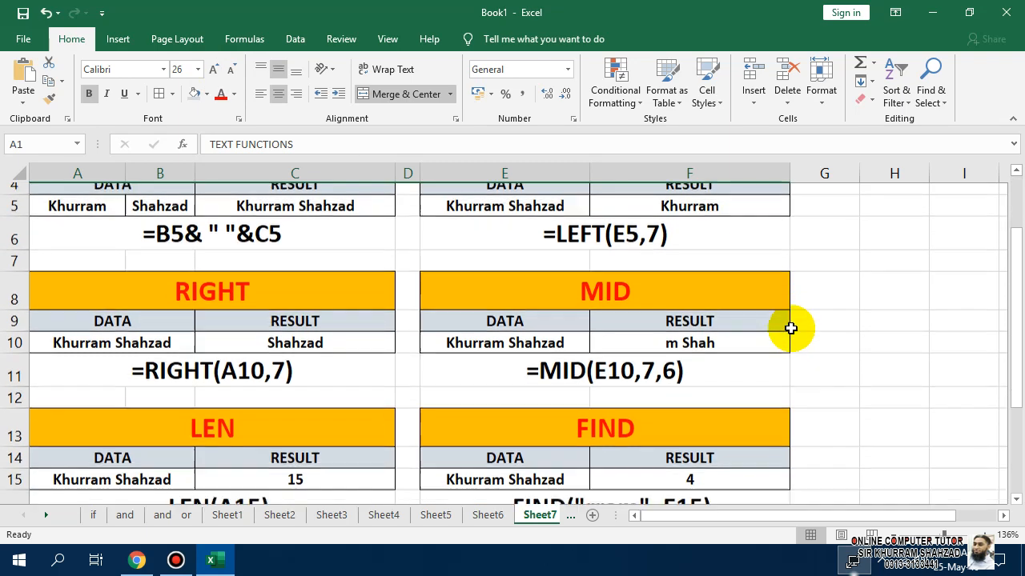
scroll(789, 329, up, 2)
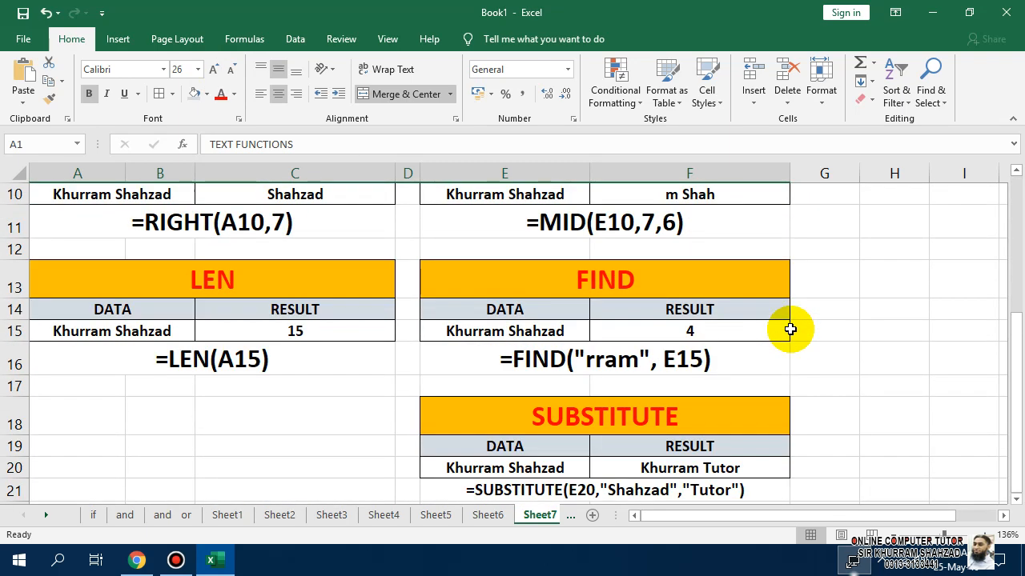
scroll(789, 328, up, 3)
drag(943, 533, 928, 534)
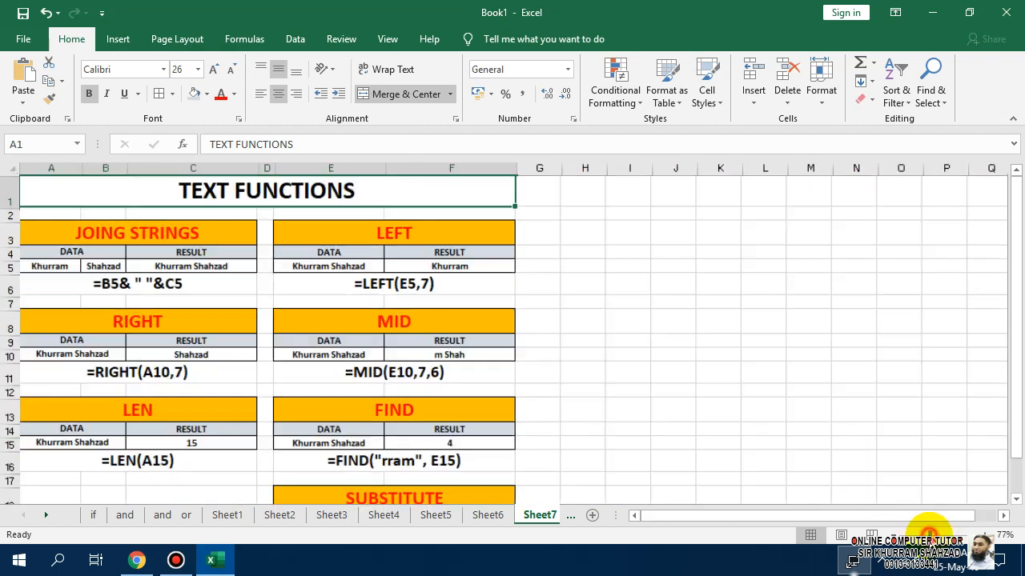